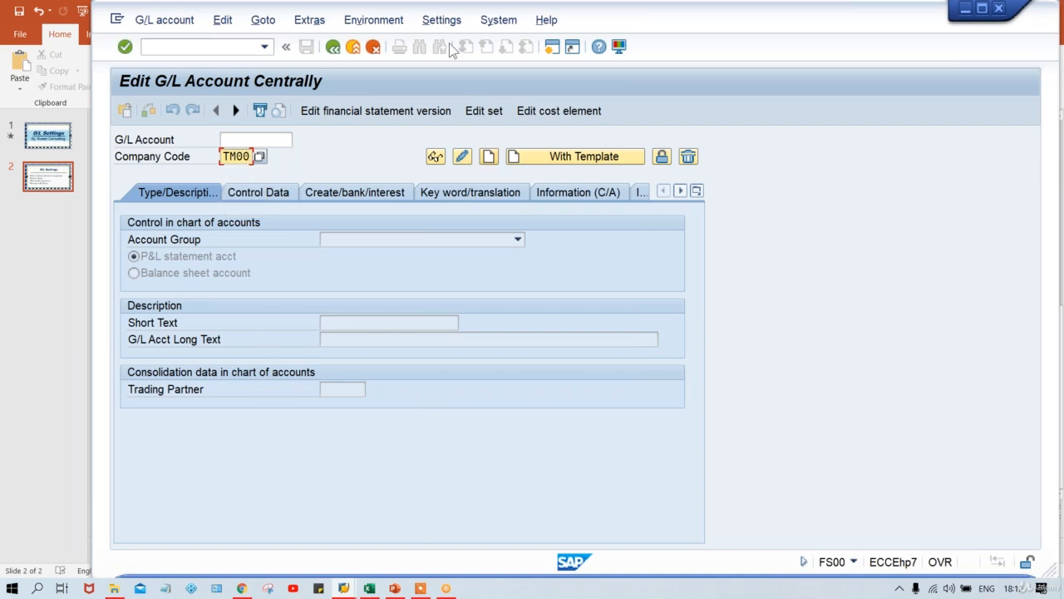
Set the hierarchy display to show accounts in the navigation tree and acknowledge the restart notice
{"action": "left_click", "coordinate": [442, 23]}
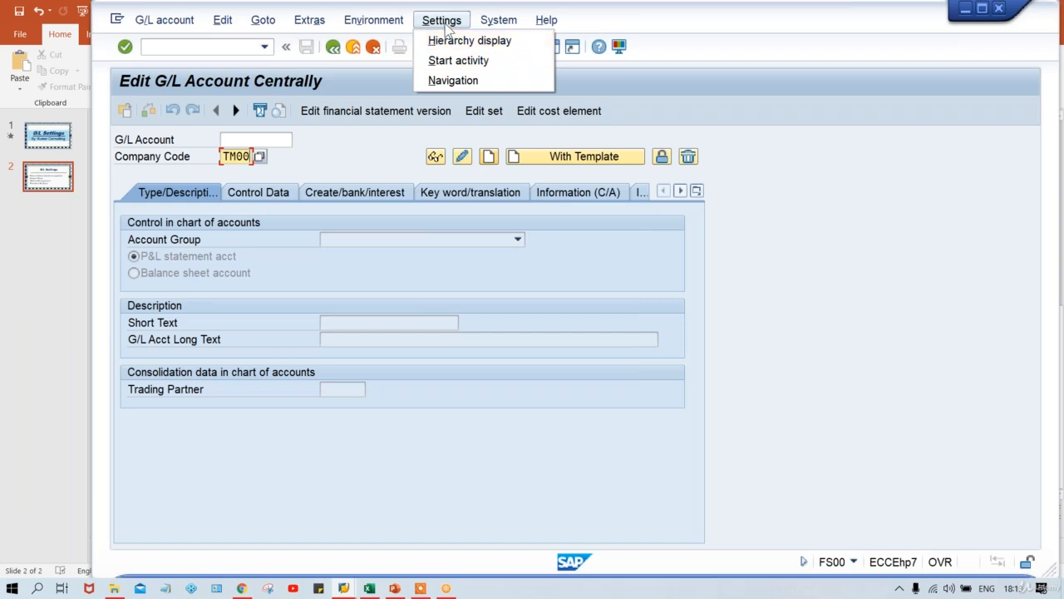
{"action": "left_click", "coordinate": [449, 40]}
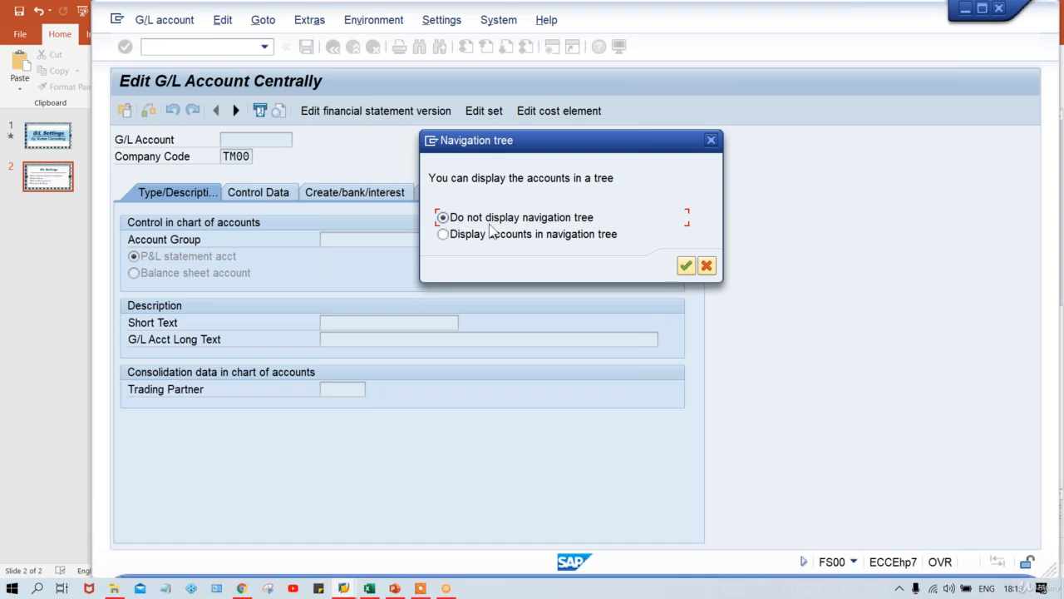
{"action": "left_click", "coordinate": [443, 235]}
{"action": "key", "text": "Return"}
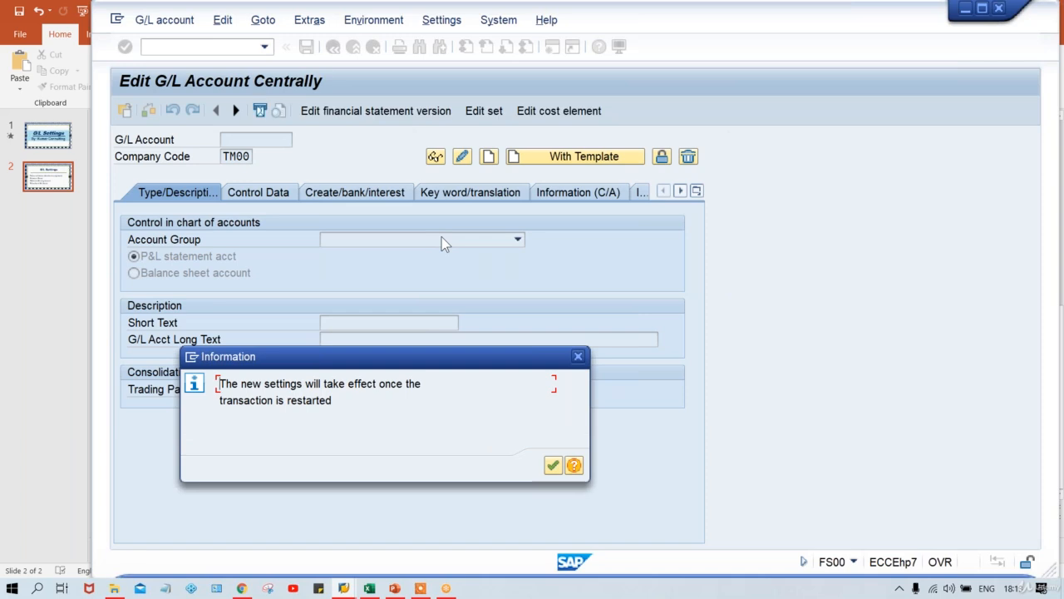
{"action": "key", "text": "Return"}
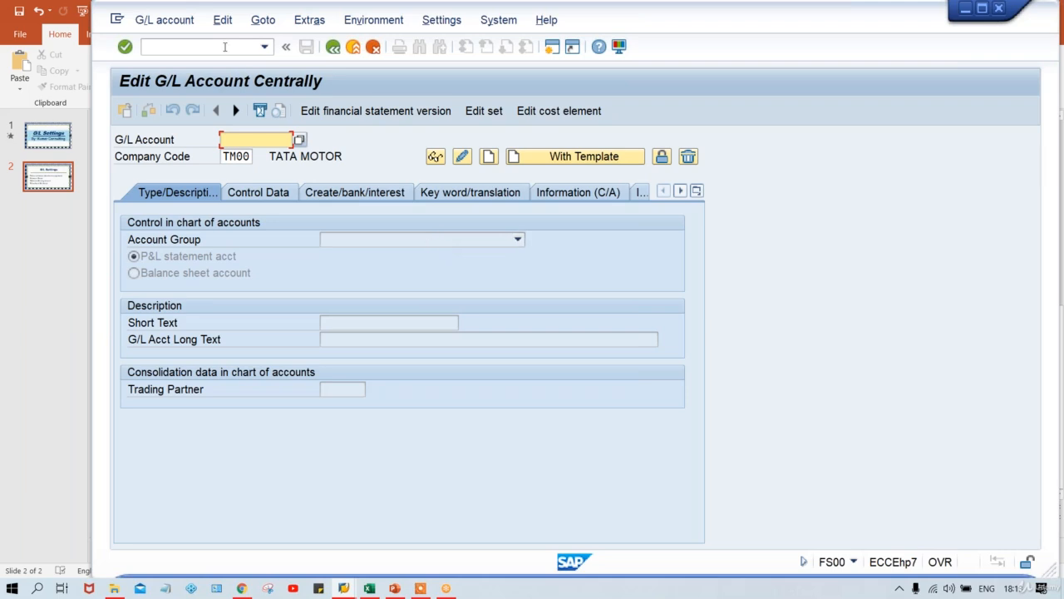
Restart the transaction with /NFS00 and start creating a G/L account for company code TM00 from the navigation tree
{"action": "left_click", "coordinate": [225, 46]}
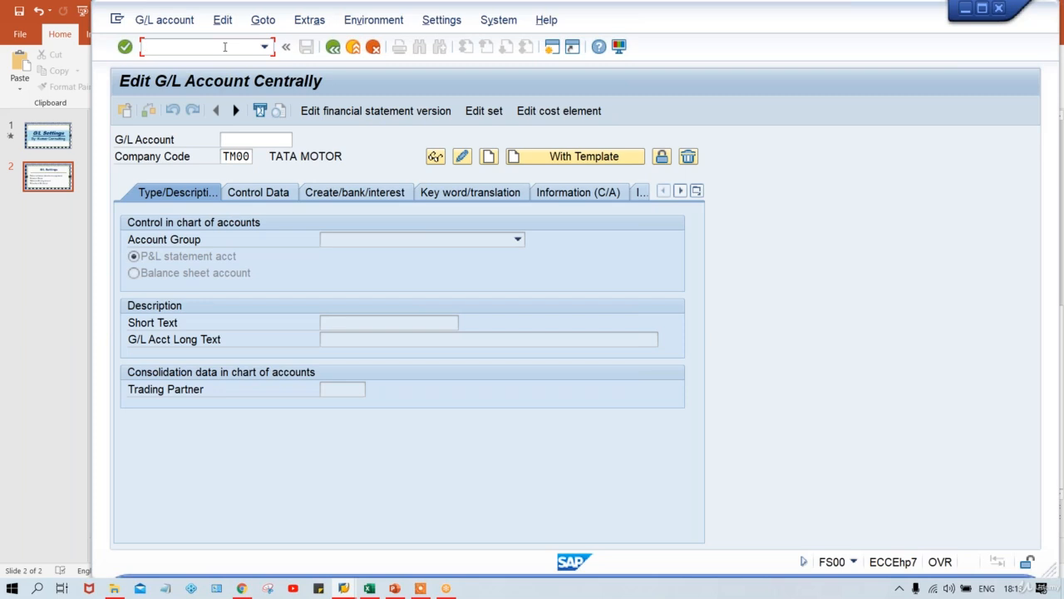
{"action": "type", "text": "/NFS00"}
{"action": "key", "text": "Return"}
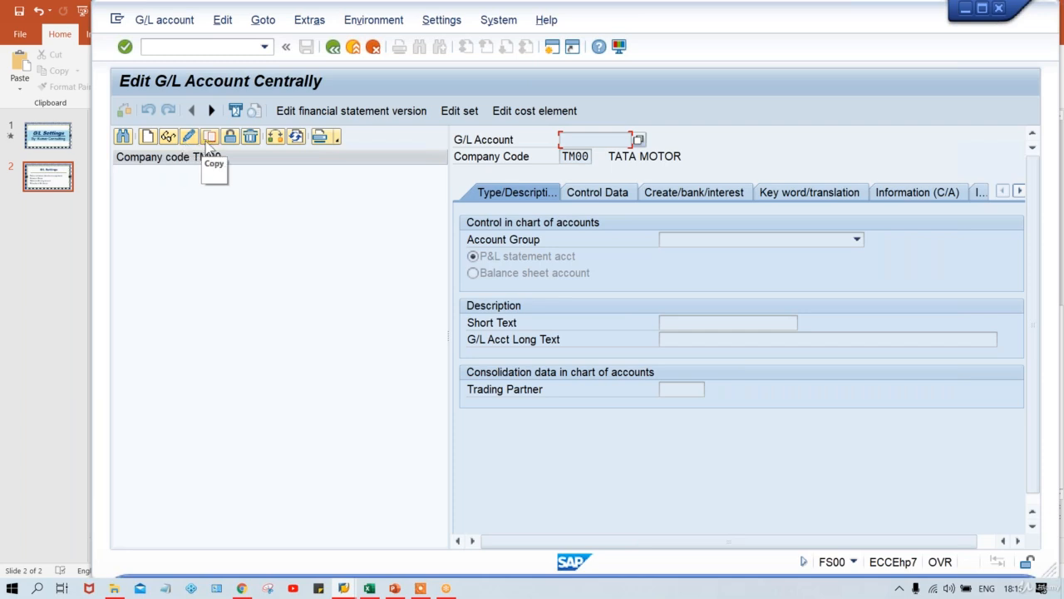
{"action": "left_click", "coordinate": [146, 137]}
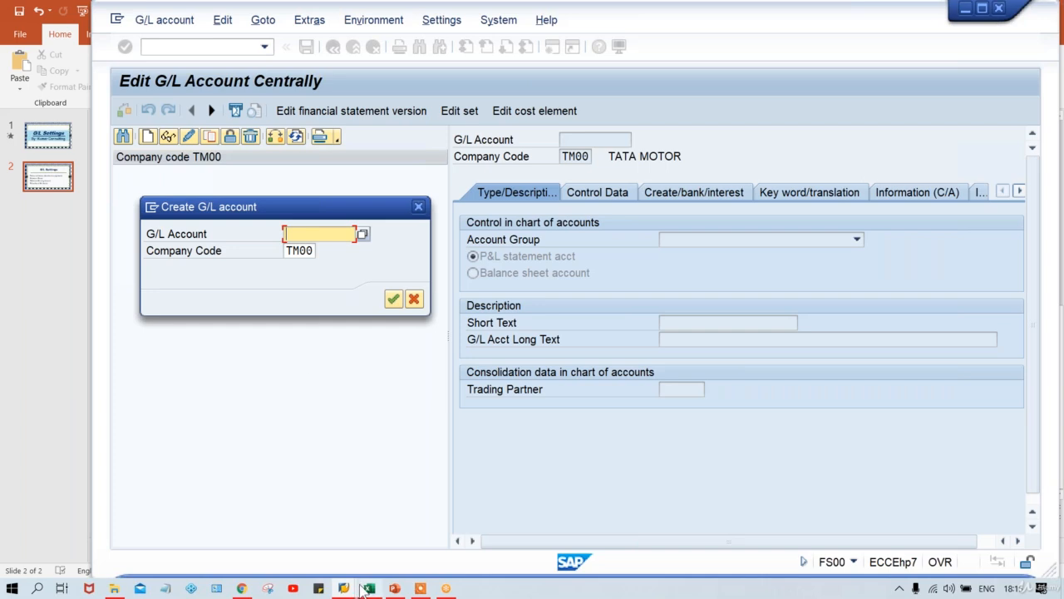
Switch to the Class workbook in Excel and clear the account numbers in D4:D8 of Sheet2
{"action": "mouse_move", "coordinate": [366, 588]}
{"action": "left_click", "coordinate": [379, 555]}
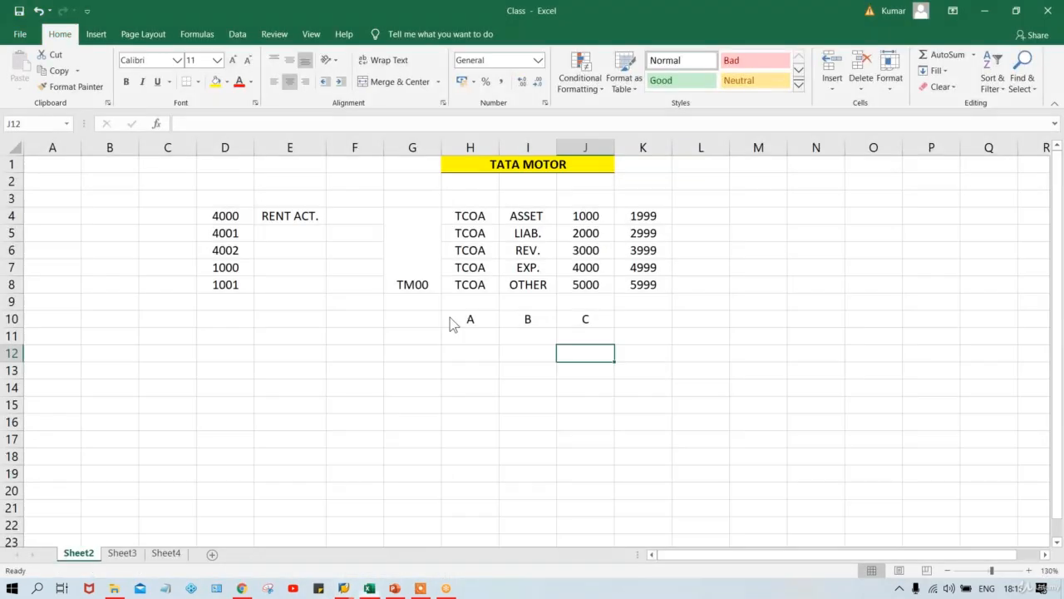
{"action": "left_click", "coordinate": [470, 318]}
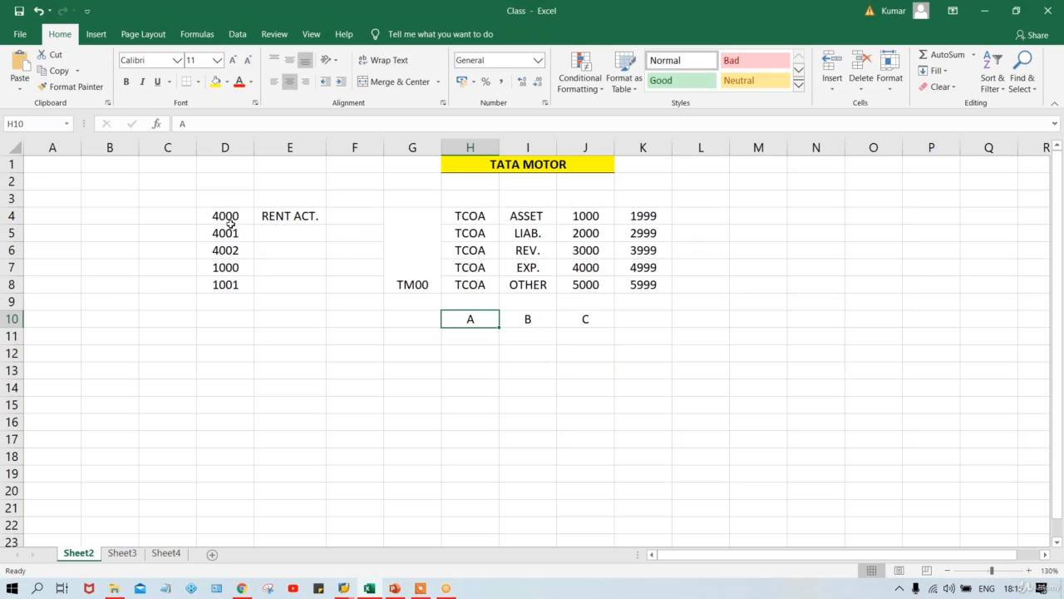
{"action": "left_click_drag", "start_coordinate": [232, 217], "coordinate": [235, 286]}
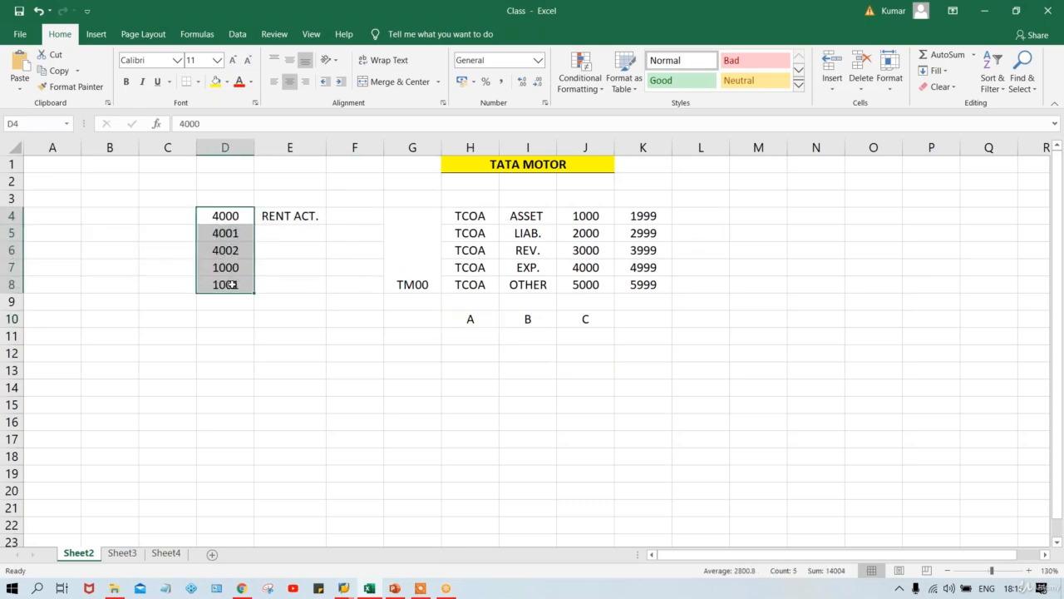
{"action": "key", "text": "Delete"}
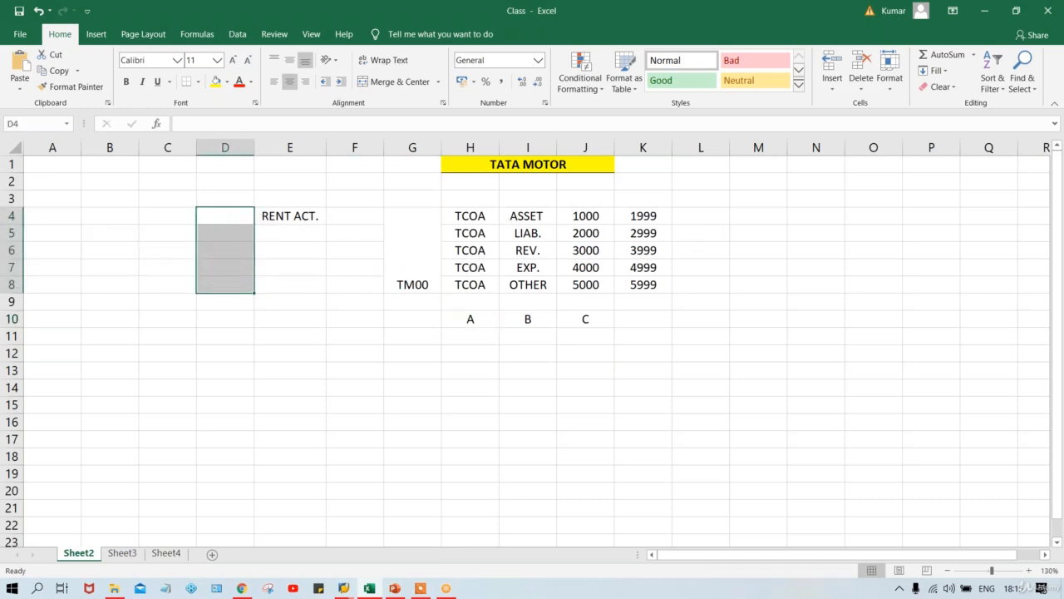
Enter BANK ACT. in cell E5, below RENT ACT
{"action": "left_click", "coordinate": [299, 233]}
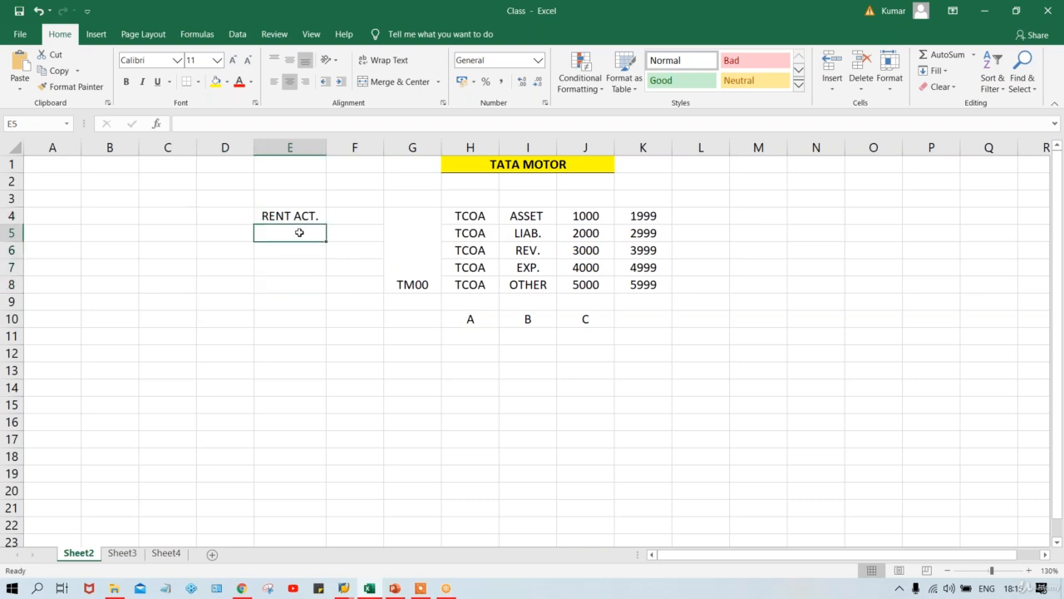
{"action": "type", "text": "A"}
{"action": "key", "text": "BackSpace"}
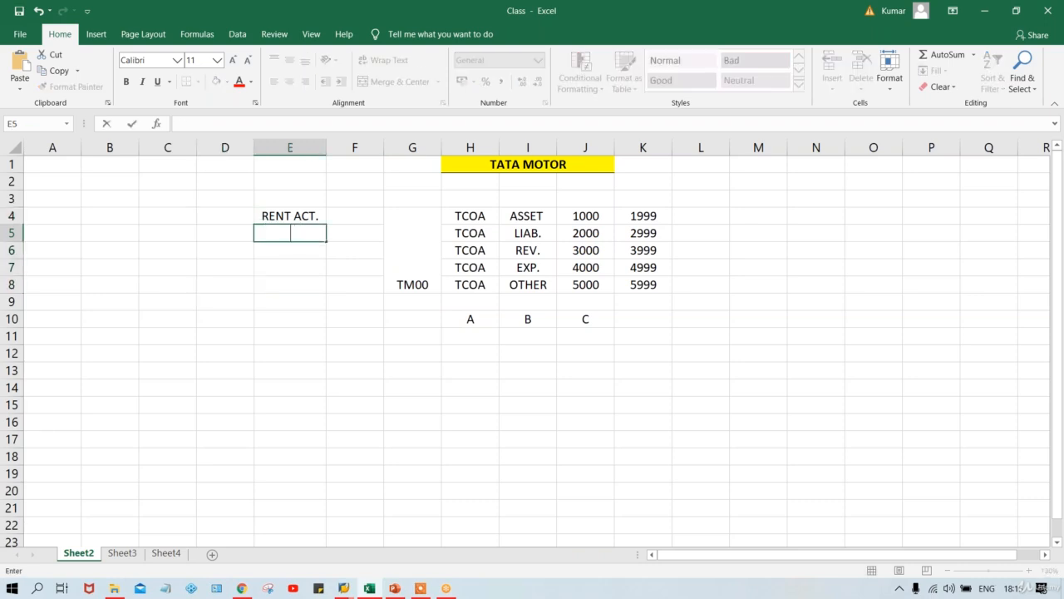
{"action": "type", "text": "BANK ACT"}
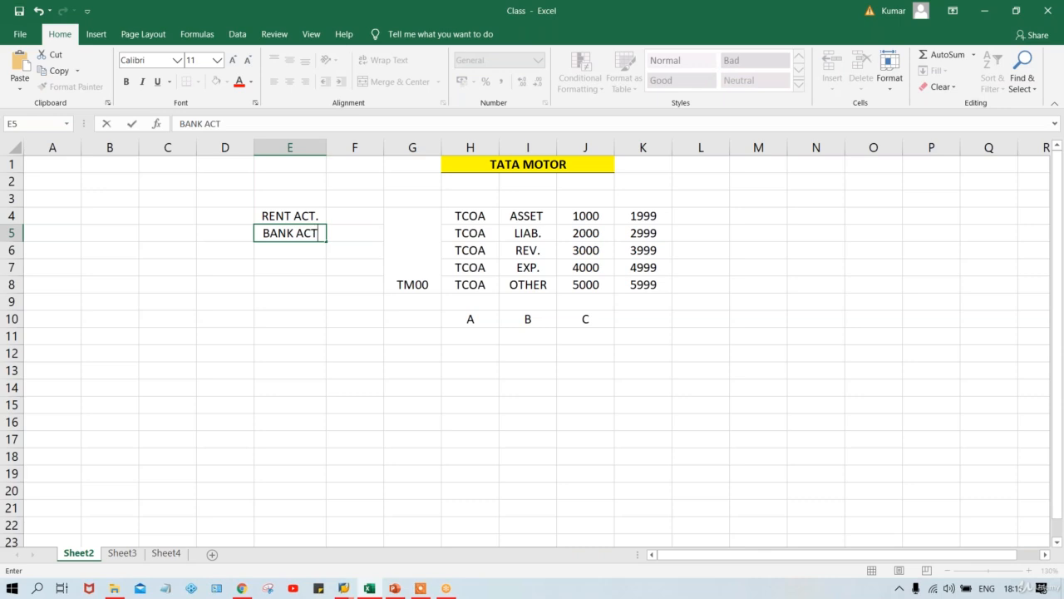
{"action": "type", "text": "."}
Mark the rent account as DR. in F4 and the bank account as CR. in F5
{"action": "left_click", "coordinate": [353, 211]}
{"action": "type", "text": "DR"}
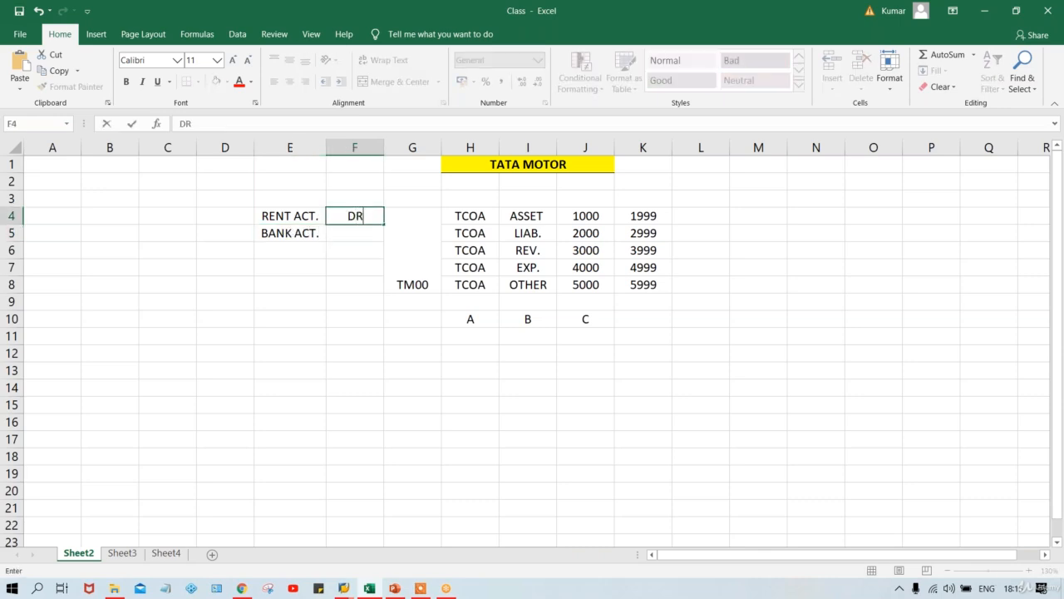
{"action": "type", "text": "."}
{"action": "key", "text": "Return"}
{"action": "type", "text": "CR"}
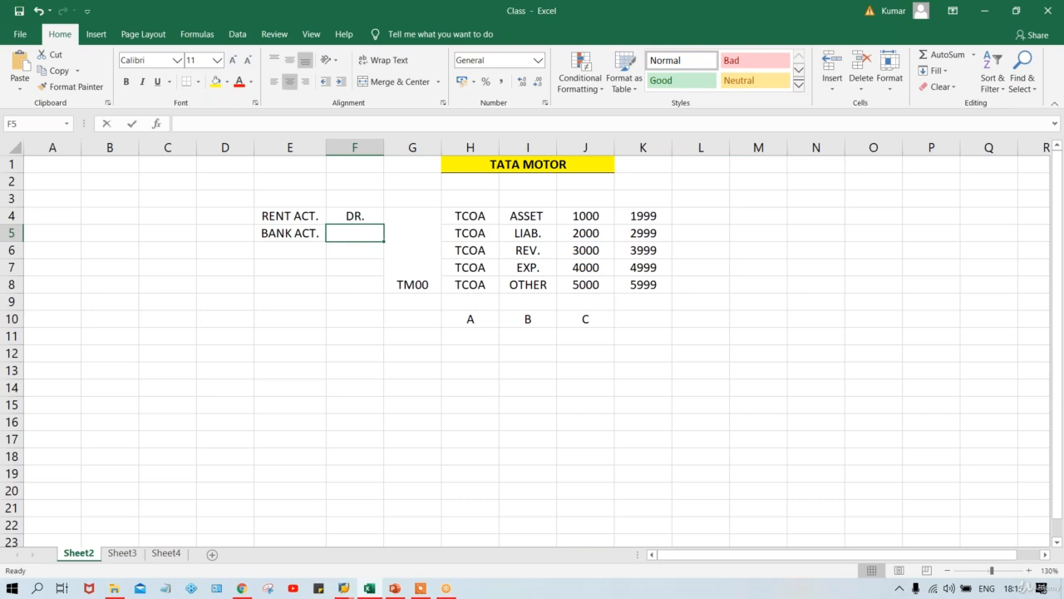
{"action": "type", "text": "."}
{"action": "key", "text": "Return"}
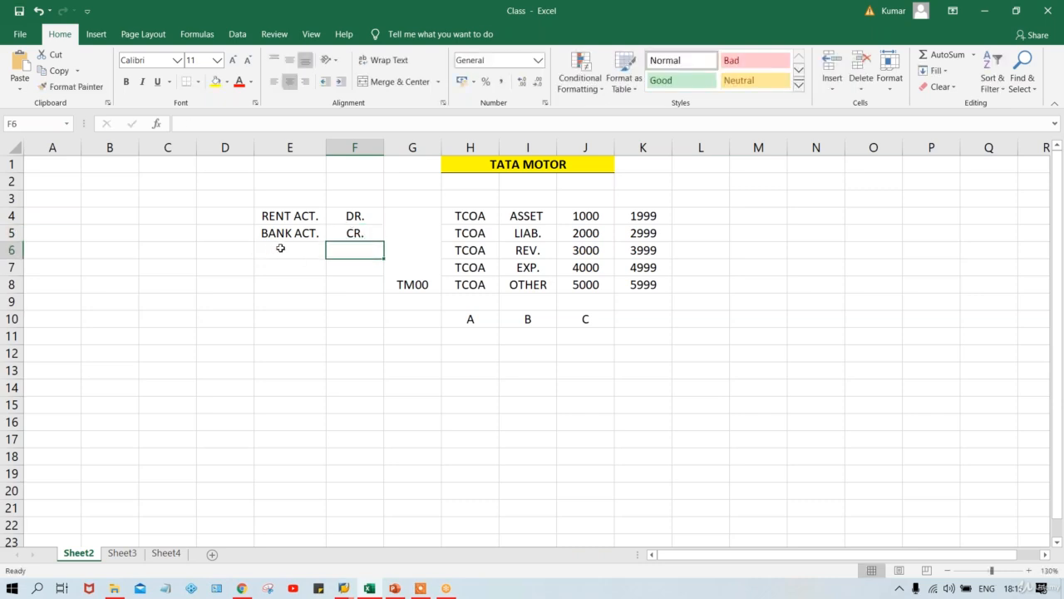
Label both the rent and bank account rows as GL in cells D4 and D5
{"action": "left_click", "coordinate": [281, 217]}
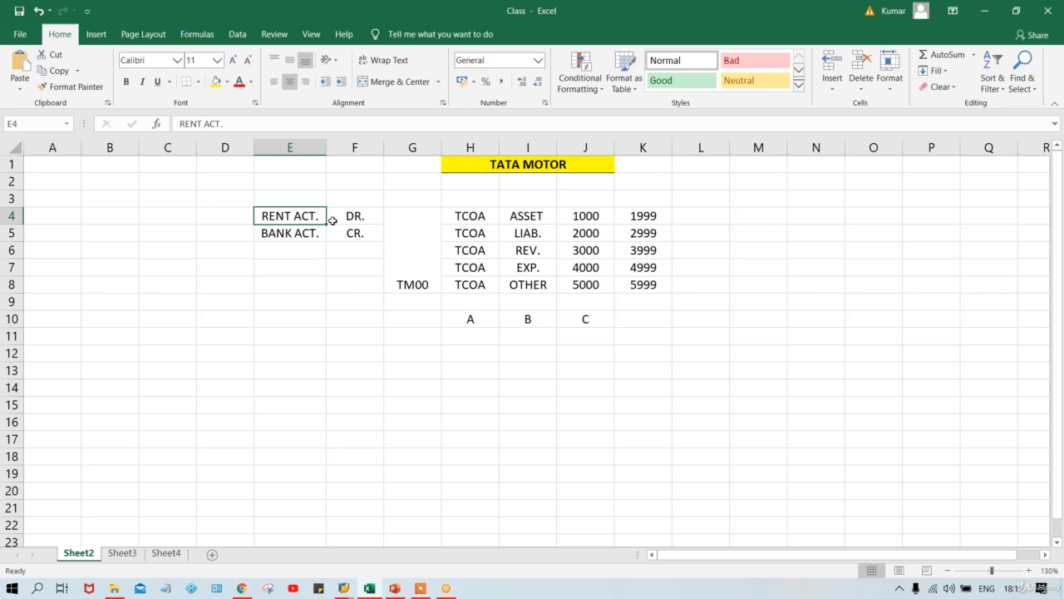
{"action": "left_click", "coordinate": [285, 233]}
{"action": "left_click", "coordinate": [221, 217]}
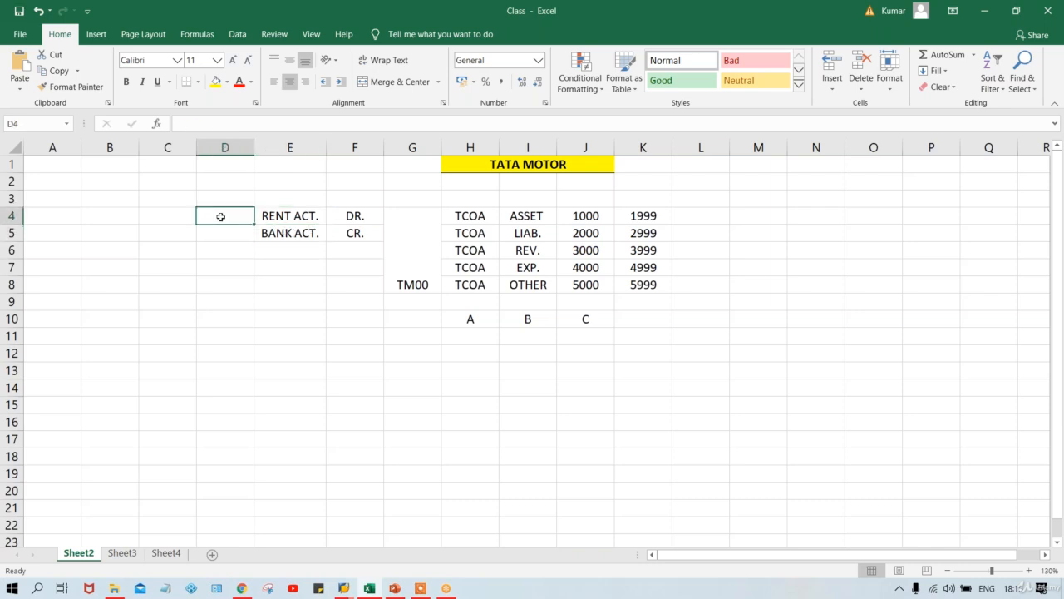
{"action": "type", "text": "GL"}
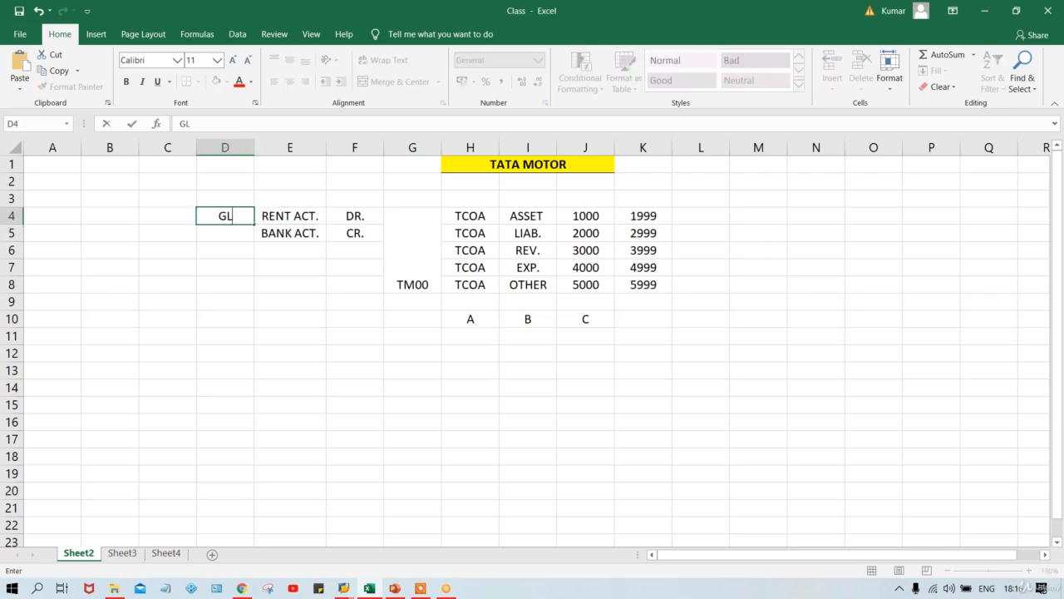
{"action": "key", "text": "Return"}
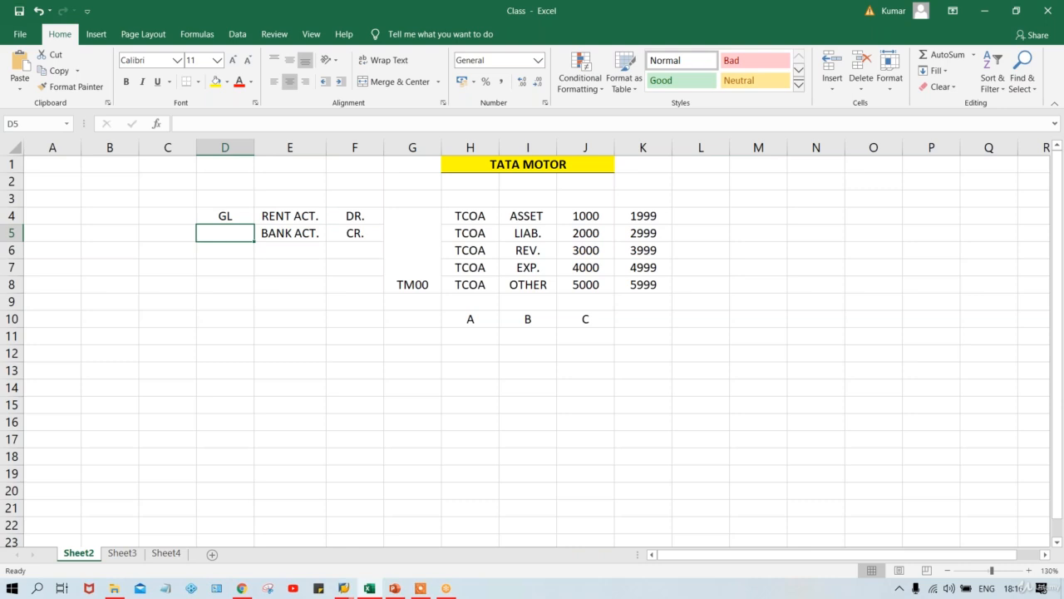
{"action": "type", "text": "GL"}
{"action": "key", "text": "Return"}
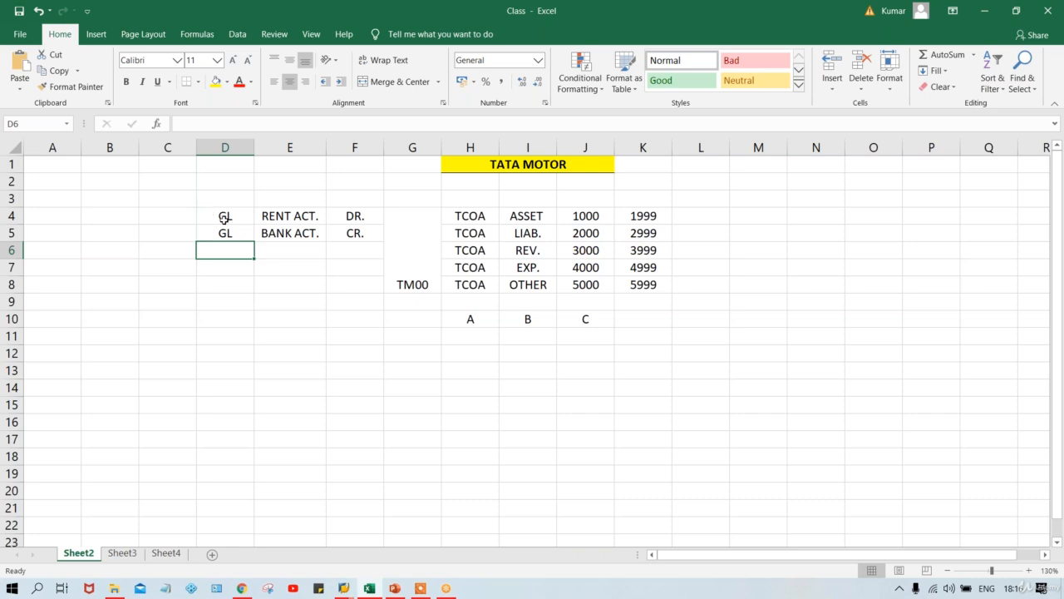
{"action": "left_click", "coordinate": [224, 218]}
{"action": "left_click", "coordinate": [225, 236]}
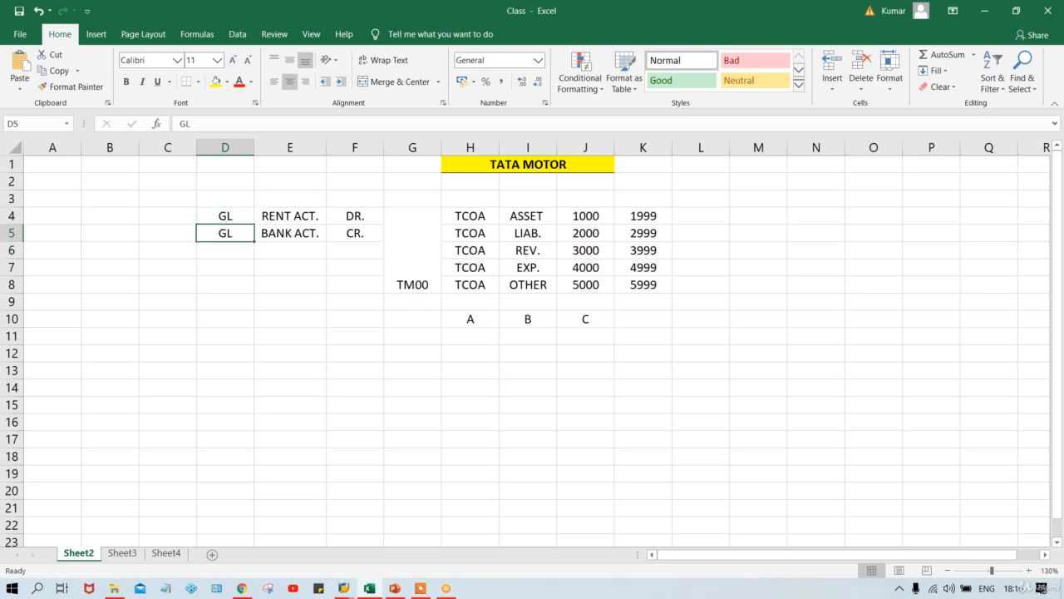
{"action": "left_click", "coordinate": [239, 218]}
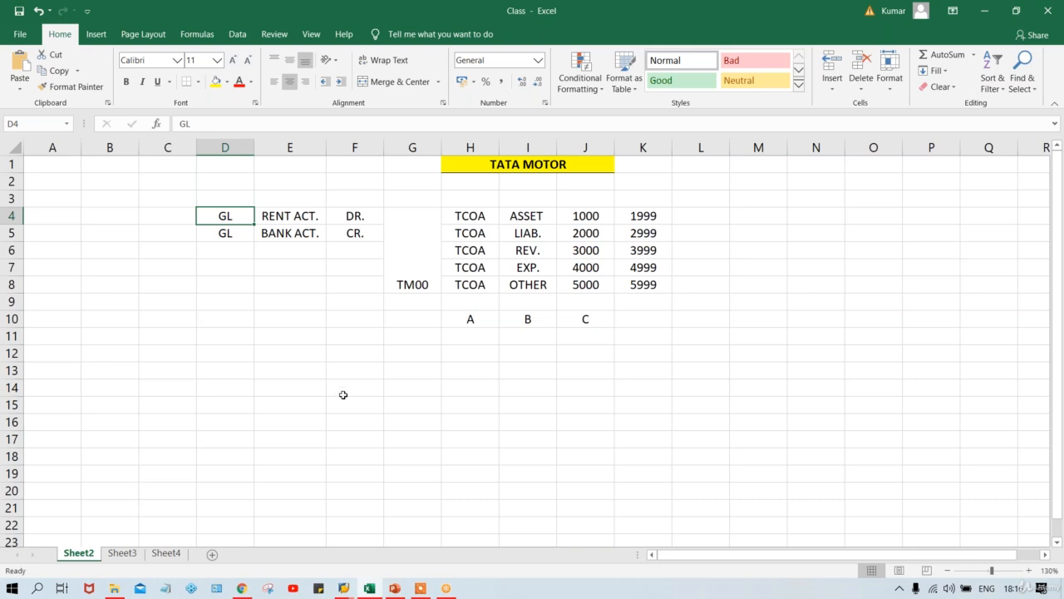
Switch back to SAP and activate the G/L Account field in the Create G/L account dialog
{"action": "left_click", "coordinate": [345, 588]}
{"action": "left_click", "coordinate": [410, 557]}
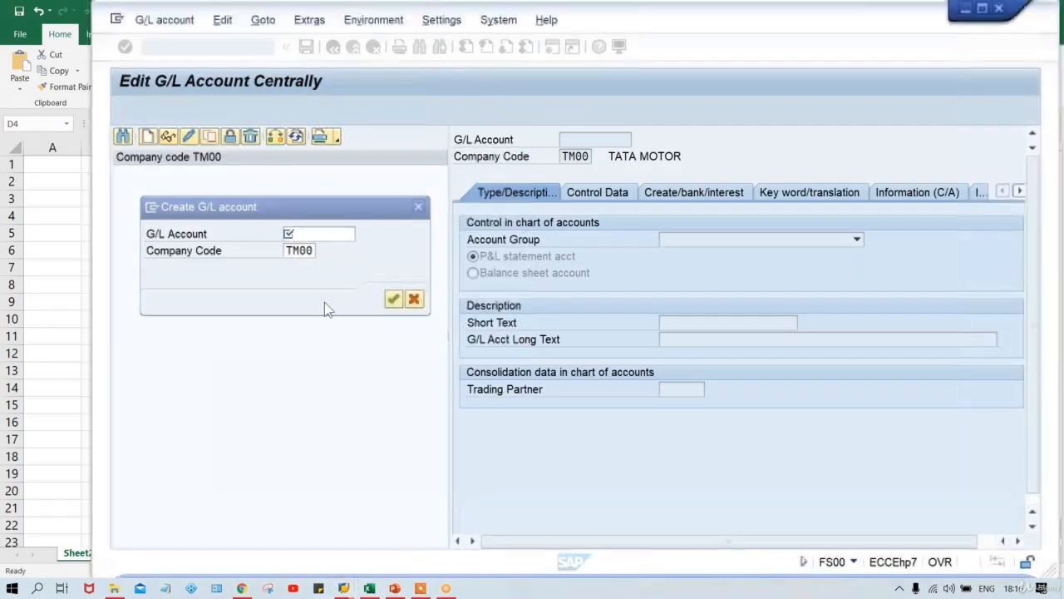
{"action": "left_click", "coordinate": [308, 234]}
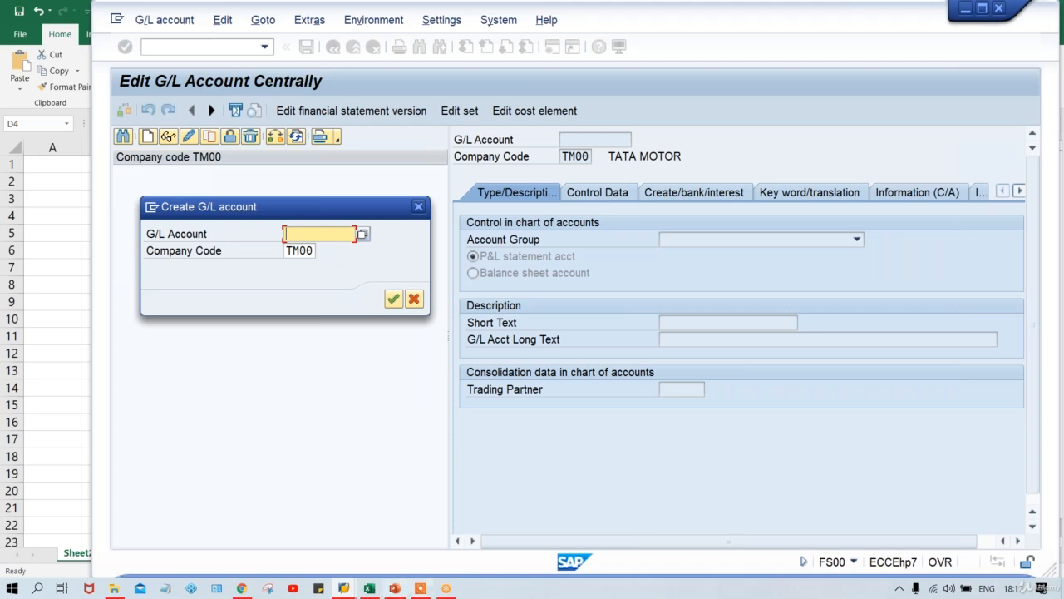
Examine the account groups and the EXP. number range in the Excel sheet, and return to SAP's Create G/L account dialog
{"action": "left_click", "coordinate": [369, 589]}
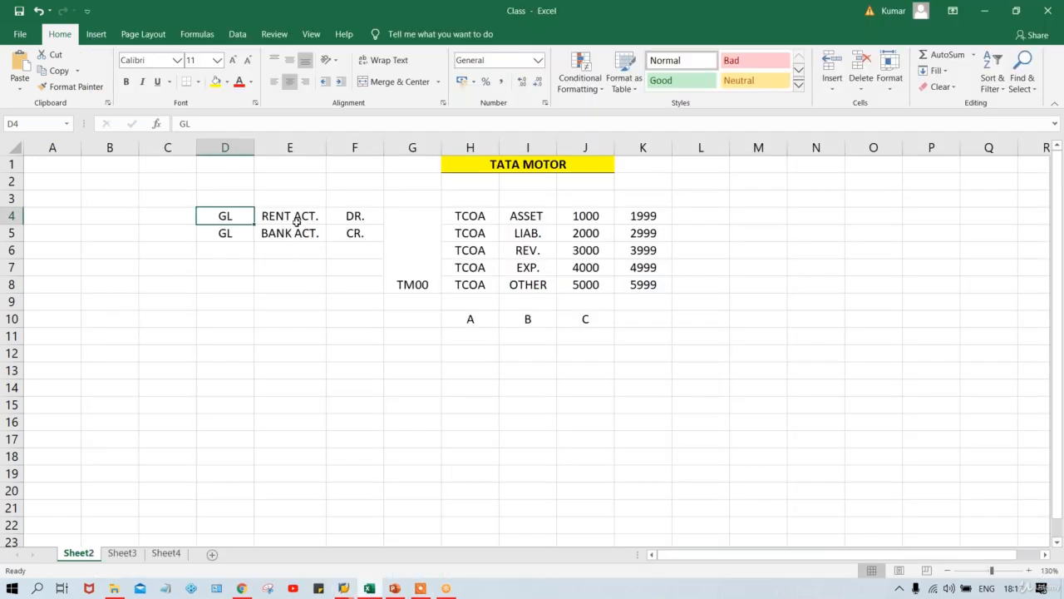
{"action": "left_click", "coordinate": [521, 221]}
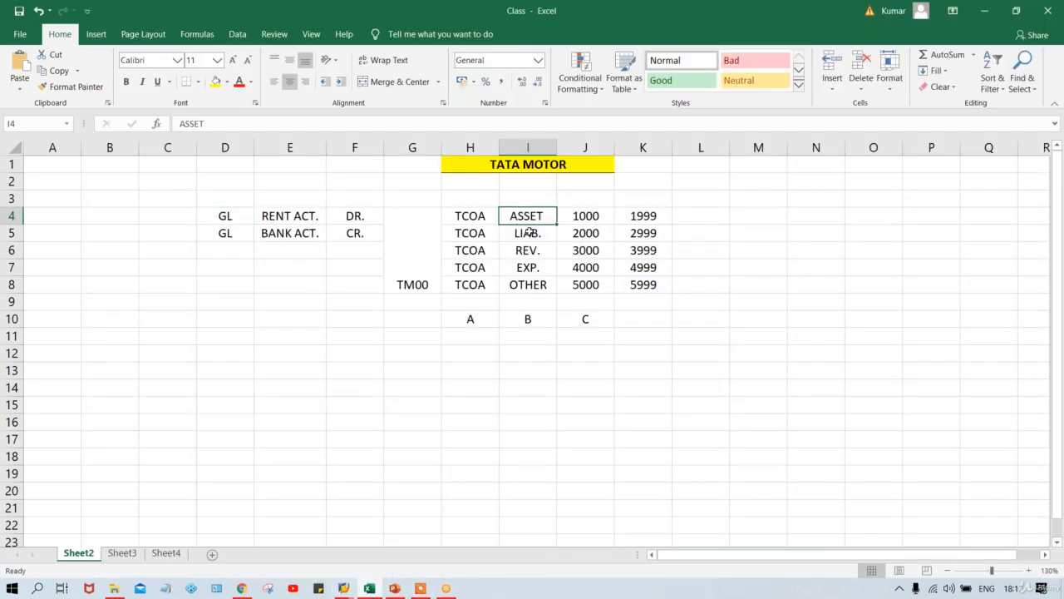
{"action": "left_click", "coordinate": [526, 233]}
{"action": "left_click", "coordinate": [529, 249]}
{"action": "left_click", "coordinate": [532, 268]}
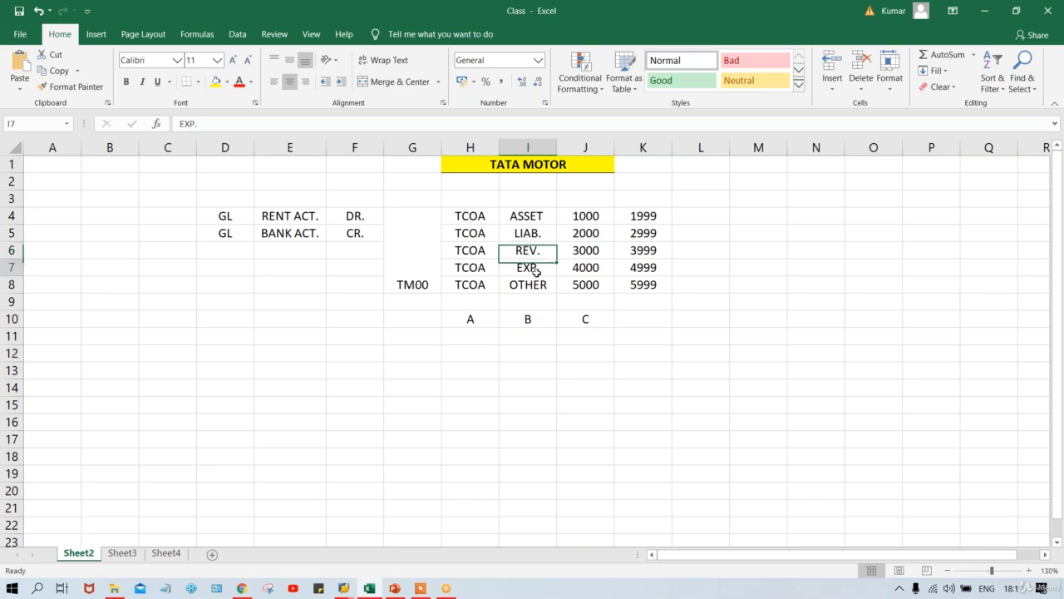
{"action": "left_click", "coordinate": [540, 286]}
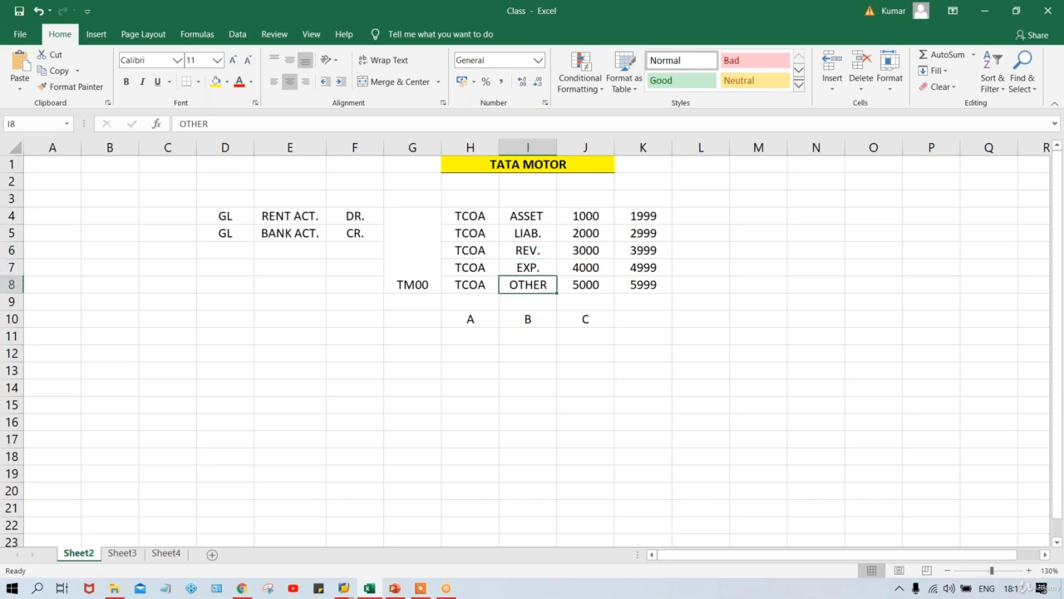
{"action": "left_click", "coordinate": [512, 269]}
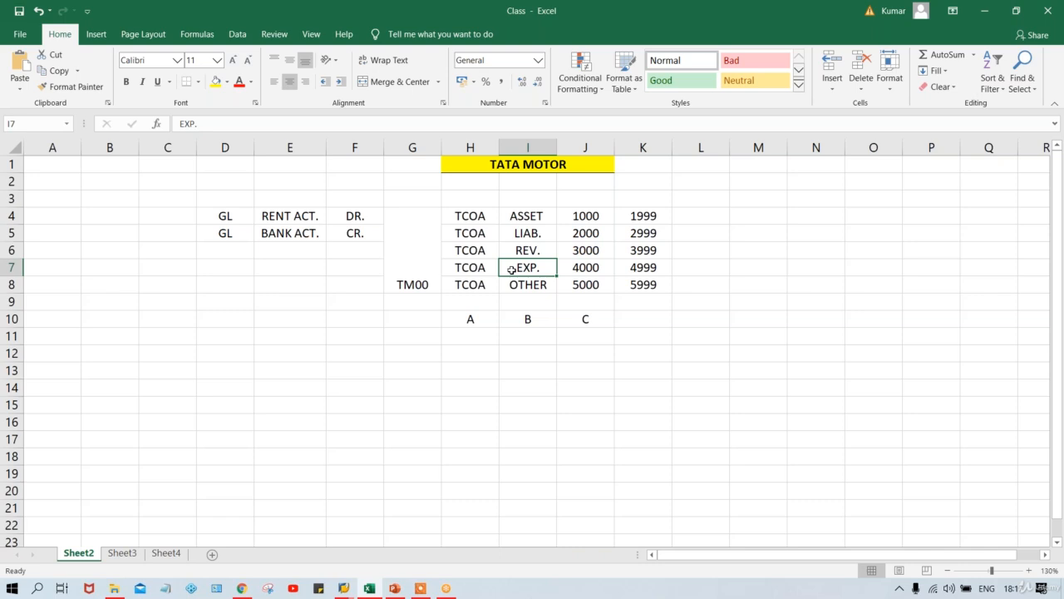
{"action": "left_click", "coordinate": [590, 268]}
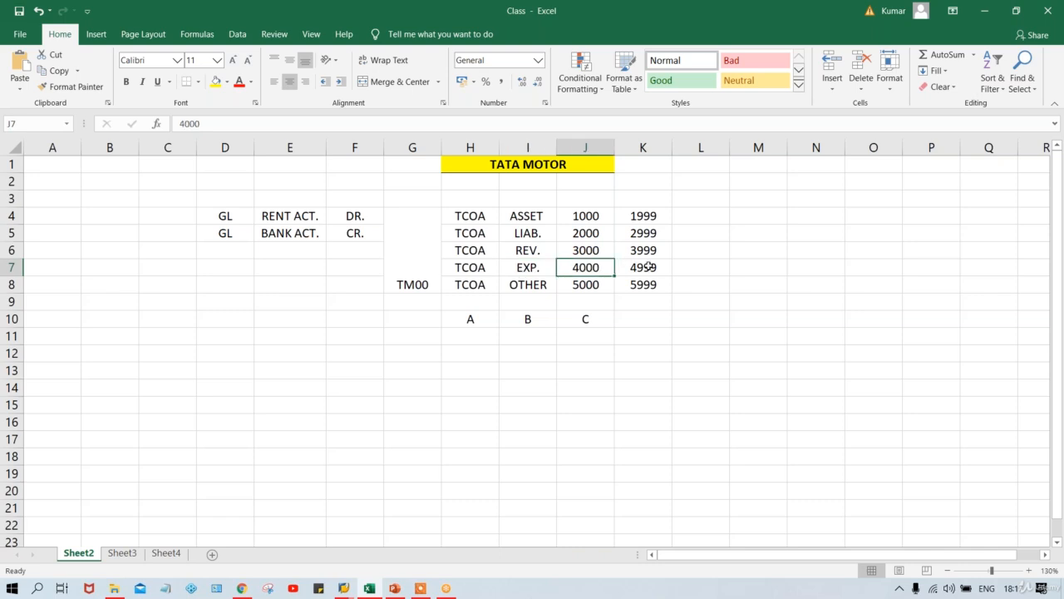
{"action": "left_click", "coordinate": [649, 266]}
{"action": "left_click", "coordinate": [587, 270]}
{"action": "left_click", "coordinate": [638, 283]}
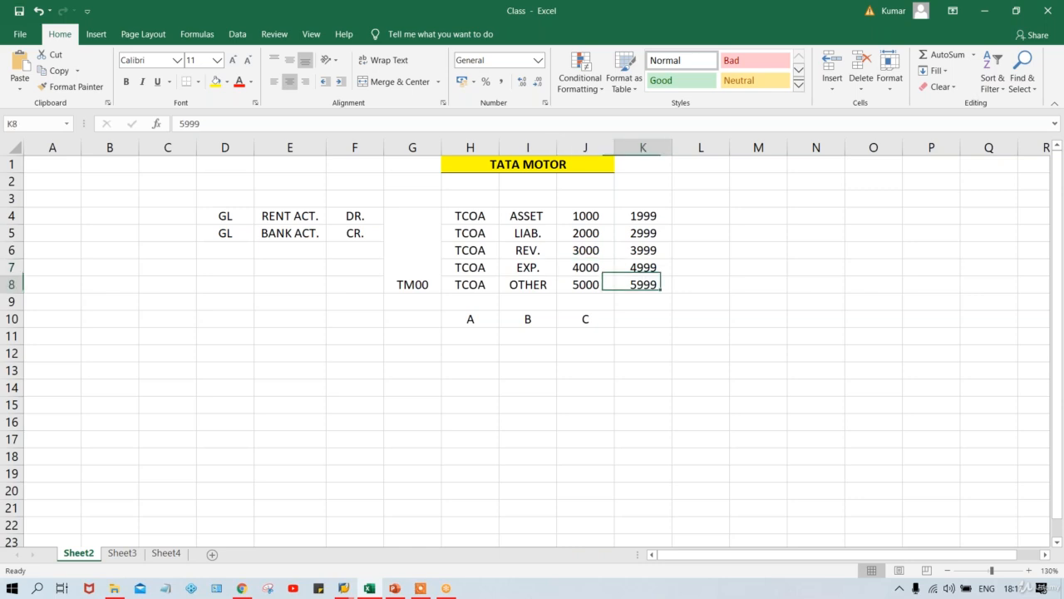
{"action": "left_click", "coordinate": [342, 589]}
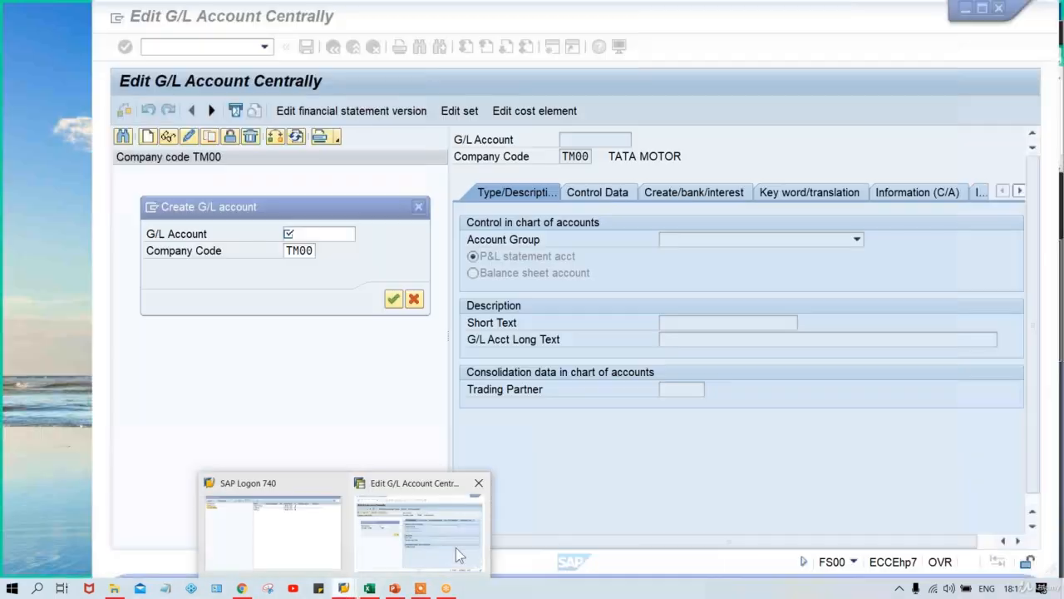
{"action": "left_click", "coordinate": [456, 547]}
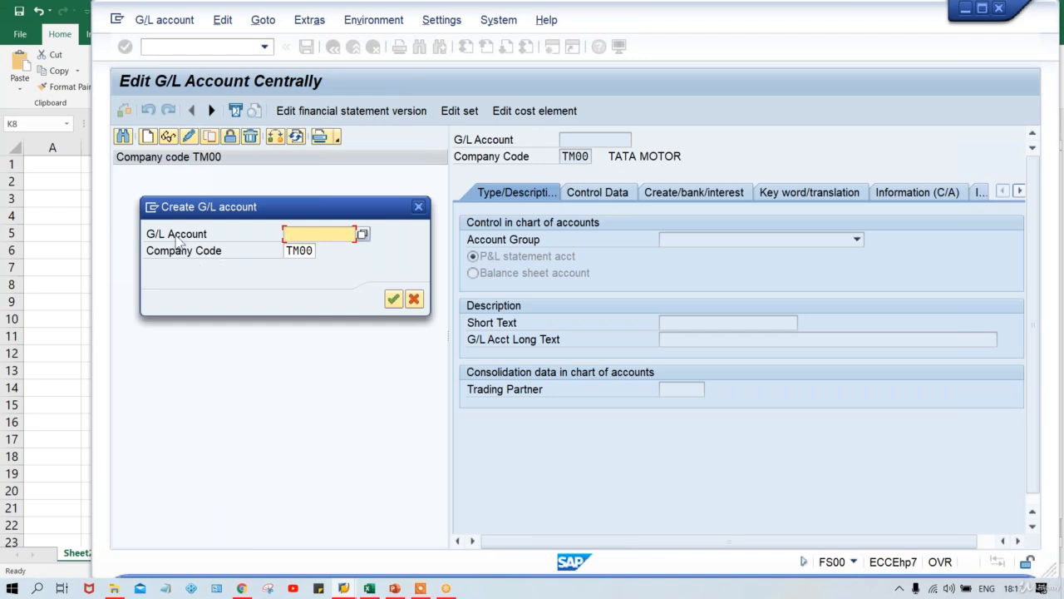
Create a new session from the Create G/L account dialog and start transaction OBD4 in it
{"action": "left_click", "coordinate": [152, 207]}
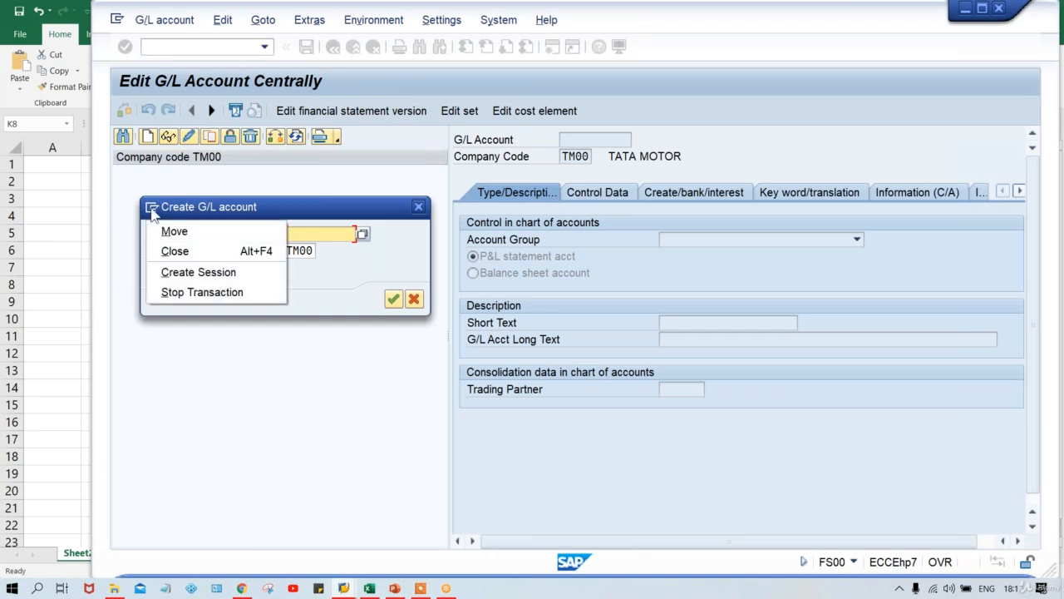
{"action": "left_click", "coordinate": [180, 274]}
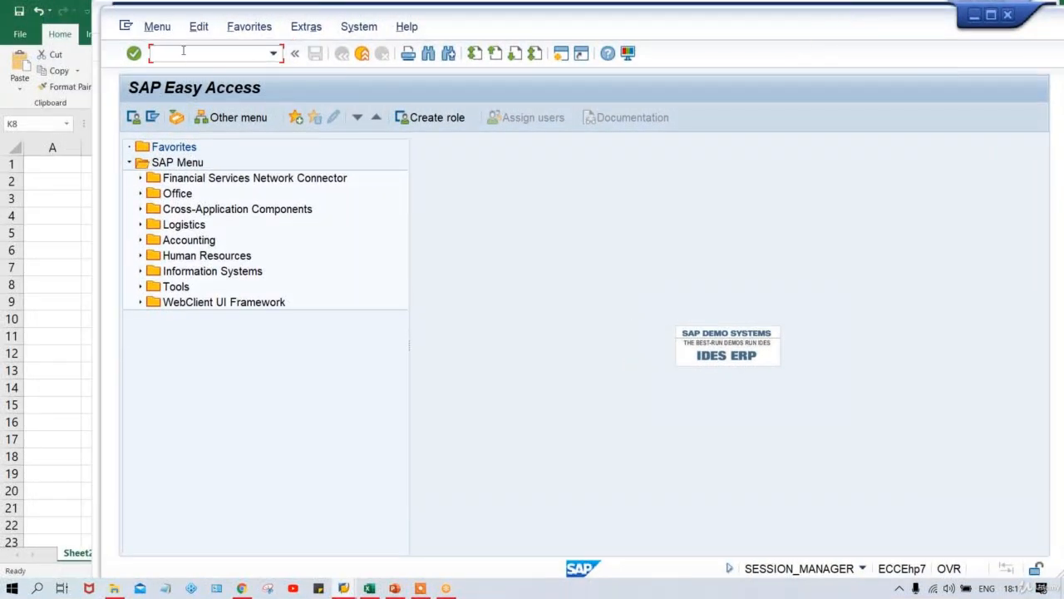
{"action": "type", "text": "OBD4"}
{"action": "key", "text": "Return"}
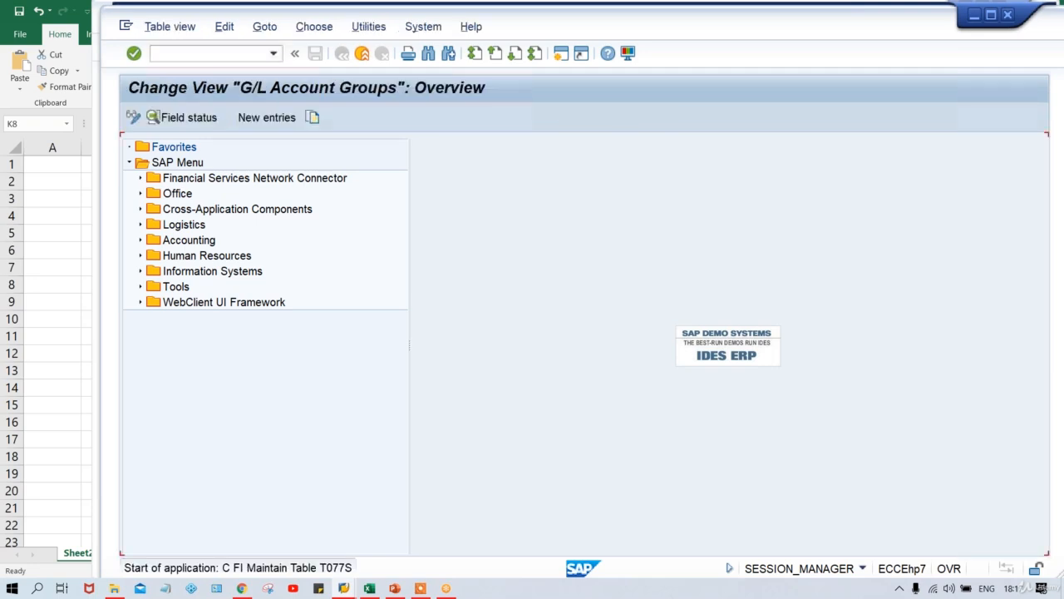
Position the G/L account groups list at chart of accounts TCOA and examine the number range of EXPENSE ACCOUNTS
{"action": "left_click", "coordinate": [326, 547]}
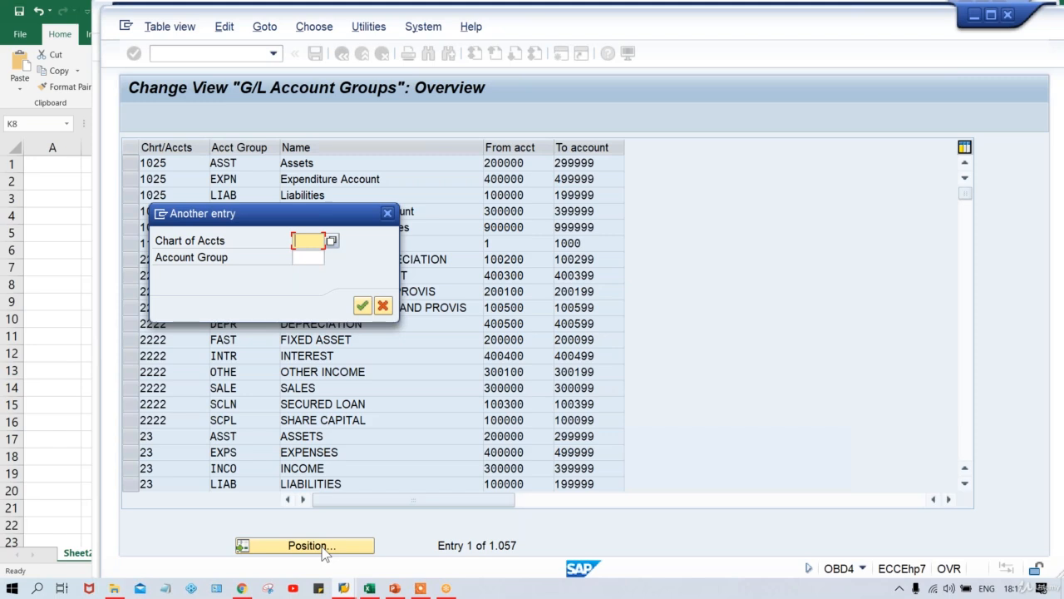
{"action": "type", "text": "TM"}
{"action": "key", "text": "BackSpace"}
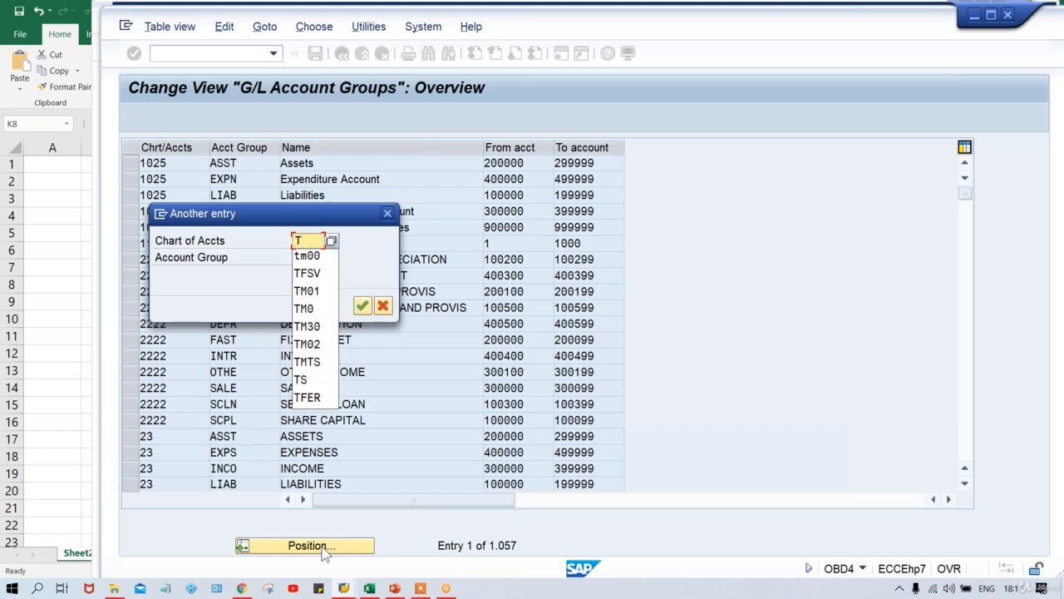
{"action": "type", "text": "CA"}
{"action": "key", "text": "Return"}
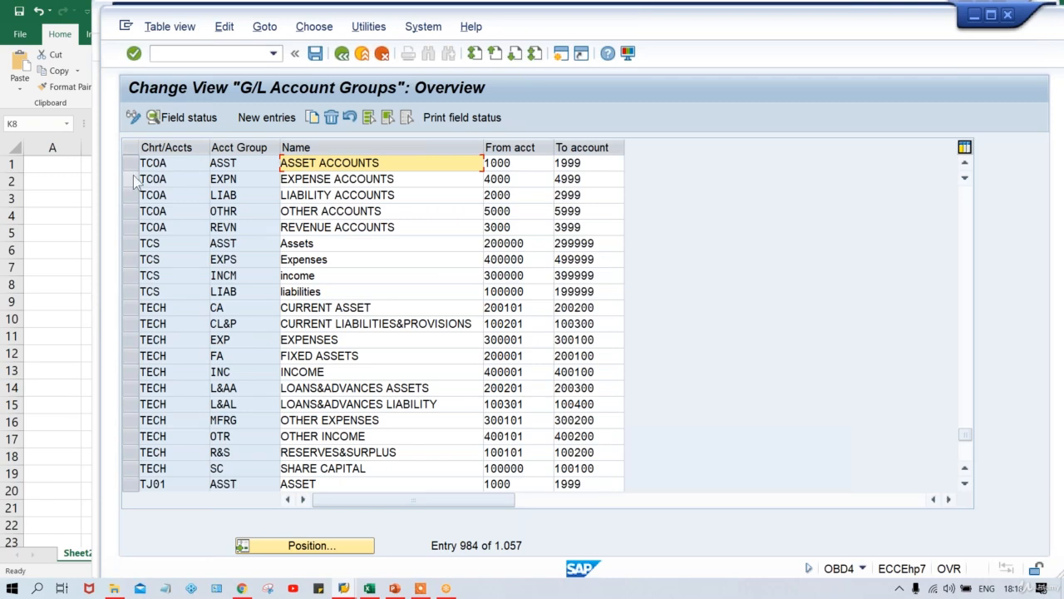
{"action": "left_click", "coordinate": [131, 178]}
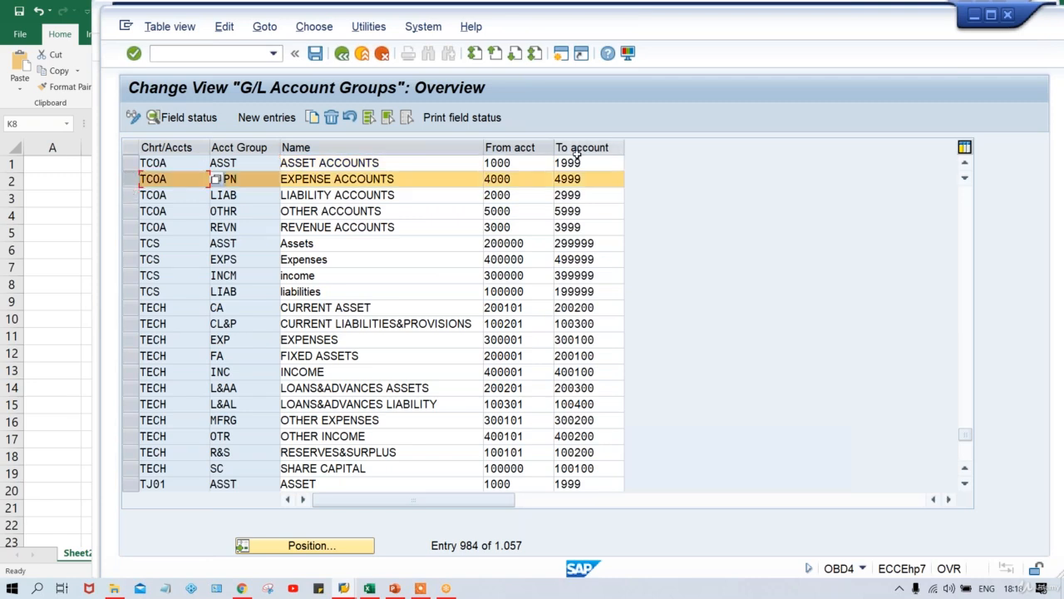
{"action": "left_click", "coordinate": [558, 179]}
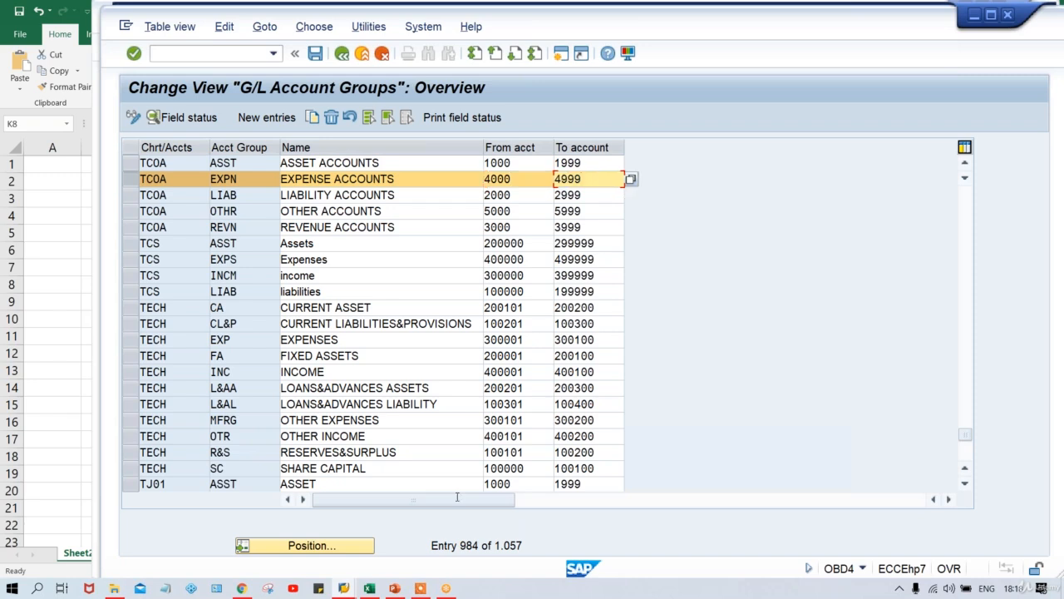
Return to the Create G/L account dialog, enter G/L account 4000 for TM00, and assign it to the EXPENSE ACCOUNTS group
{"action": "mouse_move", "coordinate": [340, 587]}
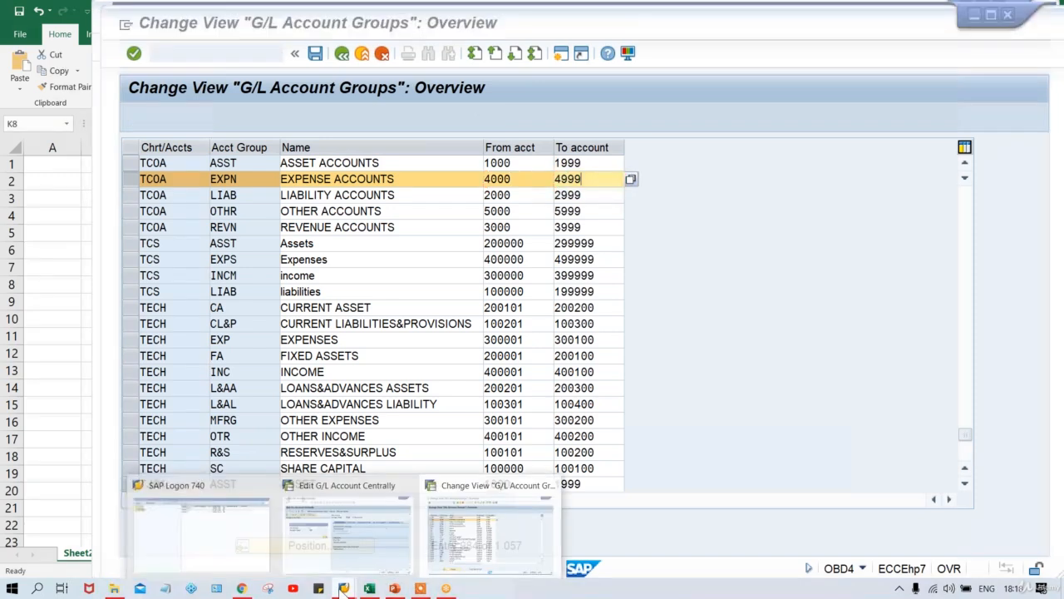
{"action": "left_click", "coordinate": [342, 541]}
{"action": "left_click", "coordinate": [304, 233]}
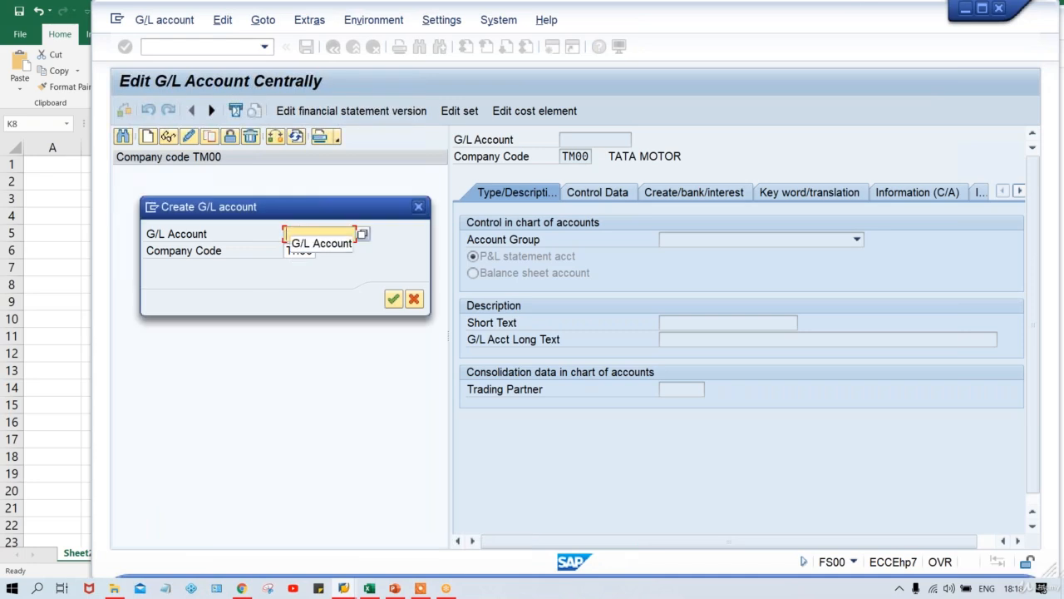
{"action": "type", "text": "4000"}
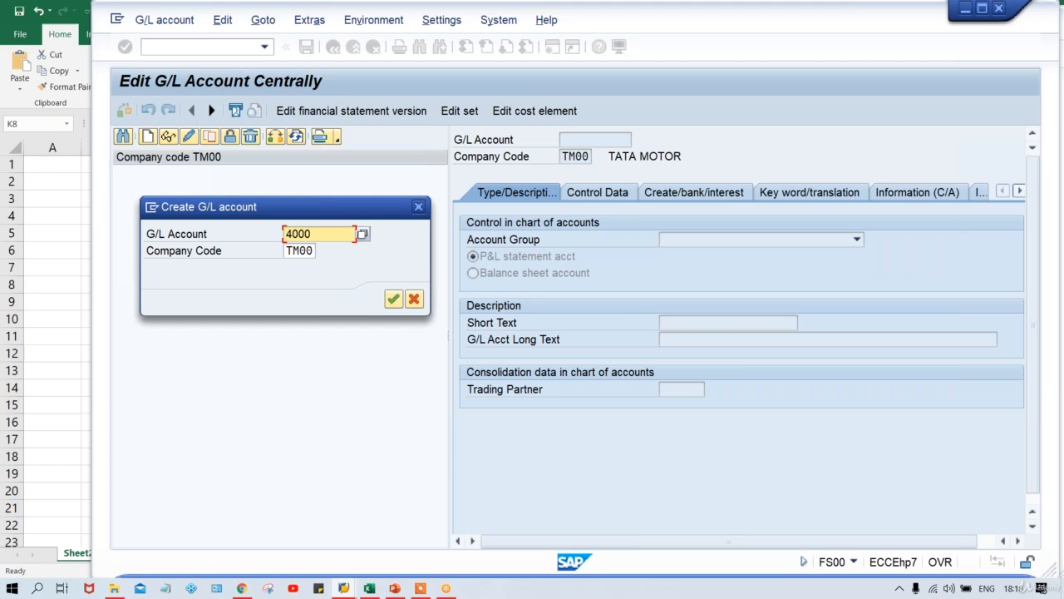
{"action": "key", "text": "Return"}
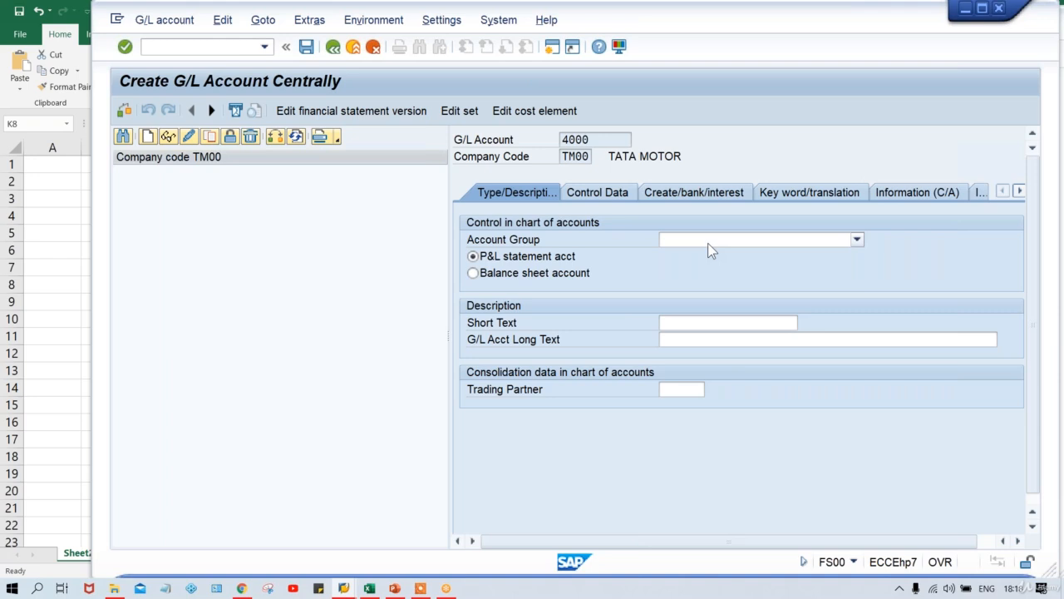
{"action": "left_click", "coordinate": [696, 239]}
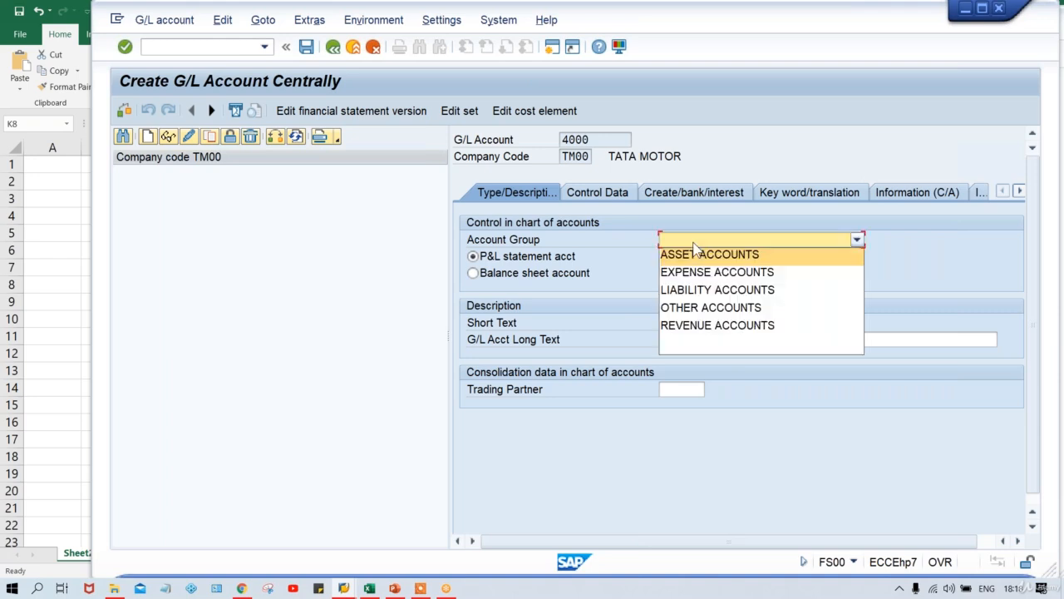
{"action": "left_click", "coordinate": [705, 280]}
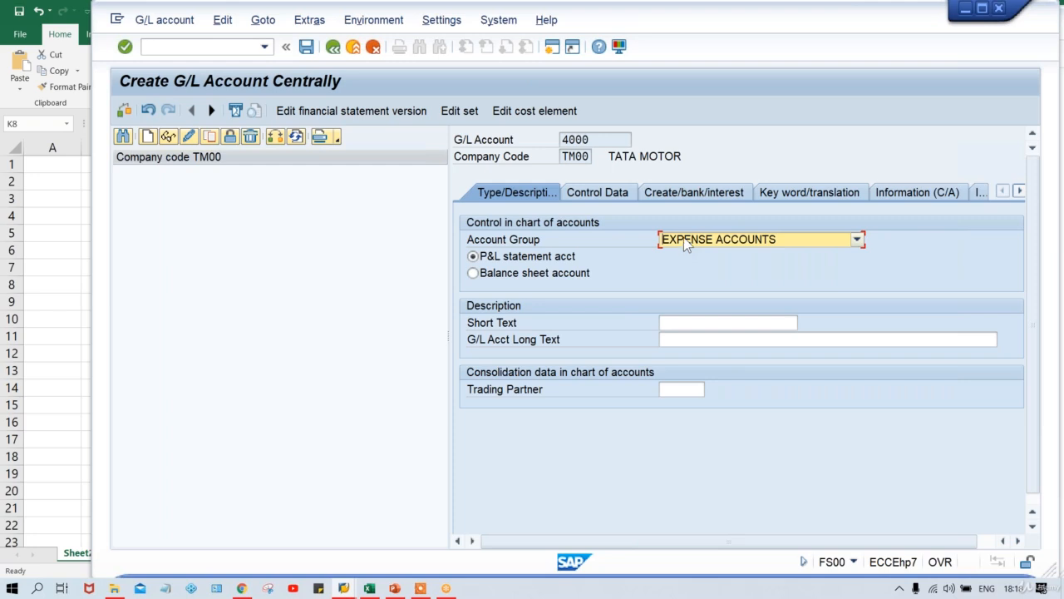
Try LIABILITY ACCOUNTS as the group for account 4000, checking the LIAB number range in the account groups overview
{"action": "left_click", "coordinate": [686, 241]}
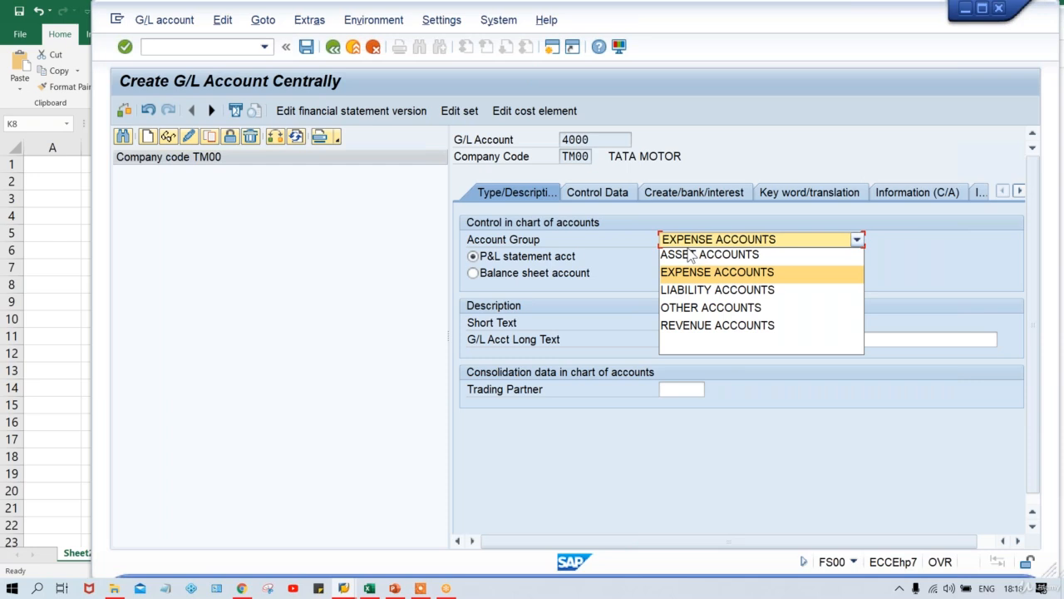
{"action": "left_click", "coordinate": [686, 291]}
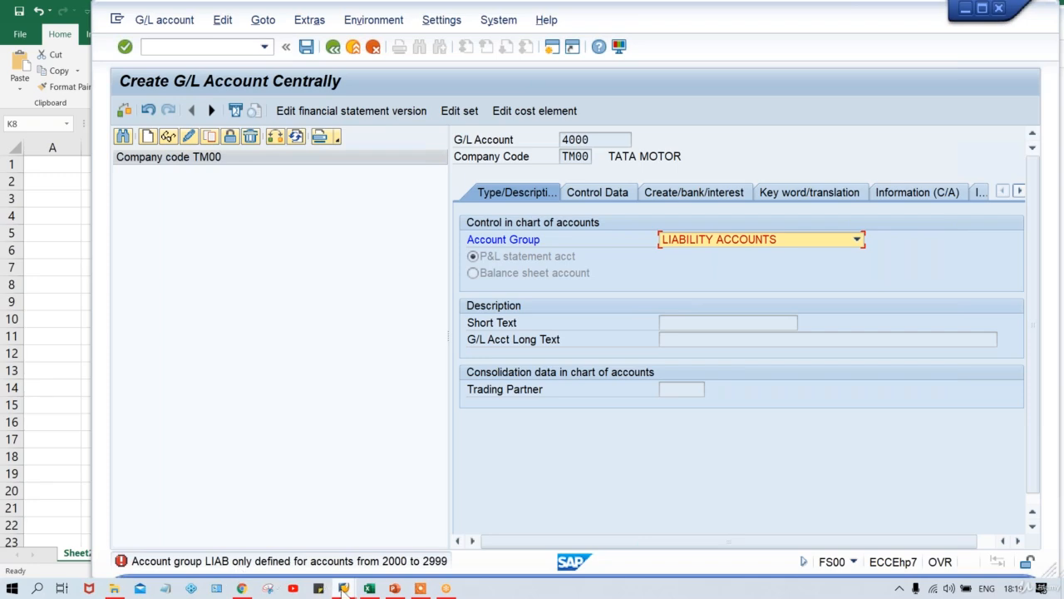
{"action": "mouse_move", "coordinate": [343, 588]}
{"action": "left_click", "coordinate": [491, 531]}
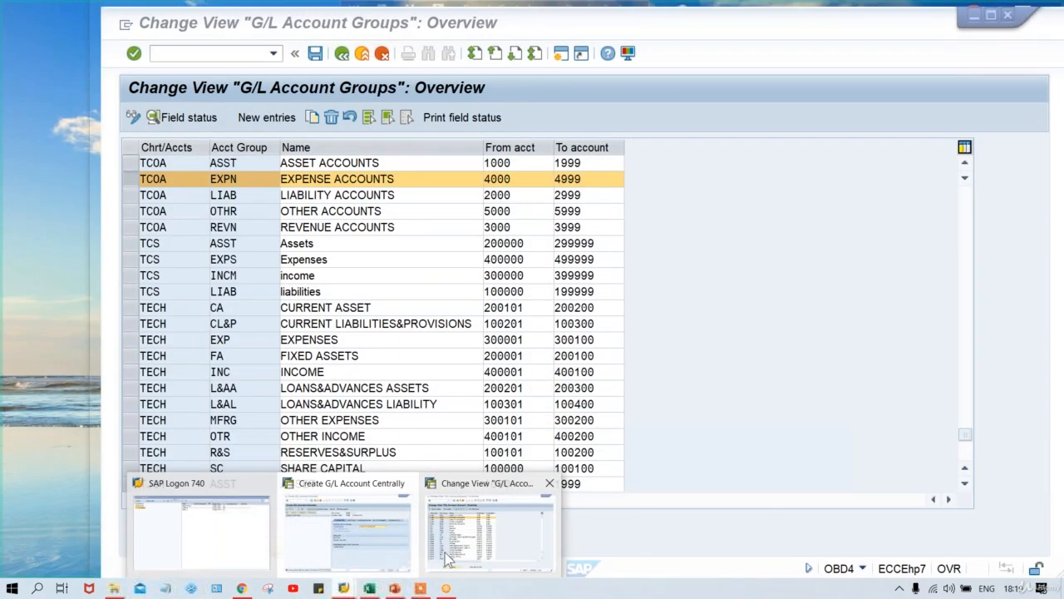
{"action": "left_click_drag", "start_coordinate": [243, 195], "coordinate": [196, 198]}
{"action": "left_click", "coordinate": [424, 195]}
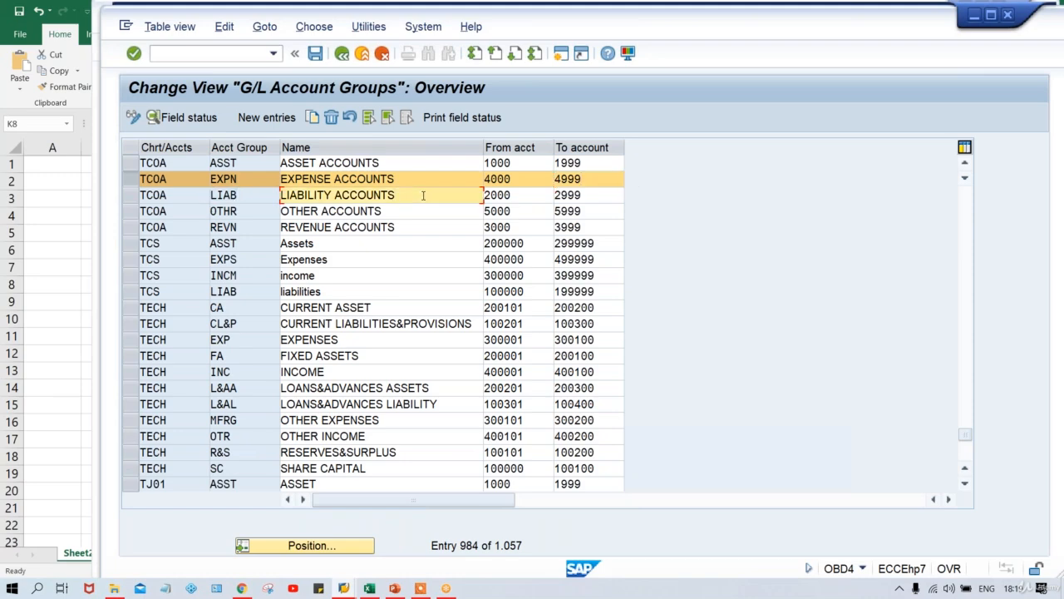
{"action": "key", "text": "alt+Tab"}
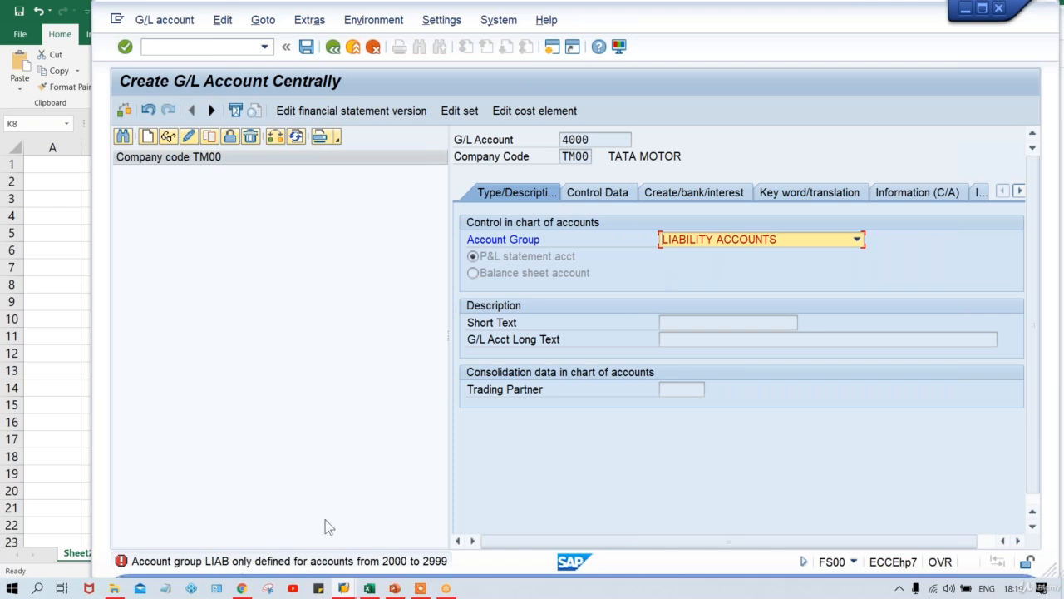
Check the G/L account number 4000 and change the account group back to EXPENSE ACCOUNTS
{"action": "left_click_drag", "start_coordinate": [592, 140], "coordinate": [550, 142]}
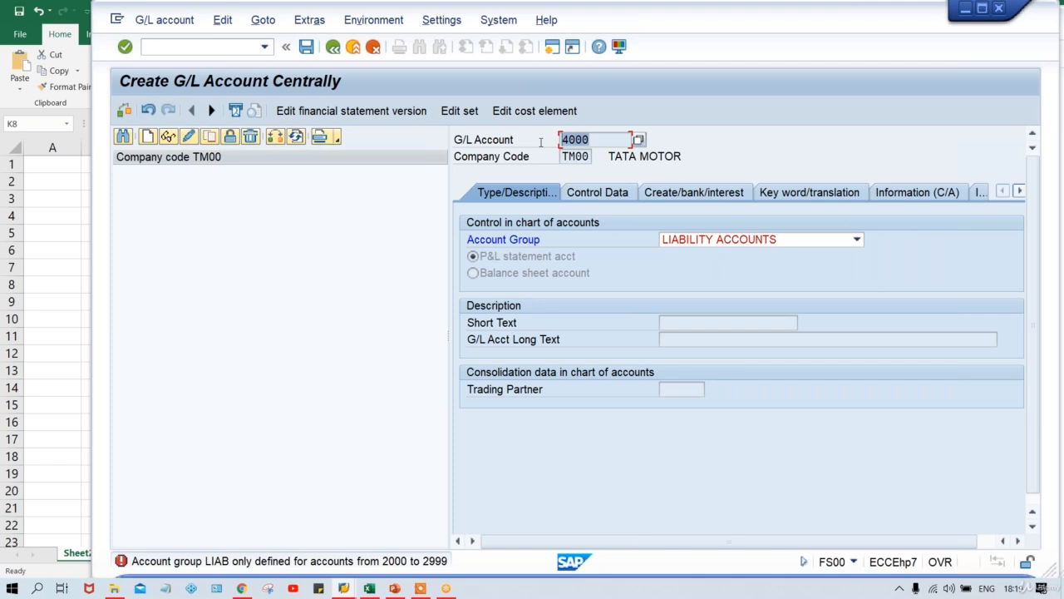
{"action": "left_click", "coordinate": [601, 142]}
{"action": "left_click_drag", "start_coordinate": [593, 139], "coordinate": [546, 140]}
{"action": "left_click", "coordinate": [684, 241]}
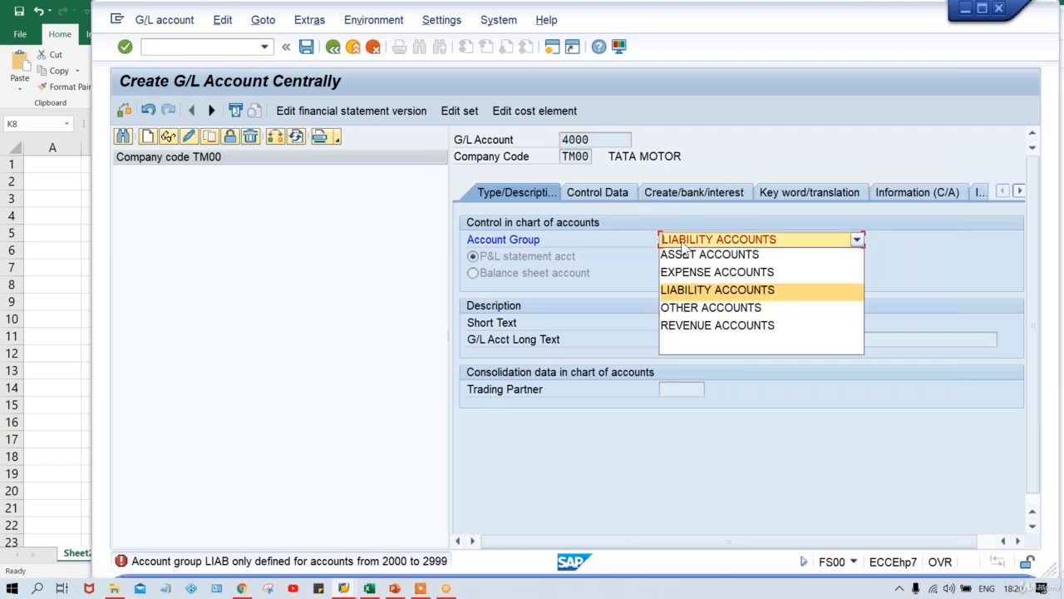
{"action": "left_click", "coordinate": [598, 137]}
{"action": "left_click", "coordinate": [690, 241]}
{"action": "left_click", "coordinate": [677, 272]}
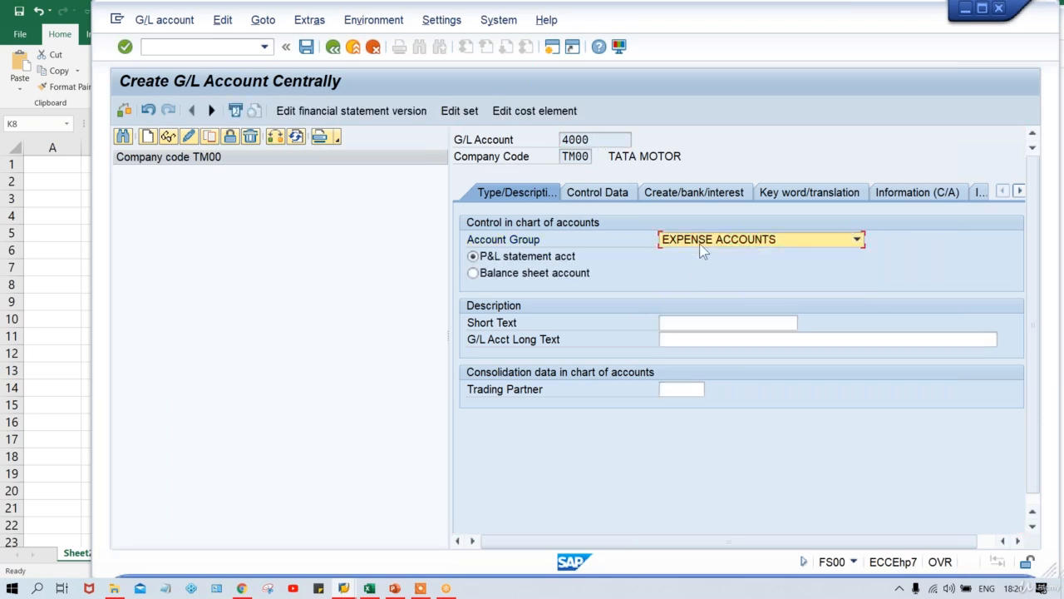
Try OTHER ACCOUNTS as the account group for G/L account 4000
{"action": "left_click", "coordinate": [703, 241]}
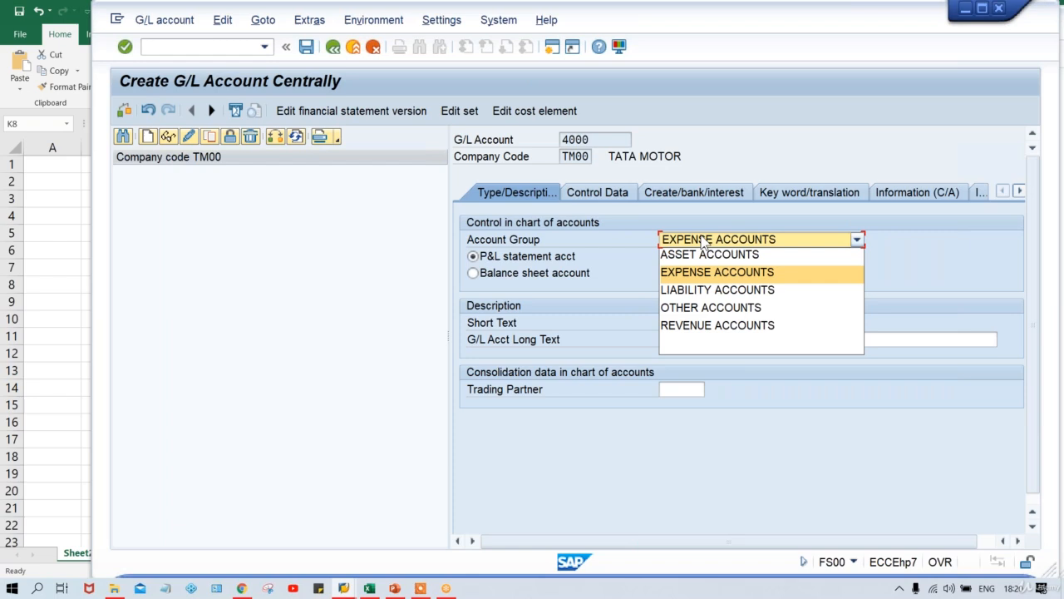
{"action": "left_click", "coordinate": [699, 308]}
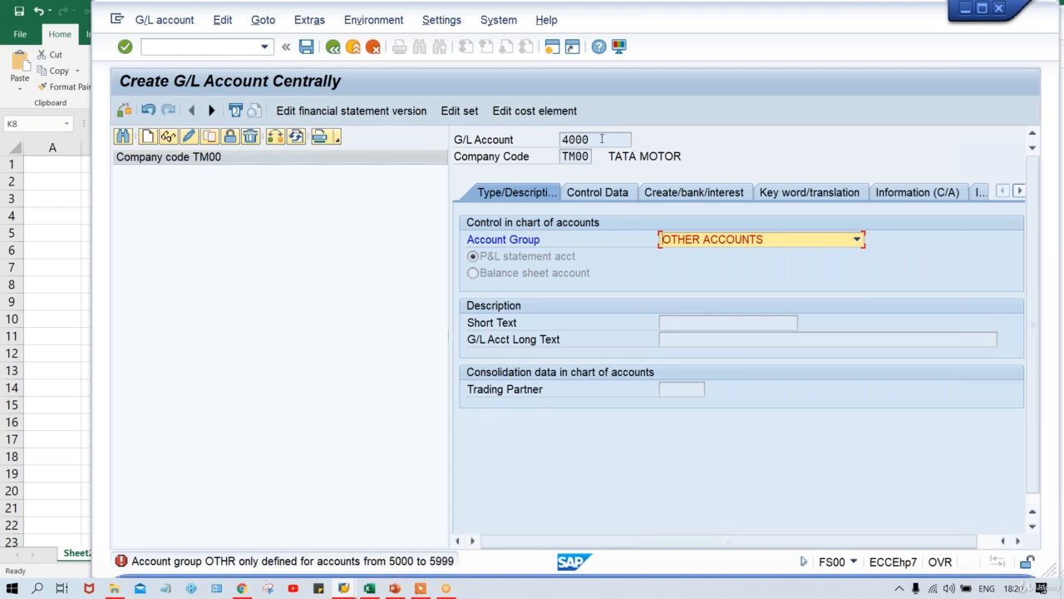
{"action": "left_click_drag", "start_coordinate": [603, 138], "coordinate": [528, 138]}
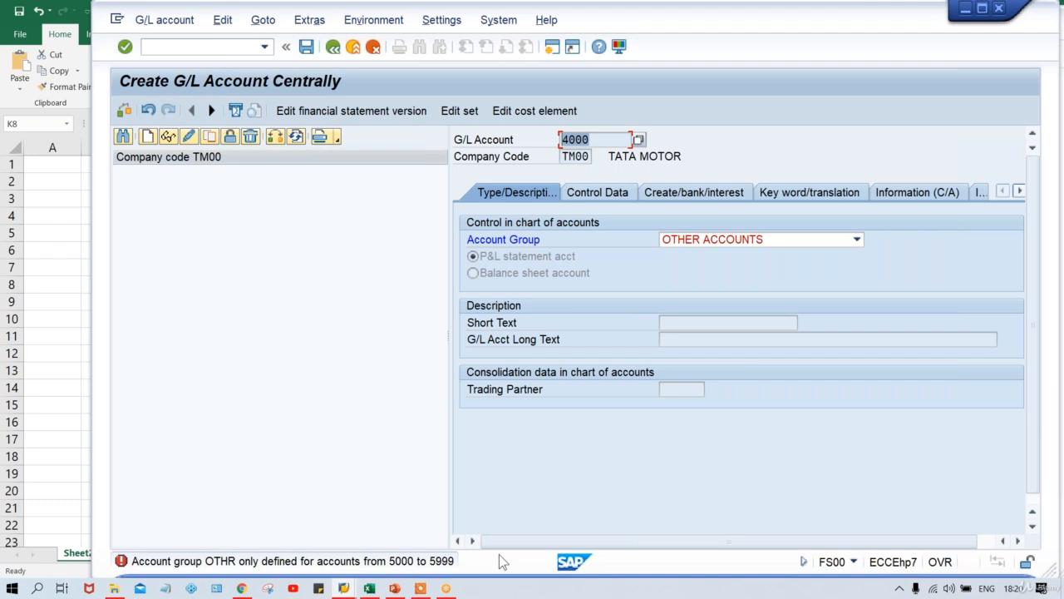
Set the account group of G/L account 4000 to EXPENSE ACCOUNTS
{"action": "left_click", "coordinate": [706, 240]}
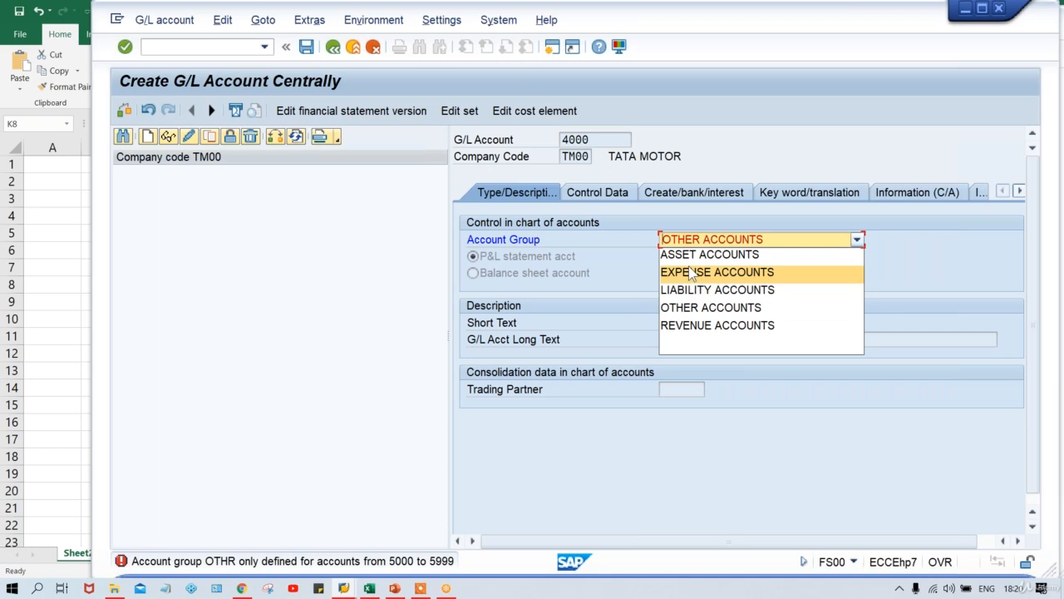
{"action": "left_click", "coordinate": [691, 271]}
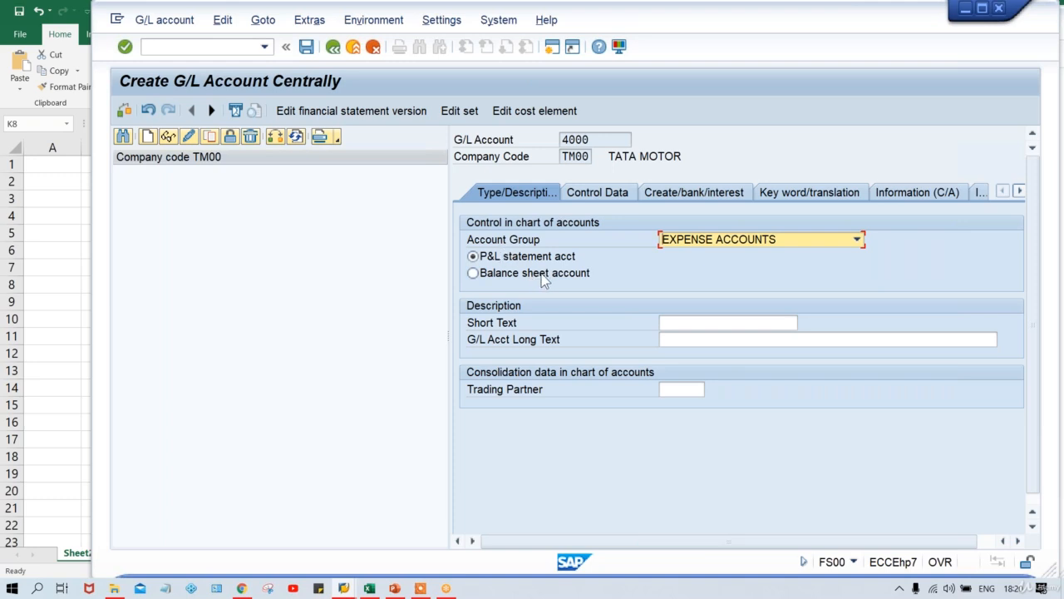
{"action": "left_click", "coordinate": [599, 138]}
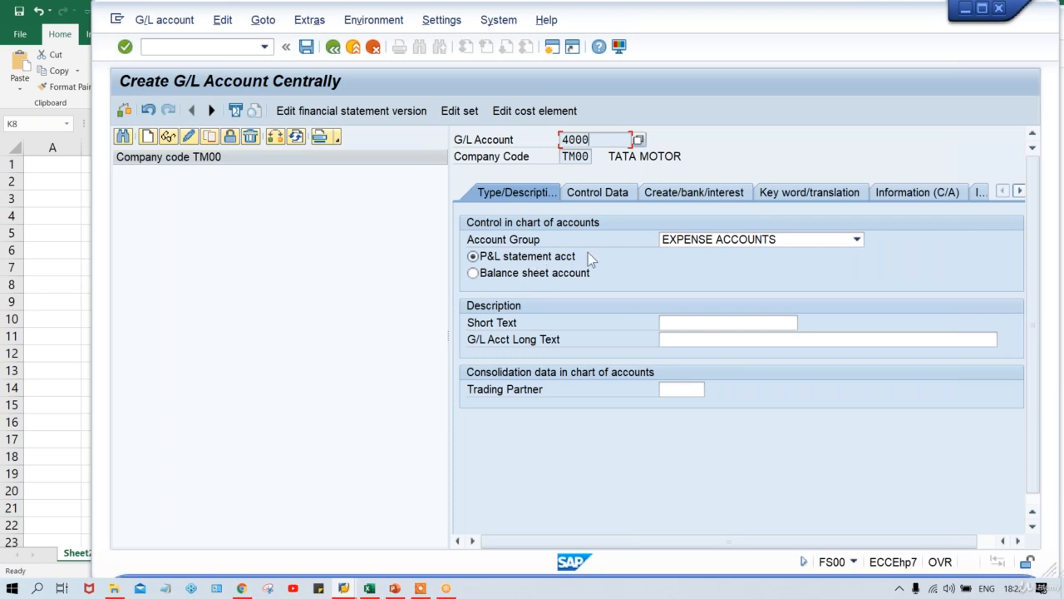
Enter RENT ACT. as the short text of G/L account 4000
{"action": "left_click", "coordinate": [672, 325]}
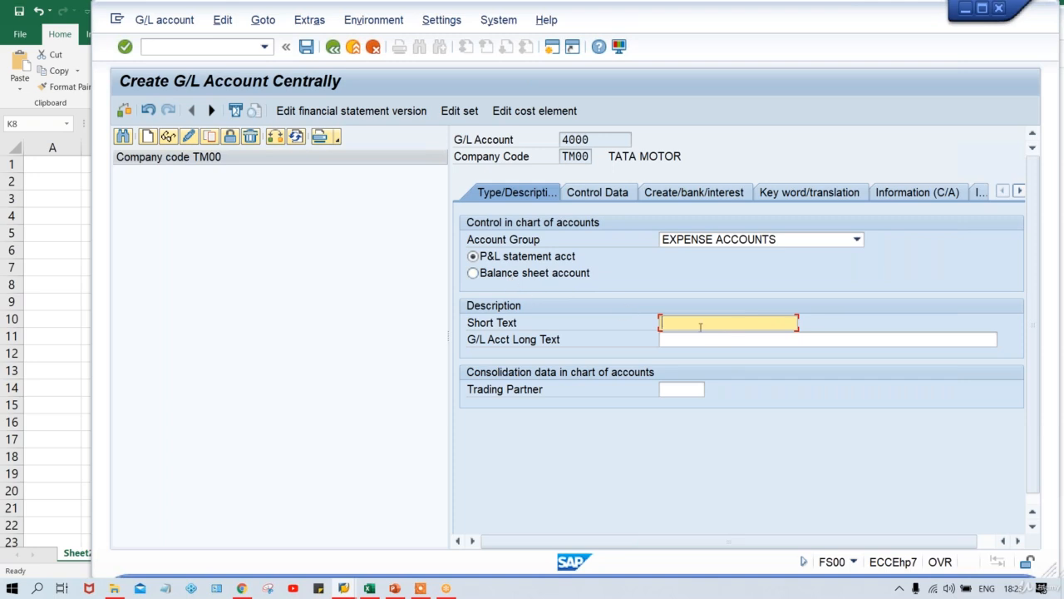
{"action": "type", "text": "RE"}
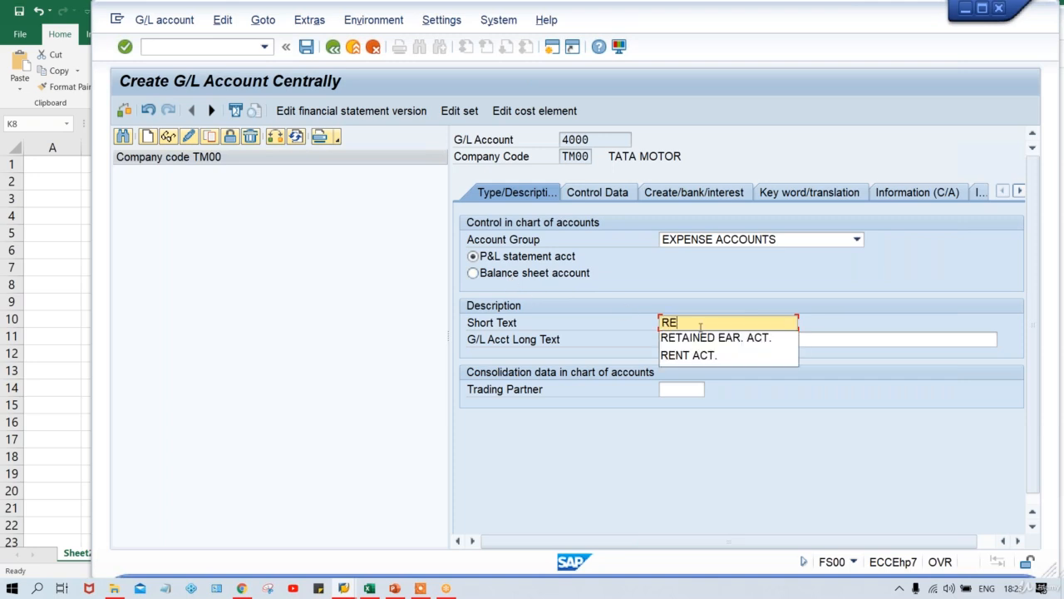
{"action": "key", "text": "Down"}
{"action": "key", "text": "Down"}
{"action": "key", "text": "Return"}
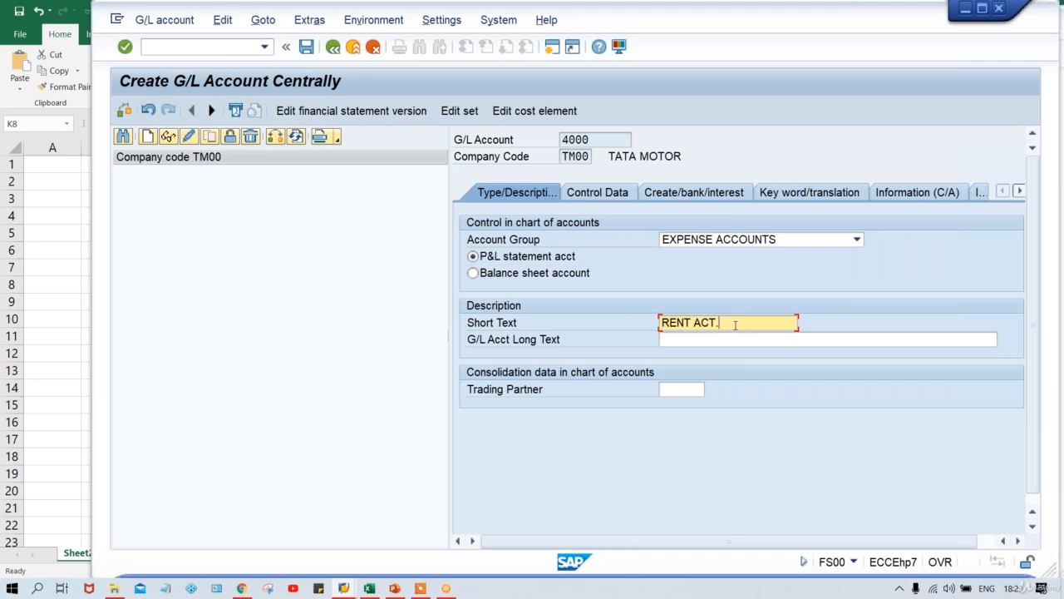
{"action": "left_click_drag", "start_coordinate": [731, 324], "coordinate": [652, 328]}
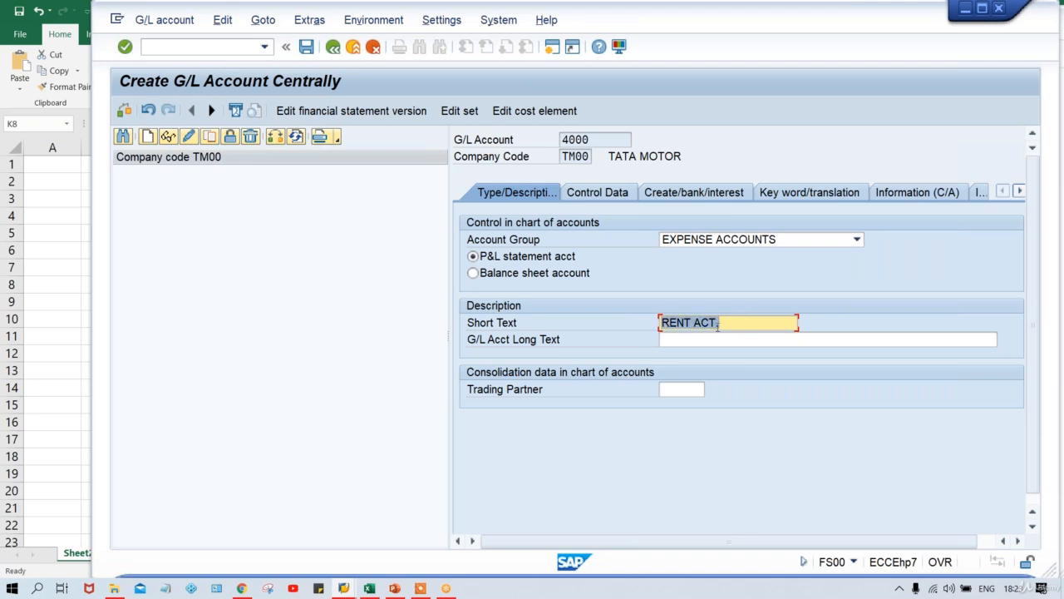
{"action": "left_click", "coordinate": [697, 341]}
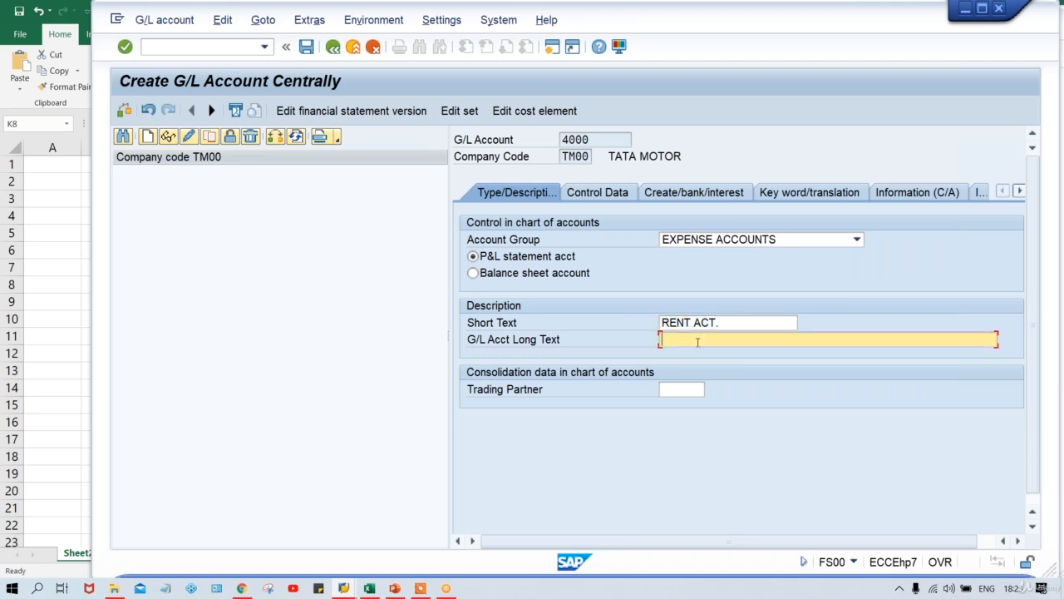
{"action": "left_click", "coordinate": [735, 323]}
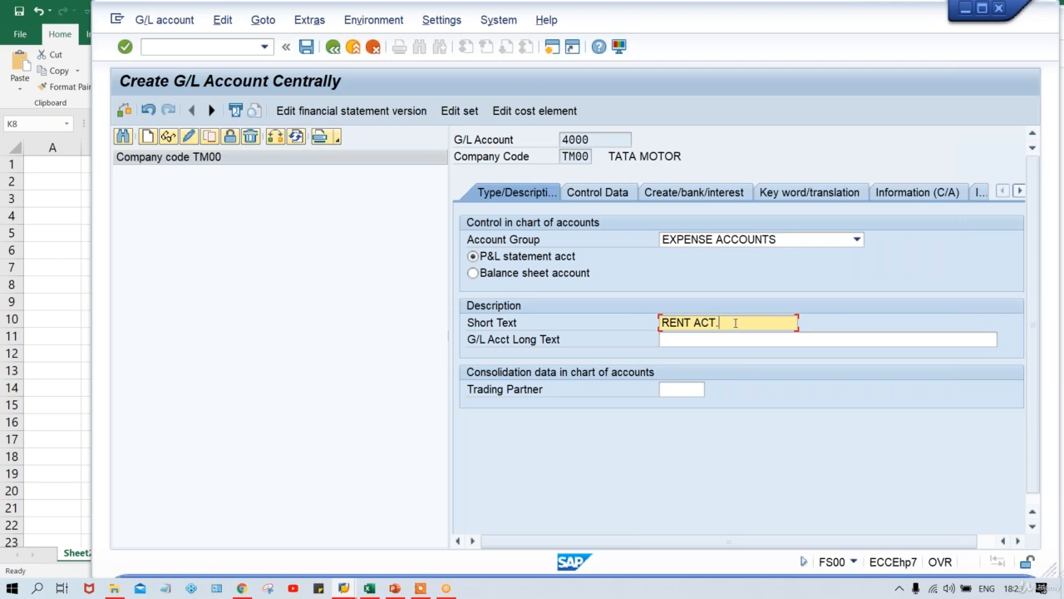
{"action": "key", "text": "BackSpace"}
{"action": "key", "text": "Right"}
{"action": "key", "text": "Right"}
{"action": "key", "text": "Right"}
{"action": "key", "text": "Right"}
Enter RENT ACT. as the G/L account long text of account 4000
{"action": "left_click", "coordinate": [711, 339]}
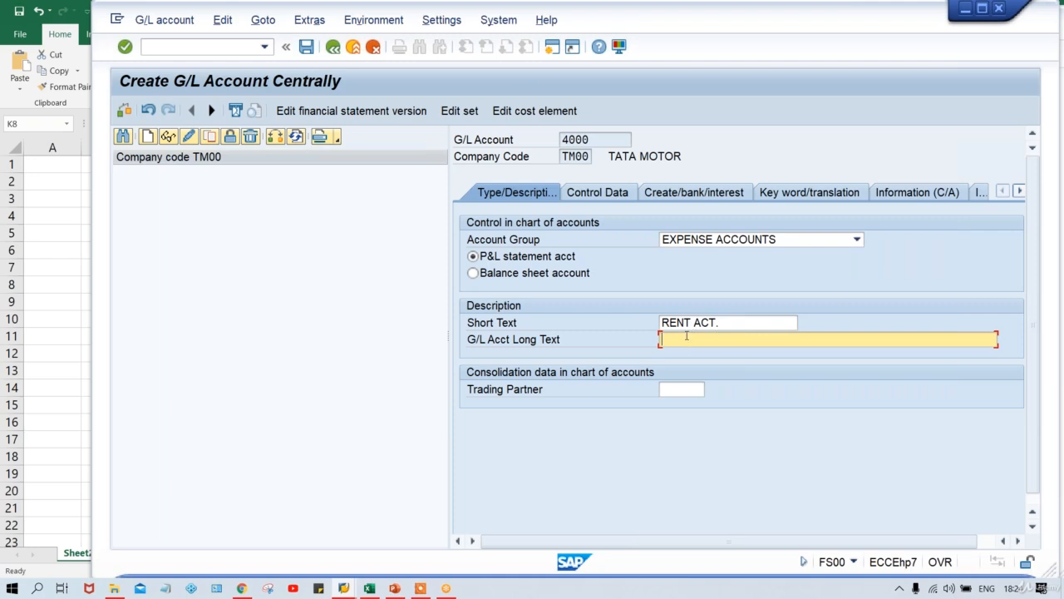
{"action": "type", "text": "RE"}
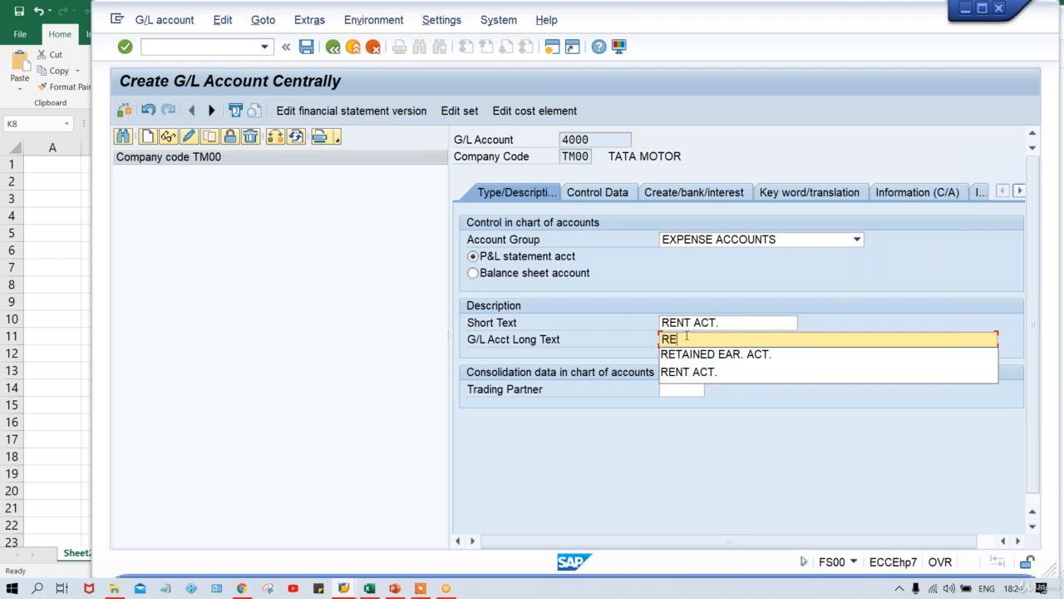
{"action": "key", "text": "Down"}
{"action": "key", "text": "Down"}
{"action": "key", "text": "Return"}
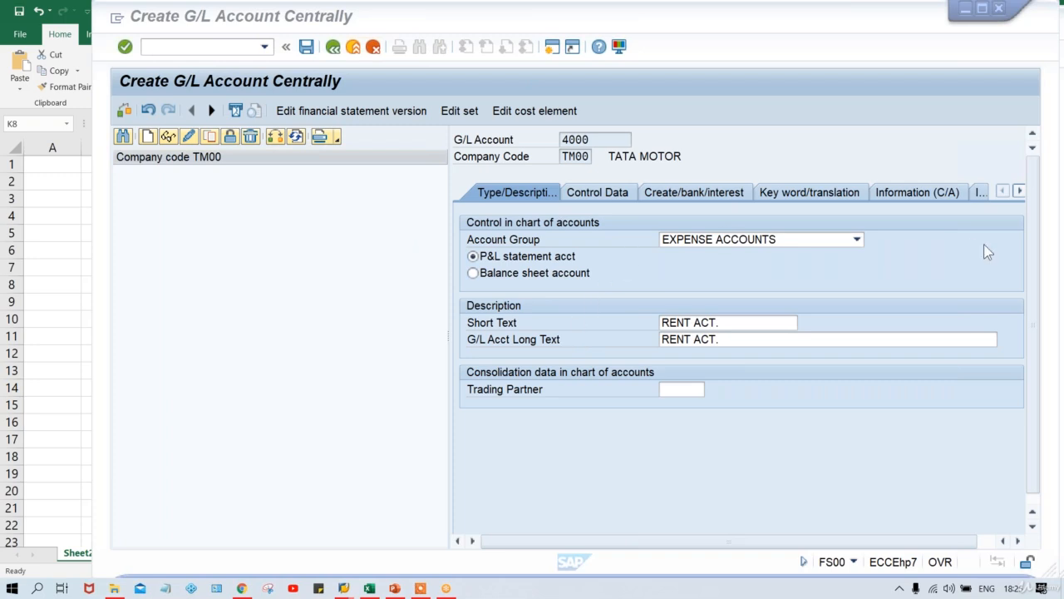
Look at the chart-of-accounts information for account 4000, and recheck its short and long texts
{"action": "left_click", "coordinate": [919, 193]}
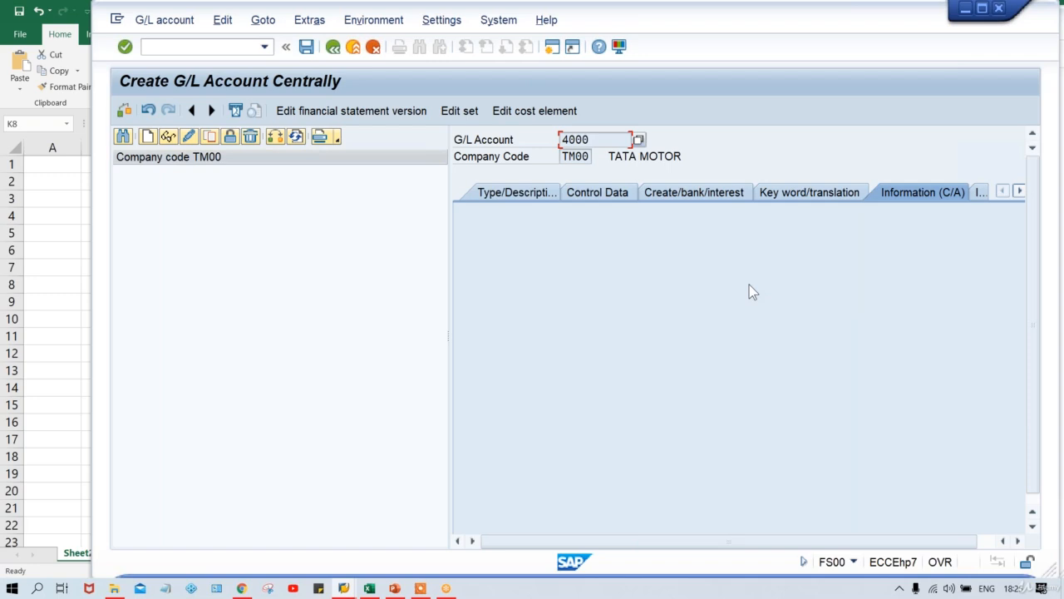
{"action": "left_click", "coordinate": [519, 196]}
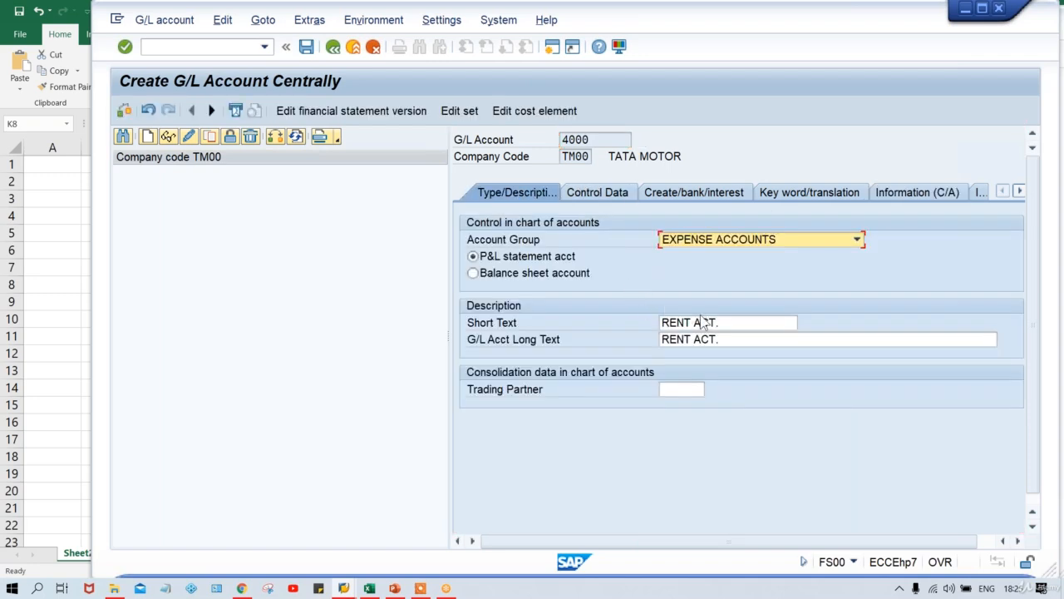
{"action": "left_click", "coordinate": [740, 323]}
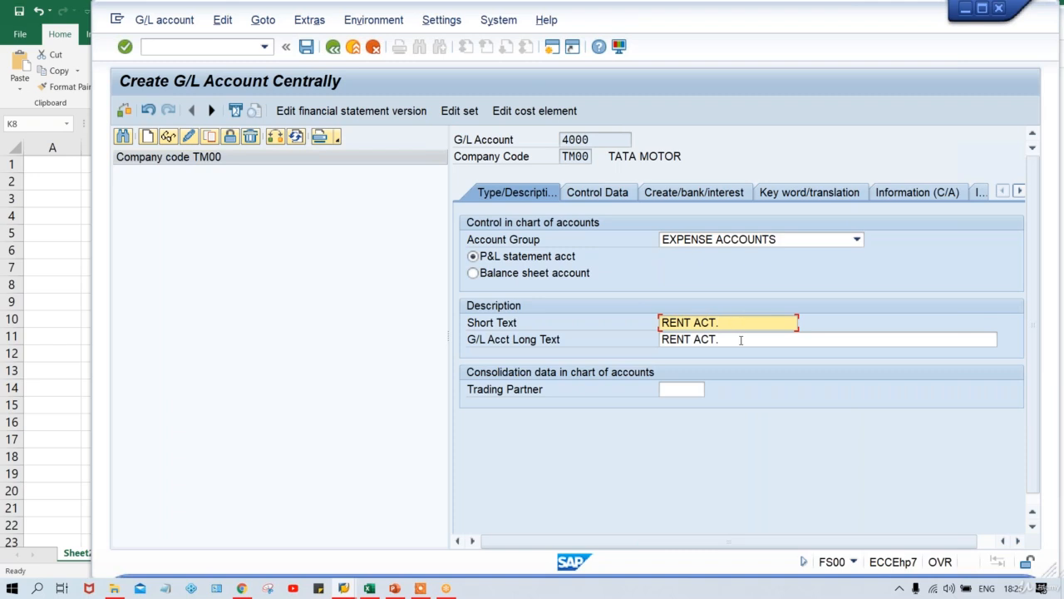
{"action": "left_click", "coordinate": [740, 340]}
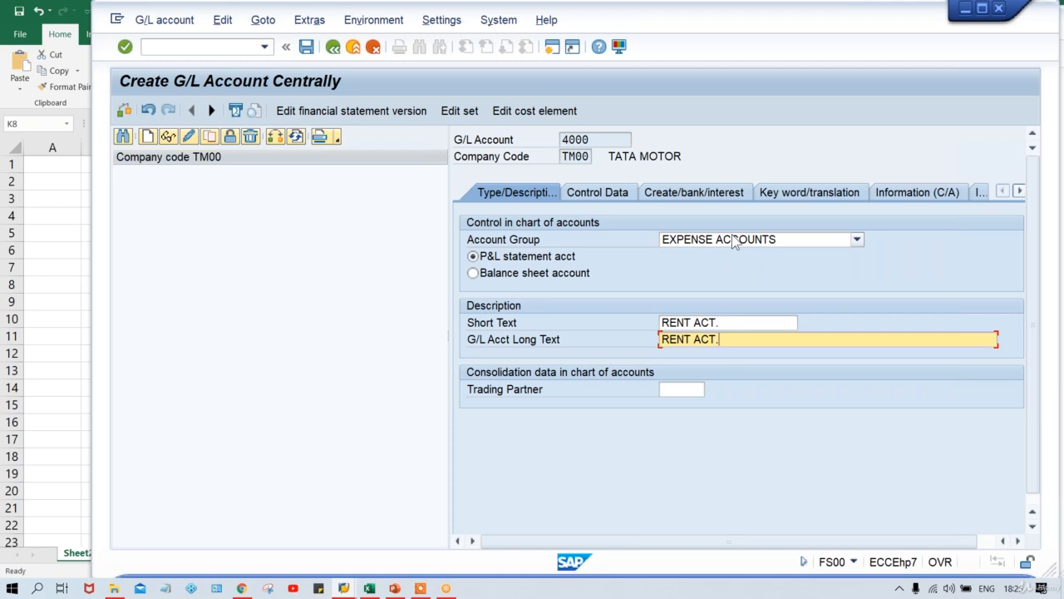
Open the control data of G/L account 4000 and check the account currency against the company code
{"action": "left_click", "coordinate": [589, 196]}
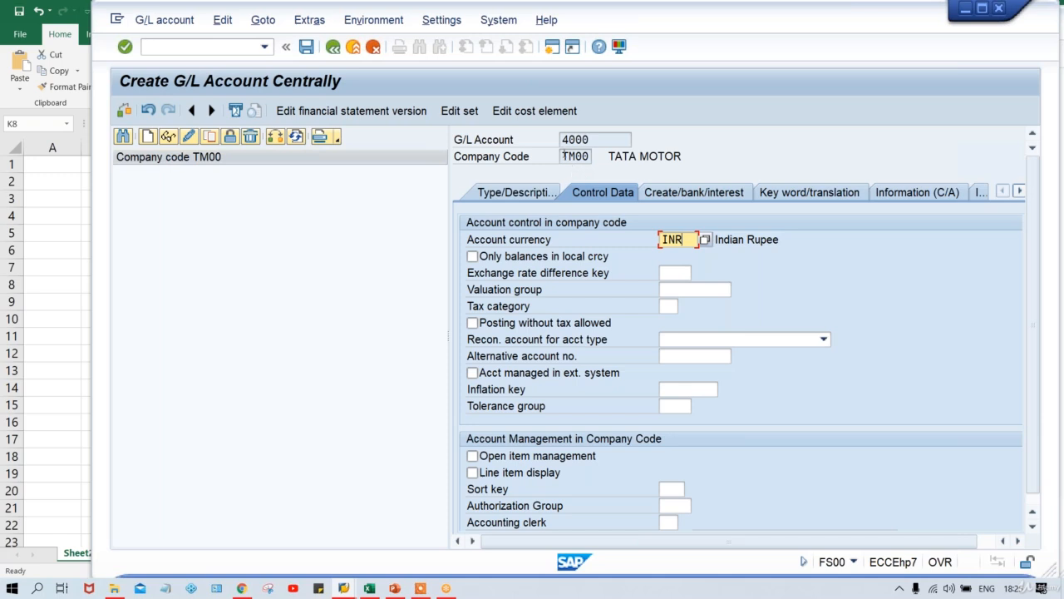
{"action": "left_click", "coordinate": [564, 155]}
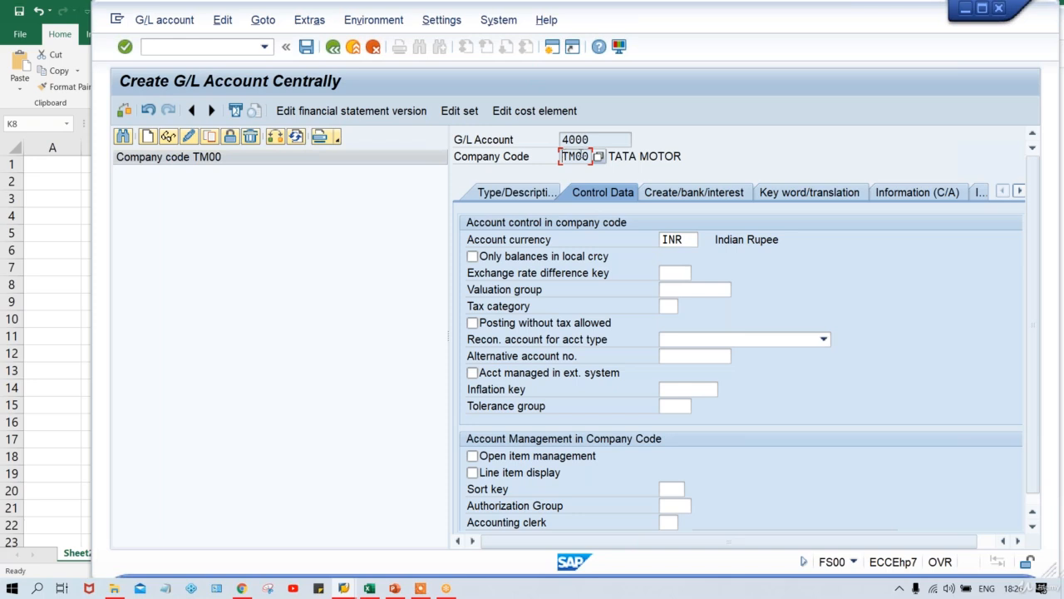
{"action": "left_click", "coordinate": [690, 240]}
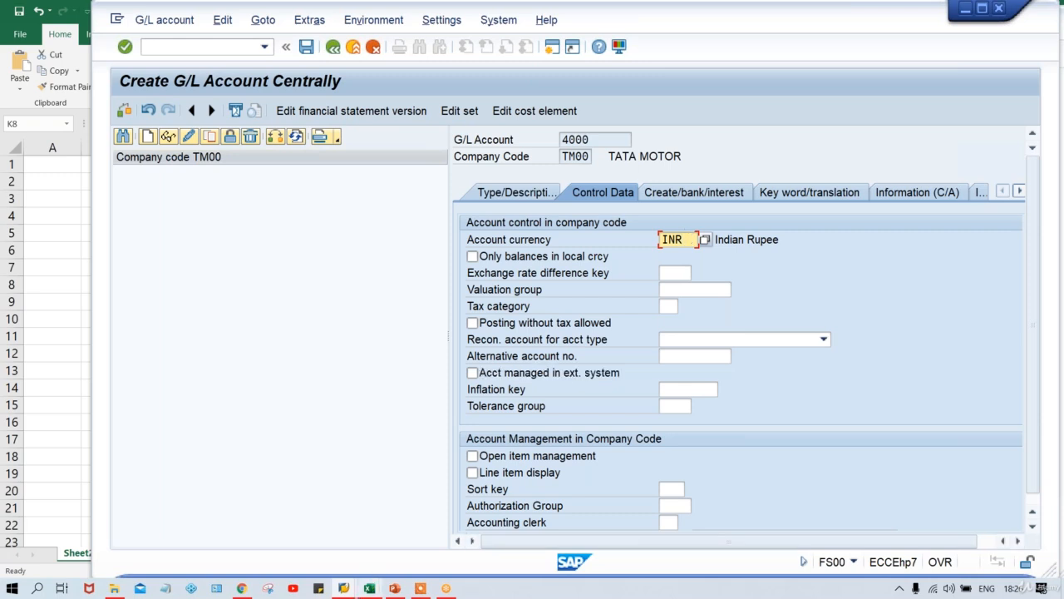
Switch to the Excel workbook and enter INR in cells D9 and D10 of Sheet2
{"action": "key", "text": "alt+Tab"}
{"action": "left_click", "coordinate": [200, 300]}
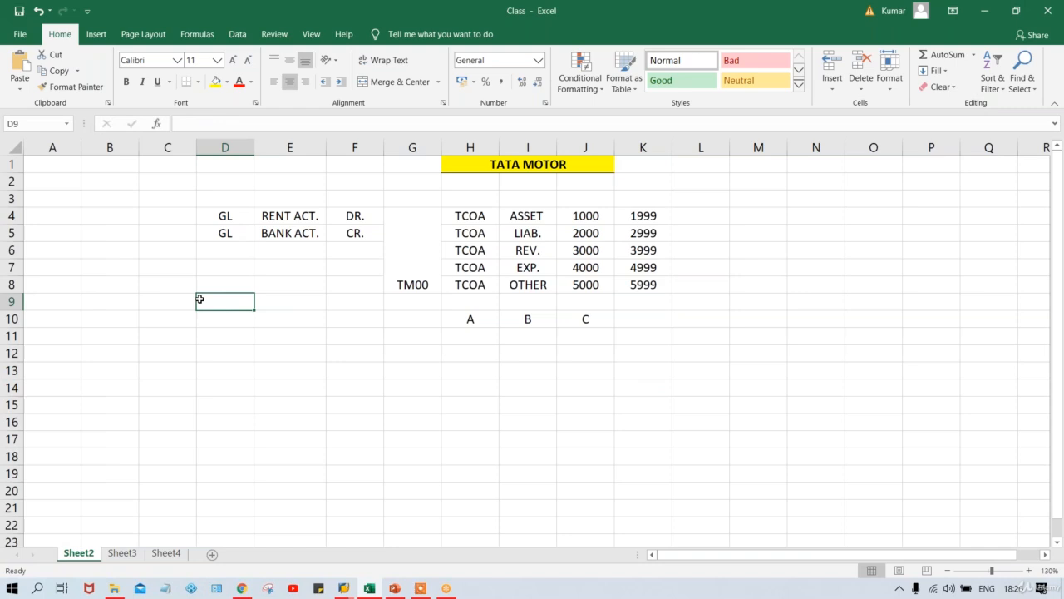
{"action": "left_click", "coordinate": [291, 284]}
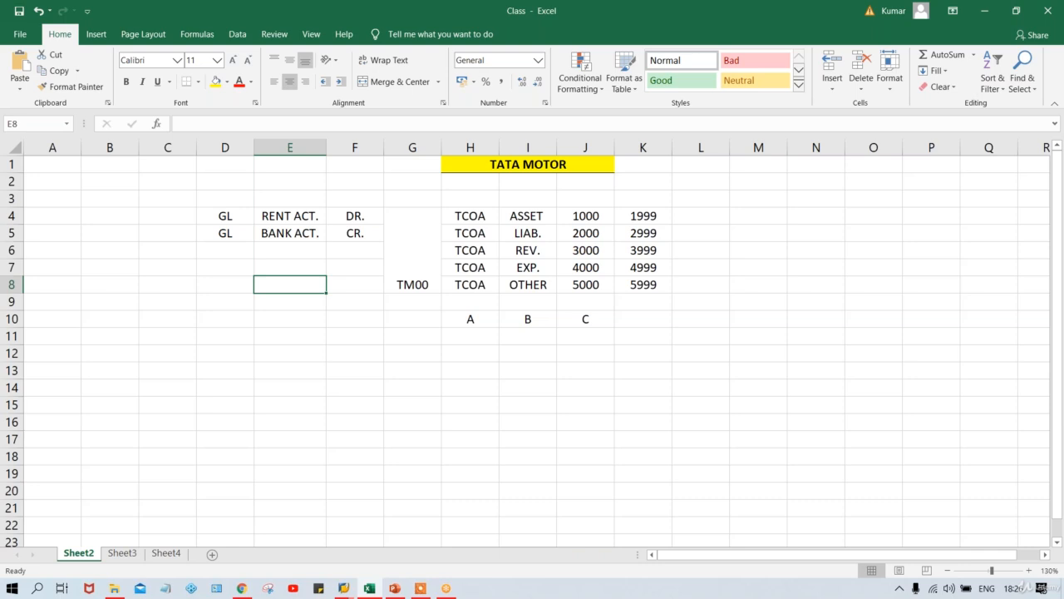
{"action": "left_click", "coordinate": [230, 305]}
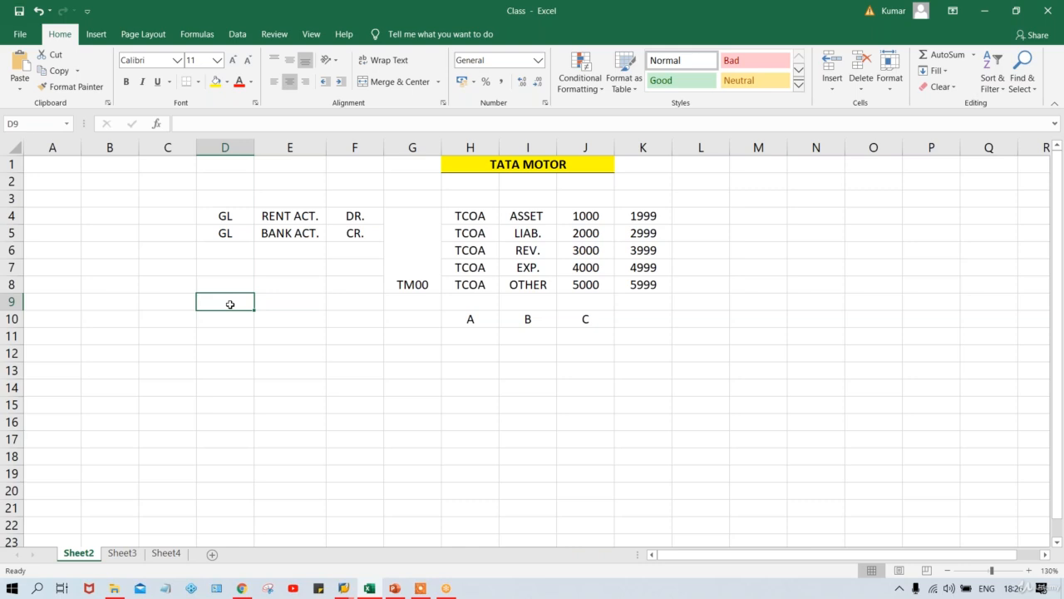
{"action": "type", "text": "INR"}
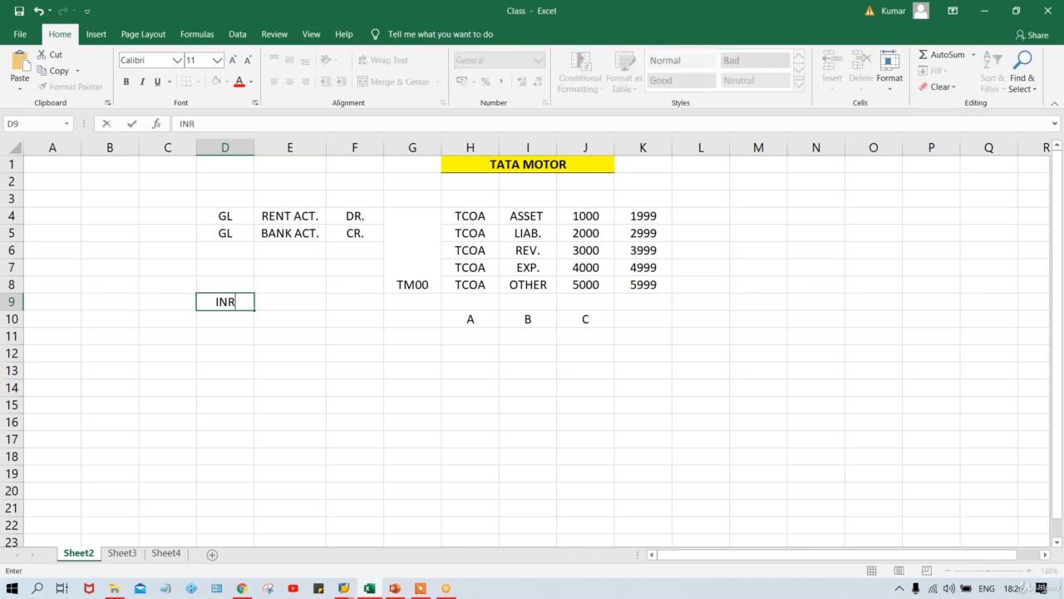
{"action": "key", "text": "Return"}
{"action": "type", "text": "INR"}
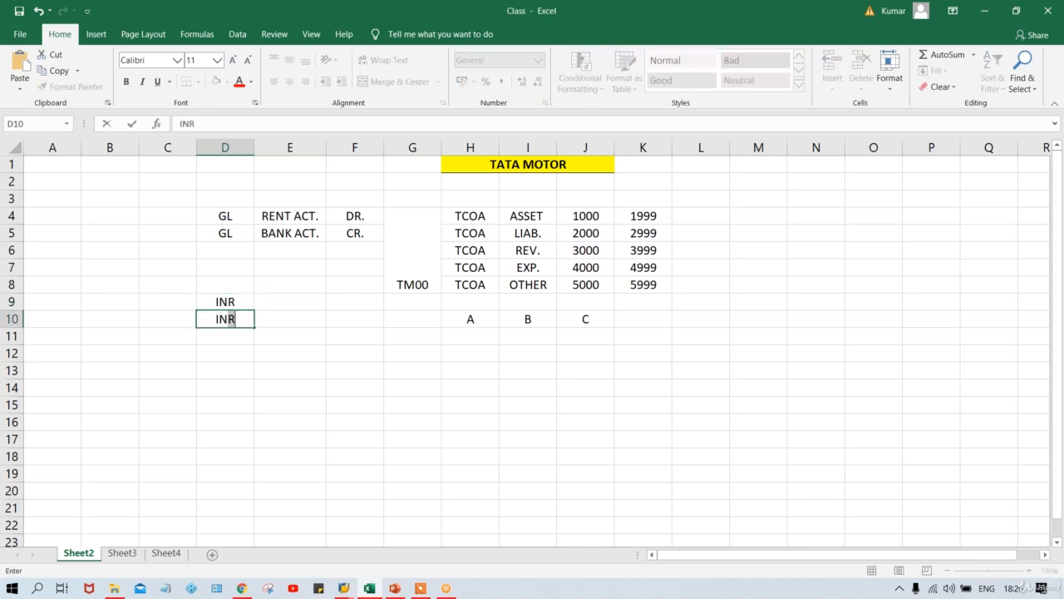
{"action": "key", "text": "Return"}
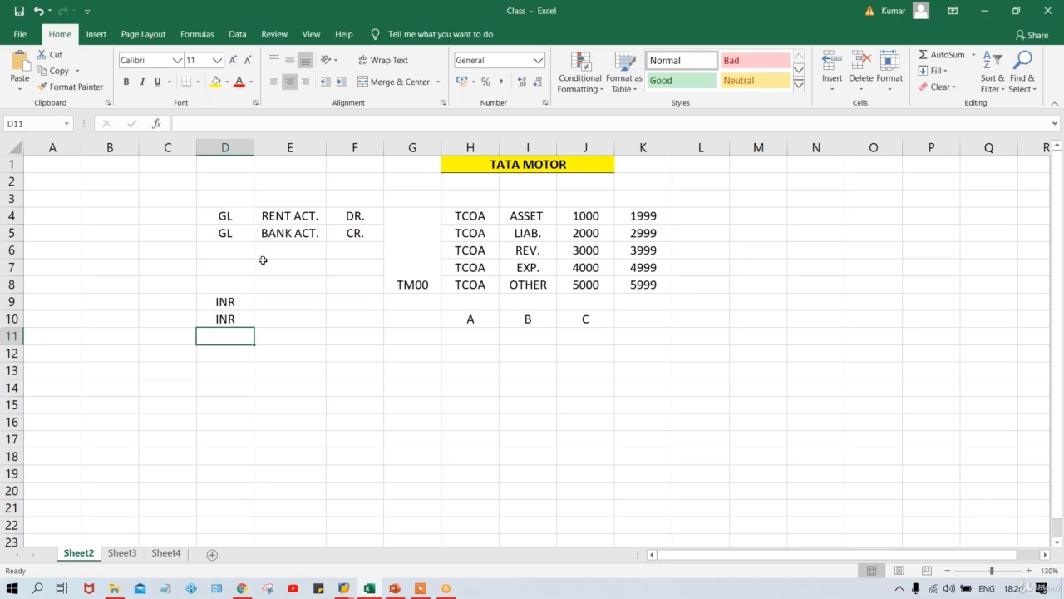
Enter the amounts 1000 in C9 and 2000 in C10, beside the INR entries
{"action": "left_click", "coordinate": [174, 298]}
{"action": "type", "text": "1000"}
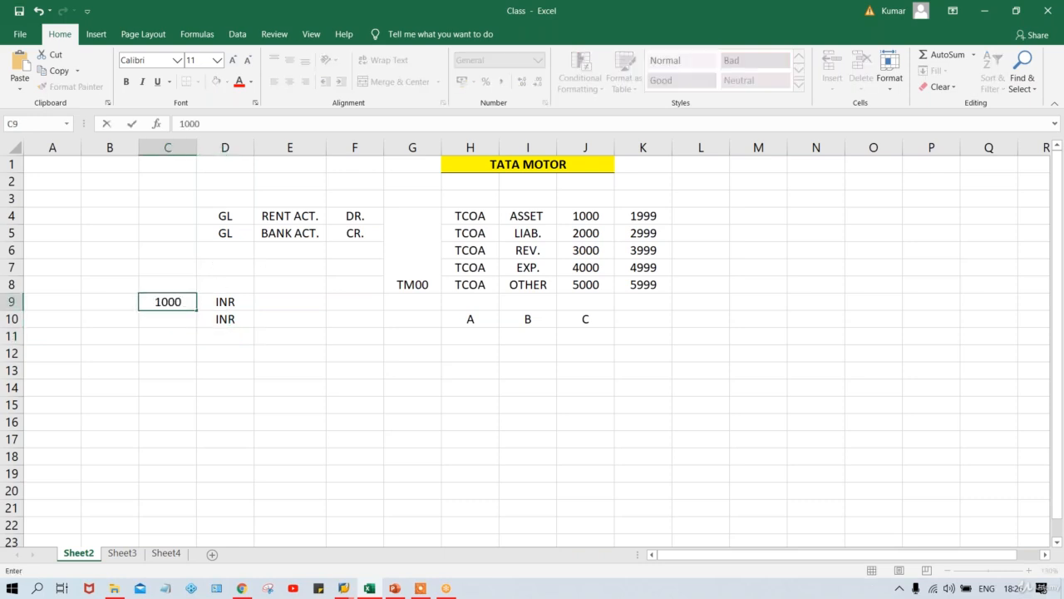
{"action": "key", "text": "Return"}
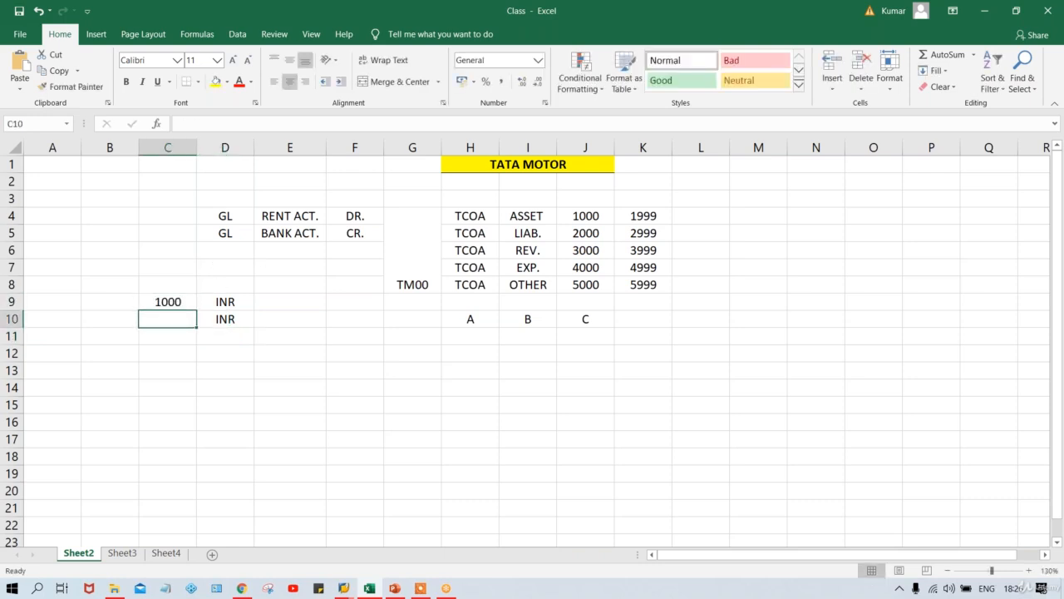
{"action": "type", "text": "2000"}
{"action": "key", "text": "Return"}
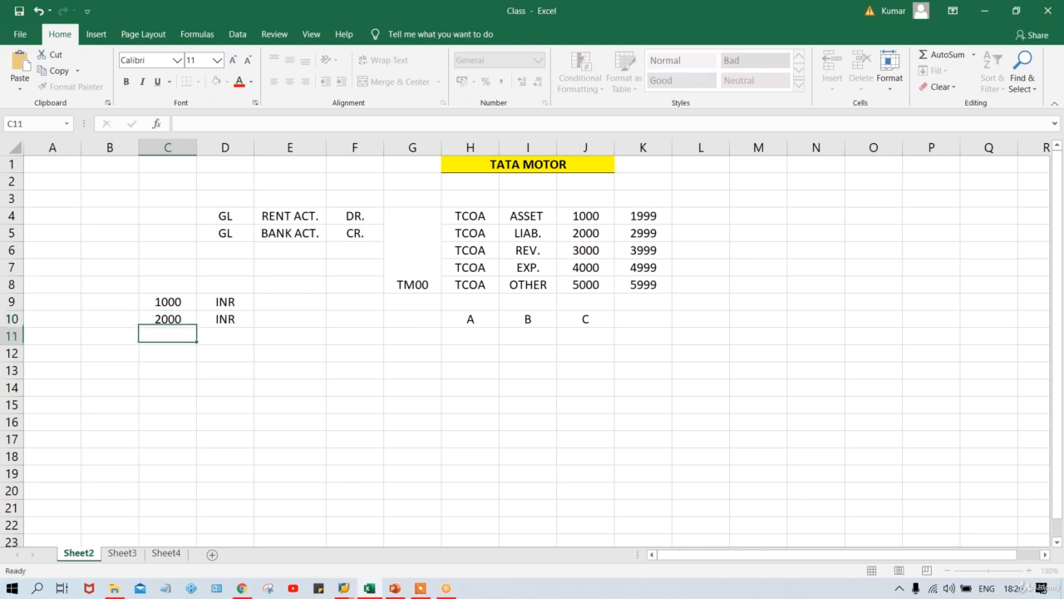
Add a foreign-currency line in row 11 with 500 in C11 and USD in D11
{"action": "type", "text": "500"}
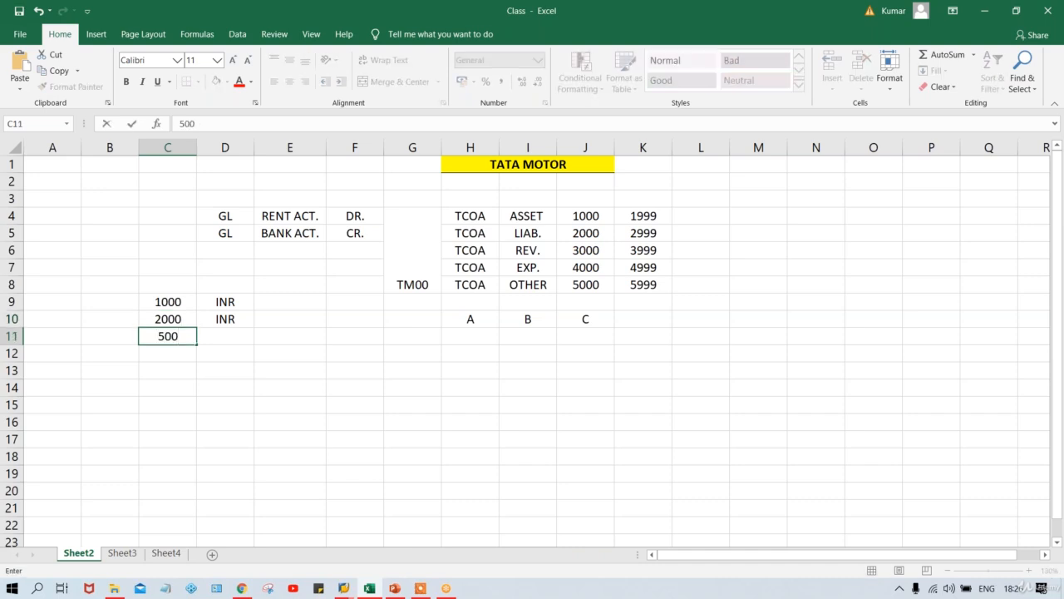
{"action": "key", "text": "Tab"}
{"action": "type", "text": "U"}
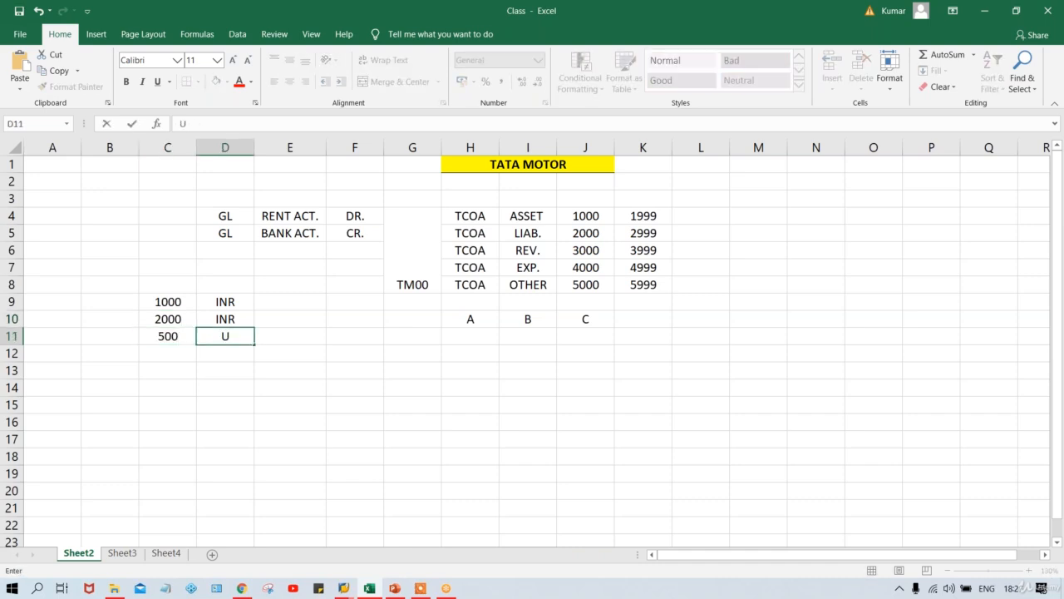
{"action": "type", "text": "SD"}
{"action": "key", "text": "Return"}
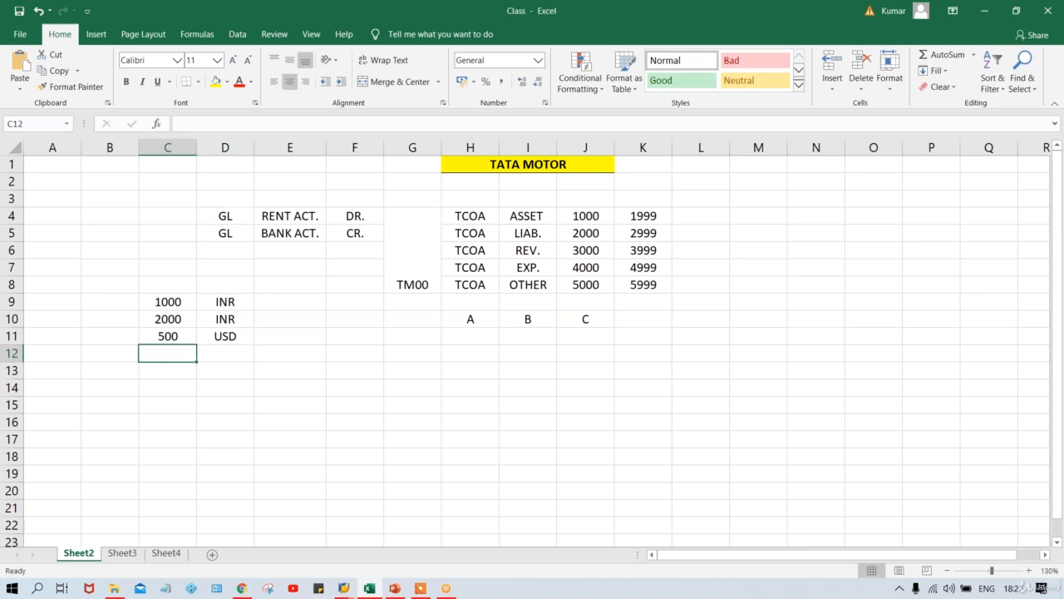
Compare the currencies in D9:D11 and the corresponding amounts in column C
{"action": "left_click", "coordinate": [250, 335]}
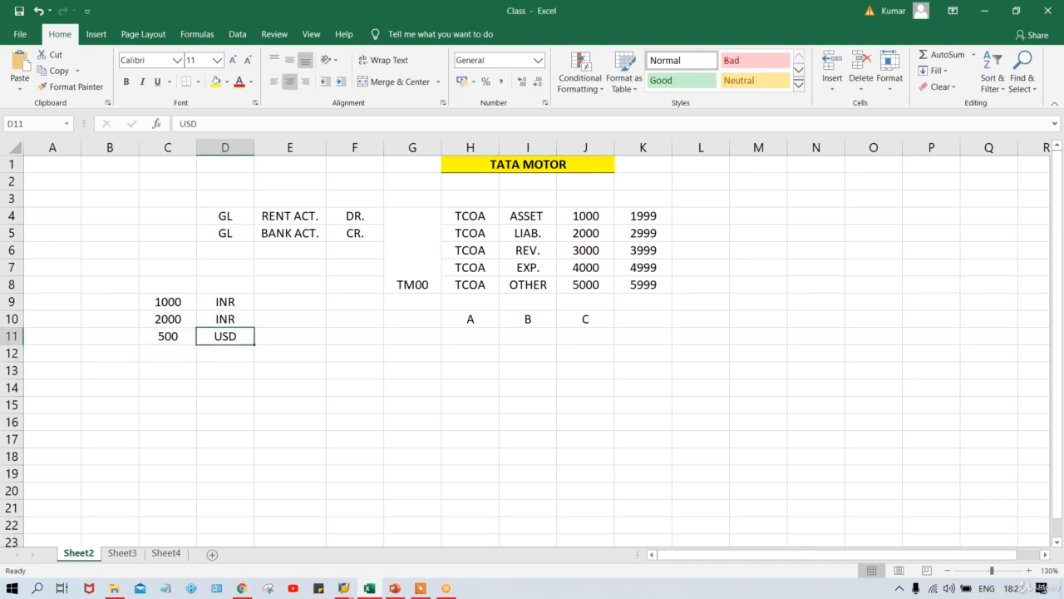
{"action": "left_click", "coordinate": [221, 301]}
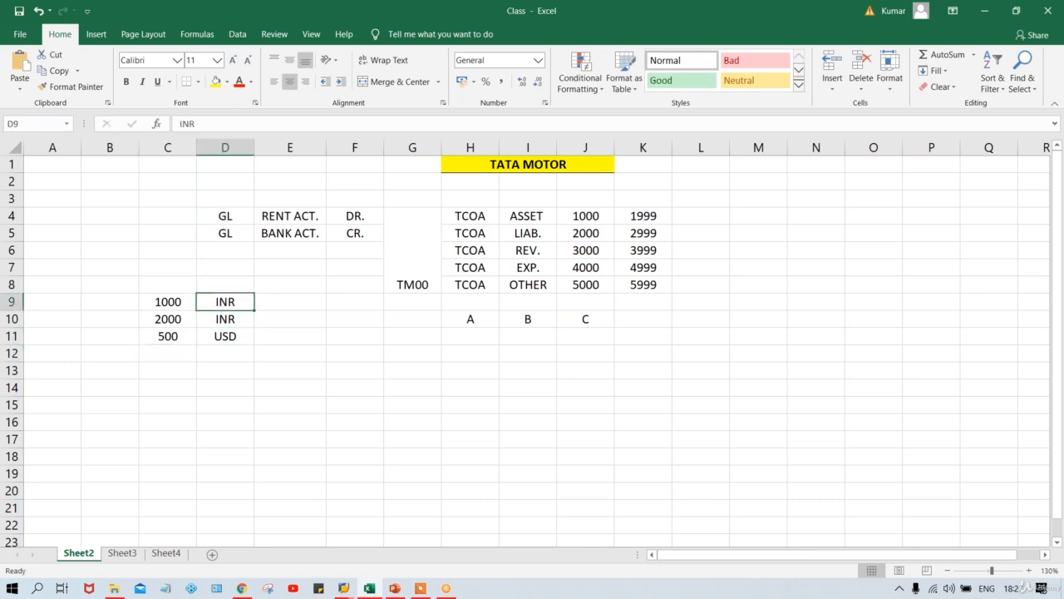
{"action": "left_click", "coordinate": [221, 336]}
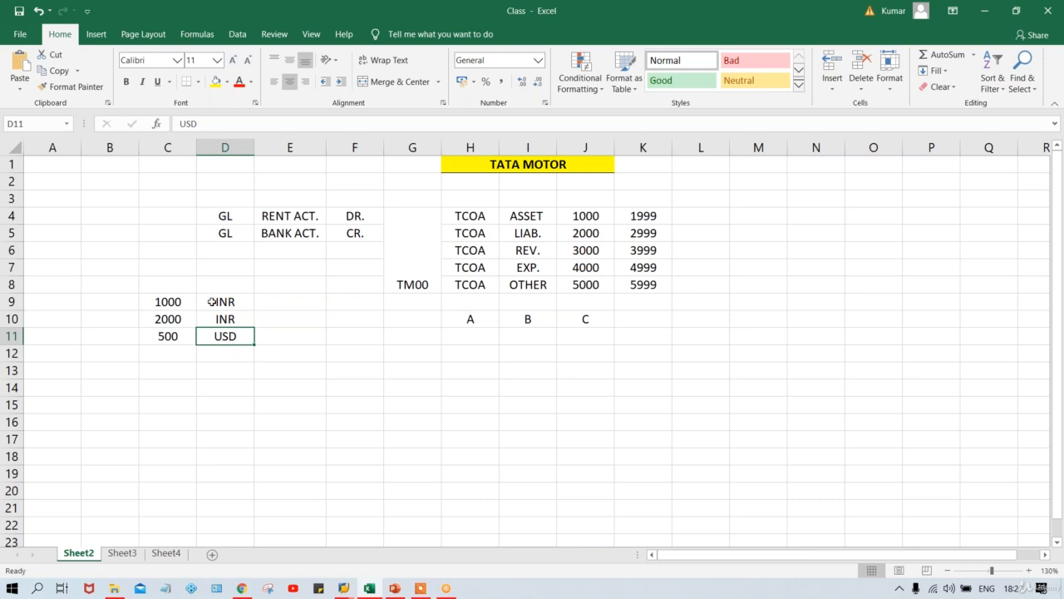
{"action": "left_click", "coordinate": [213, 302]}
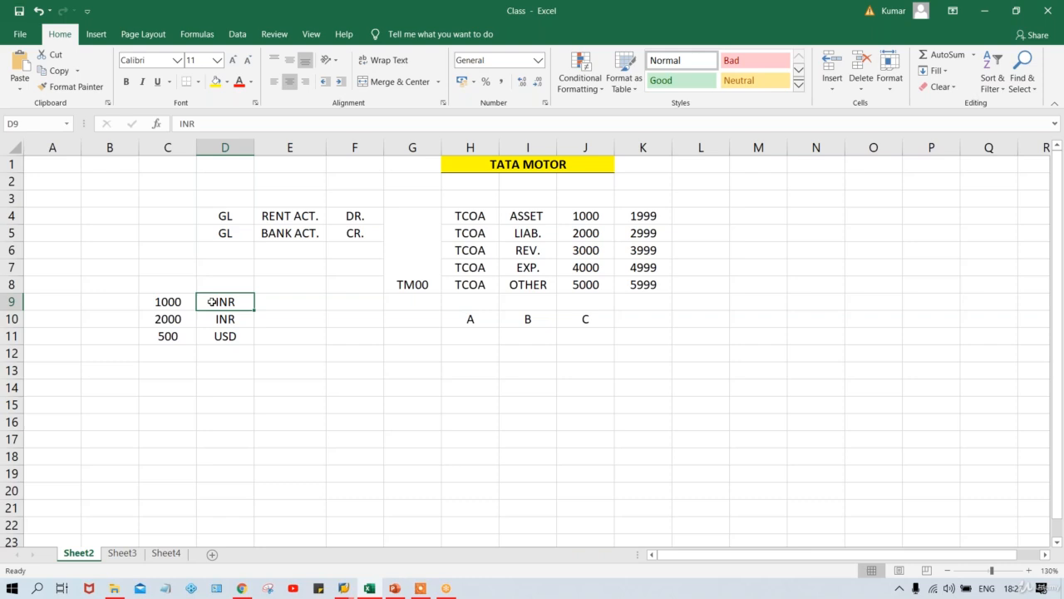
{"action": "left_click", "coordinate": [162, 303]}
{"action": "left_click", "coordinate": [166, 322]}
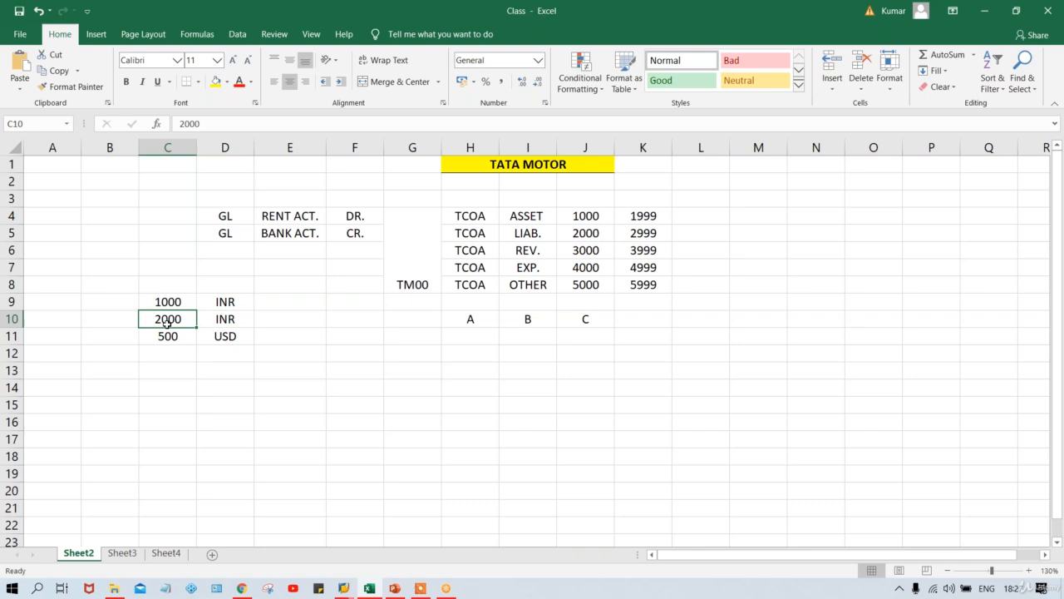
{"action": "left_click", "coordinate": [162, 368]}
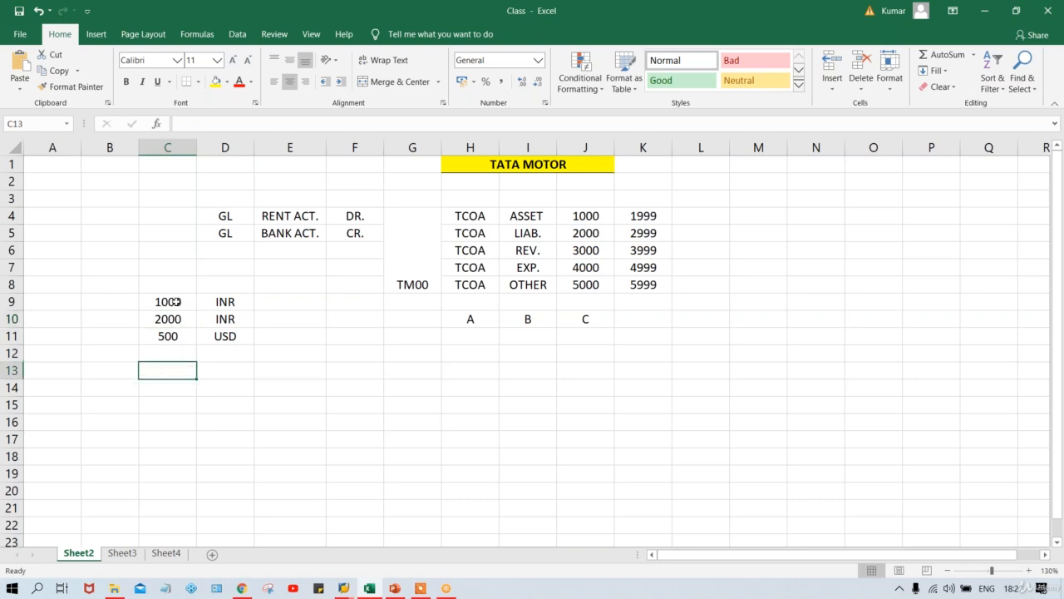
Check the sum of the amounts in C9:C11 and enter 3500 as the total in C13
{"action": "left_click_drag", "start_coordinate": [175, 302], "coordinate": [175, 336]}
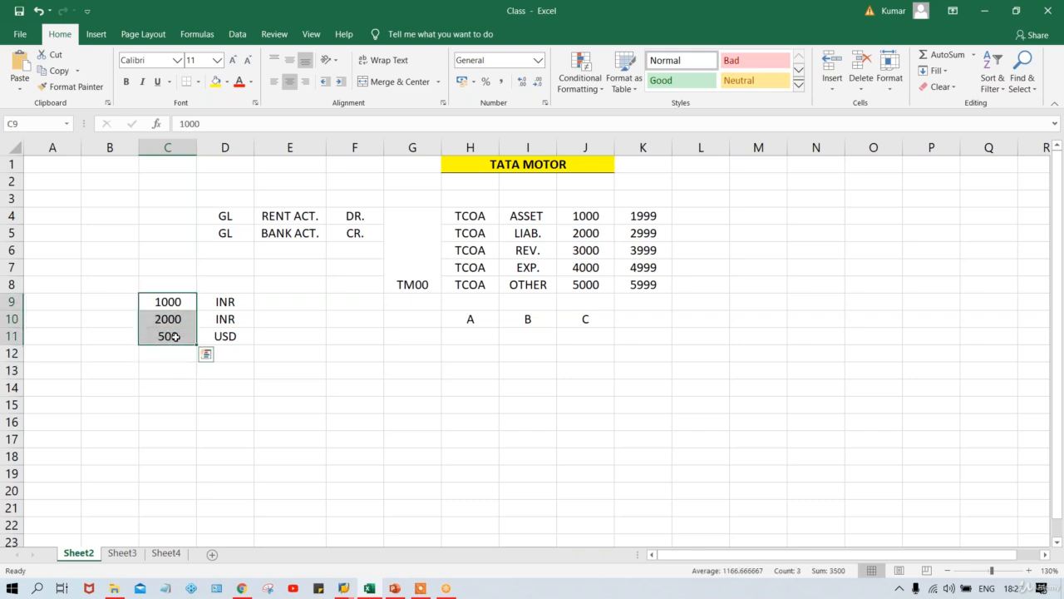
{"action": "left_click", "coordinate": [173, 367]}
{"action": "type", "text": "3500"}
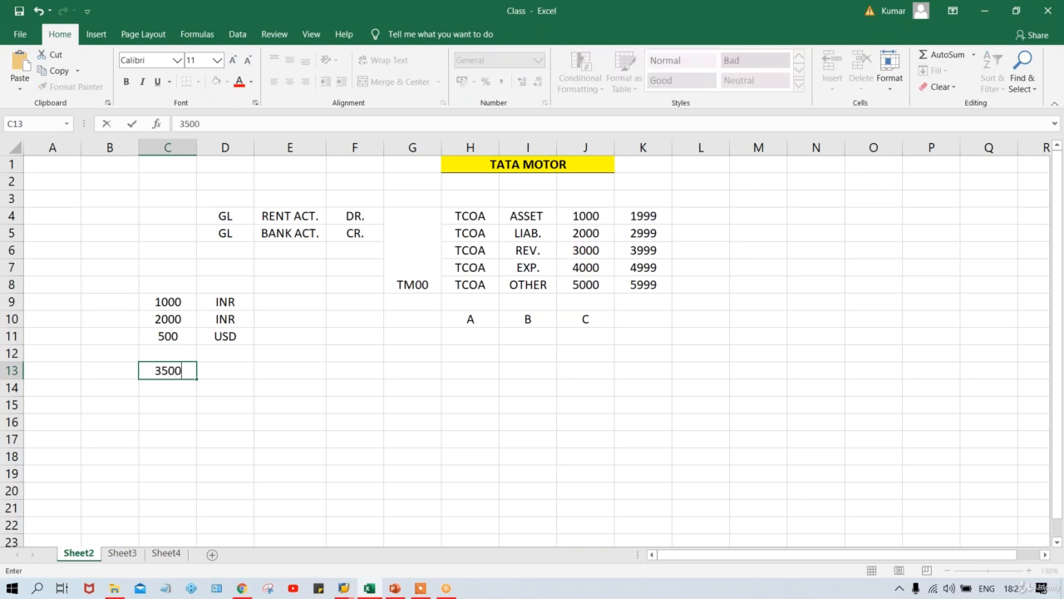
{"action": "key", "text": "Return"}
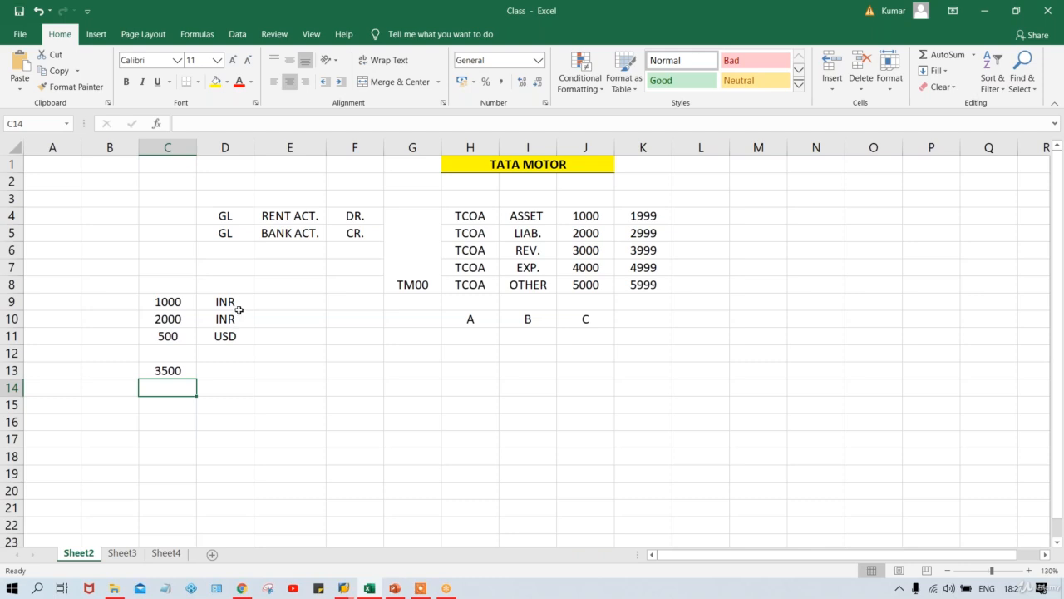
{"action": "left_click", "coordinate": [231, 285]}
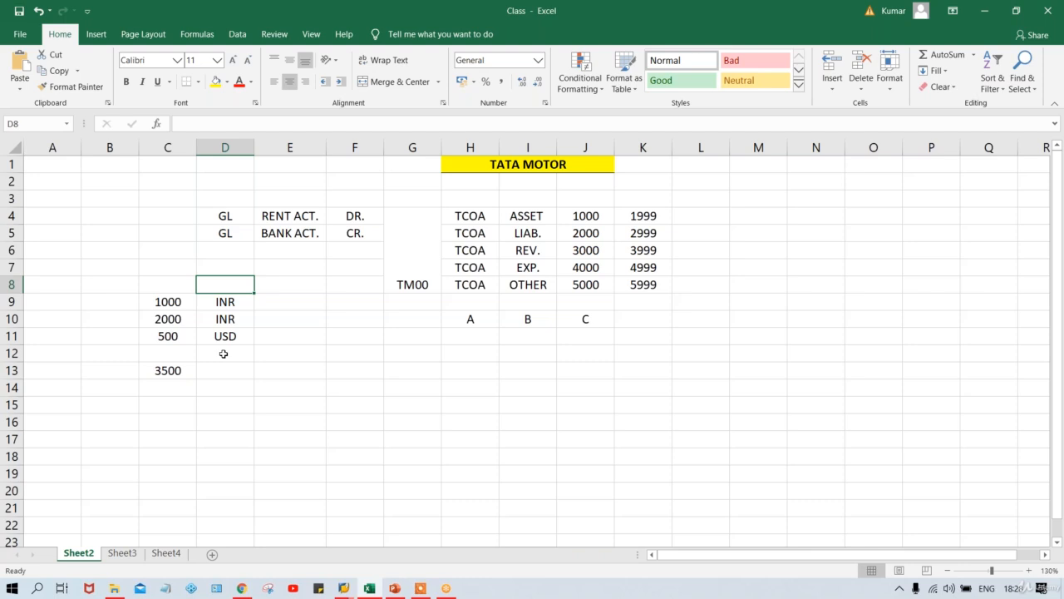
Switch to SAP and enable Only balances in local crcy for G/L account 4000
{"action": "left_click", "coordinate": [160, 371]}
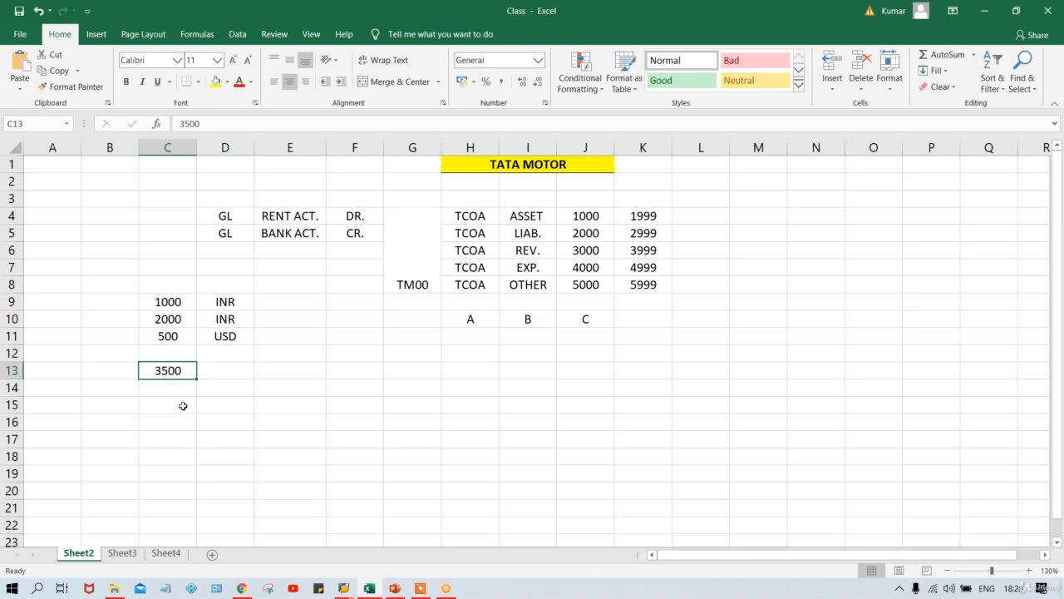
{"action": "left_click", "coordinate": [159, 336]}
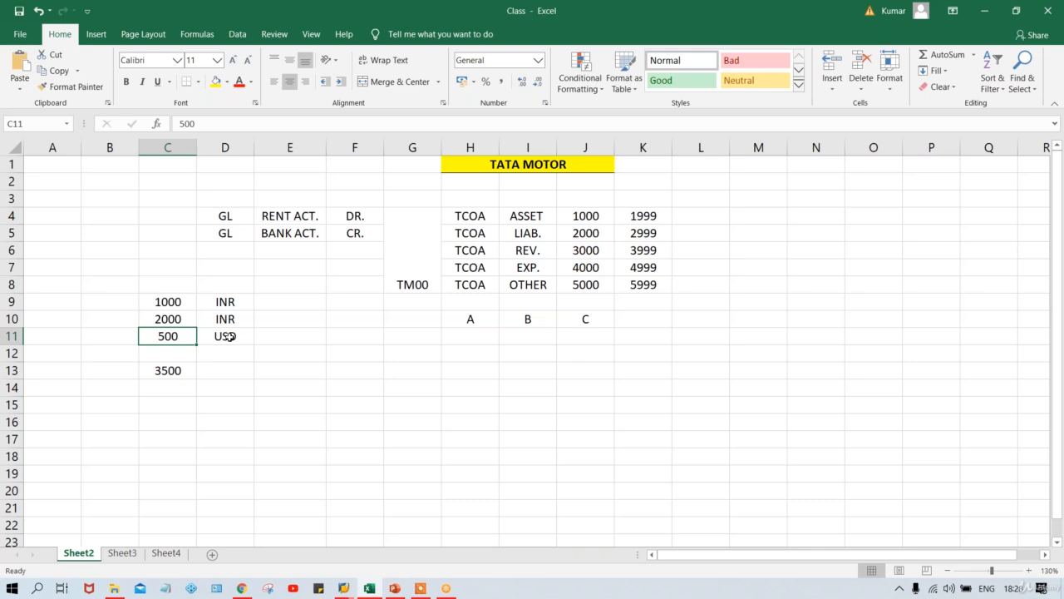
{"action": "key", "text": "alt+Tab"}
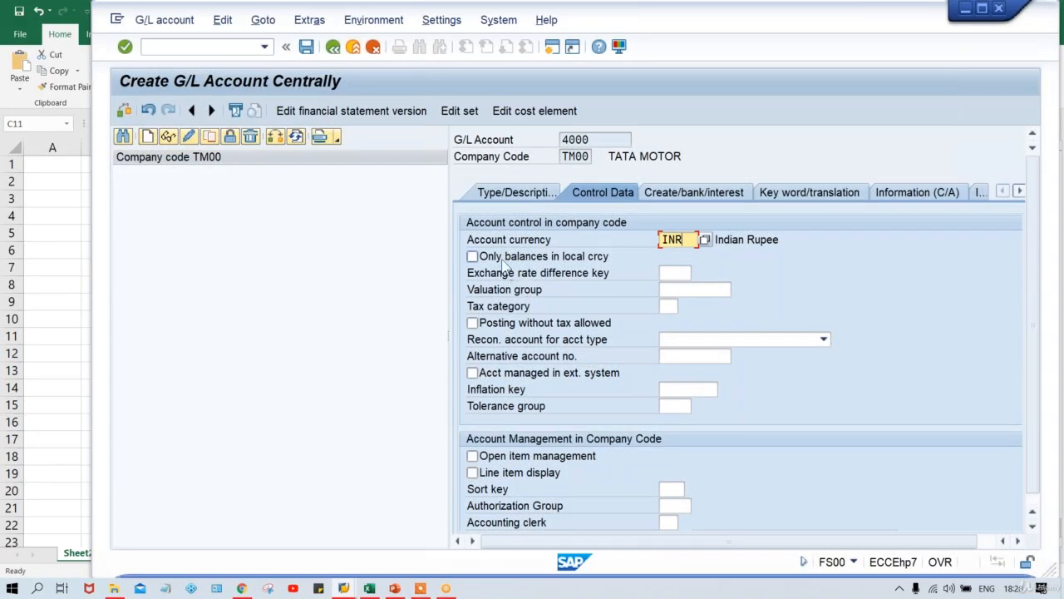
{"action": "left_click", "coordinate": [502, 261]}
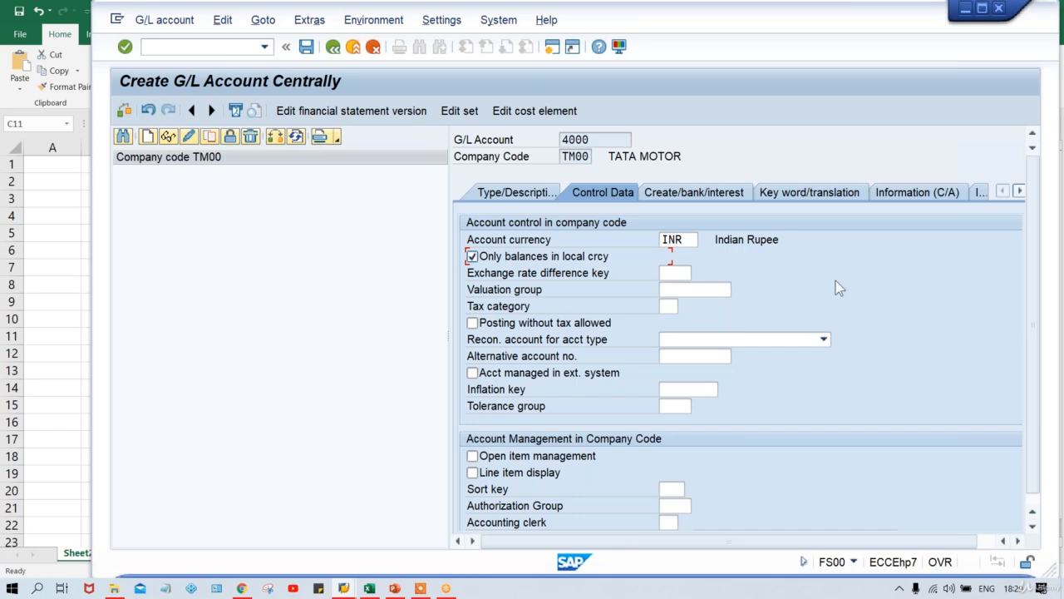
View the reconciliation account types, leave that field blank, and enable Line item display for the account
{"action": "left_click", "coordinate": [677, 341]}
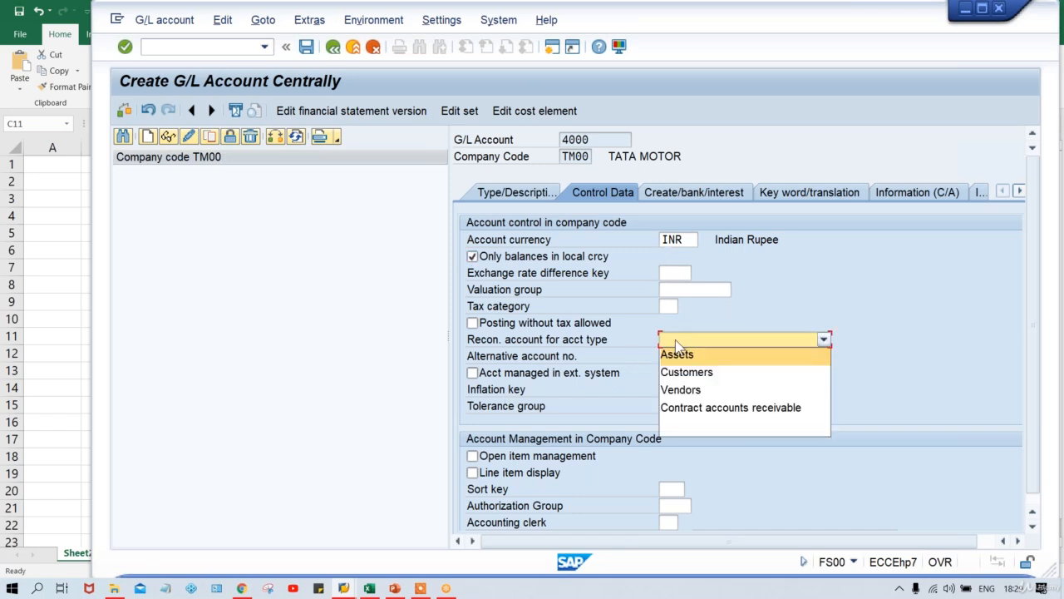
{"action": "left_click", "coordinate": [896, 331]}
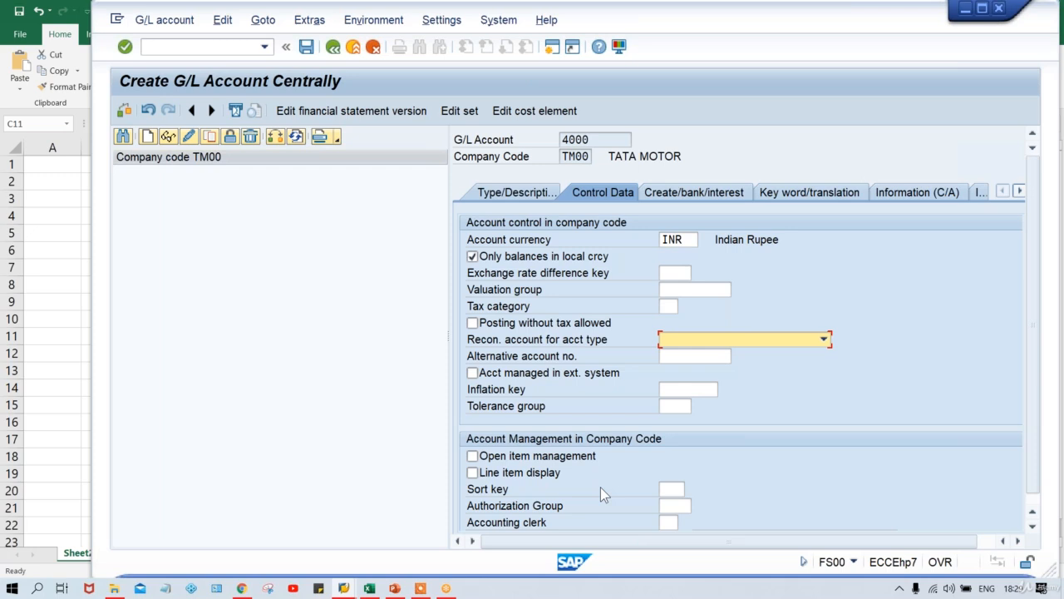
{"action": "left_click", "coordinate": [536, 474]}
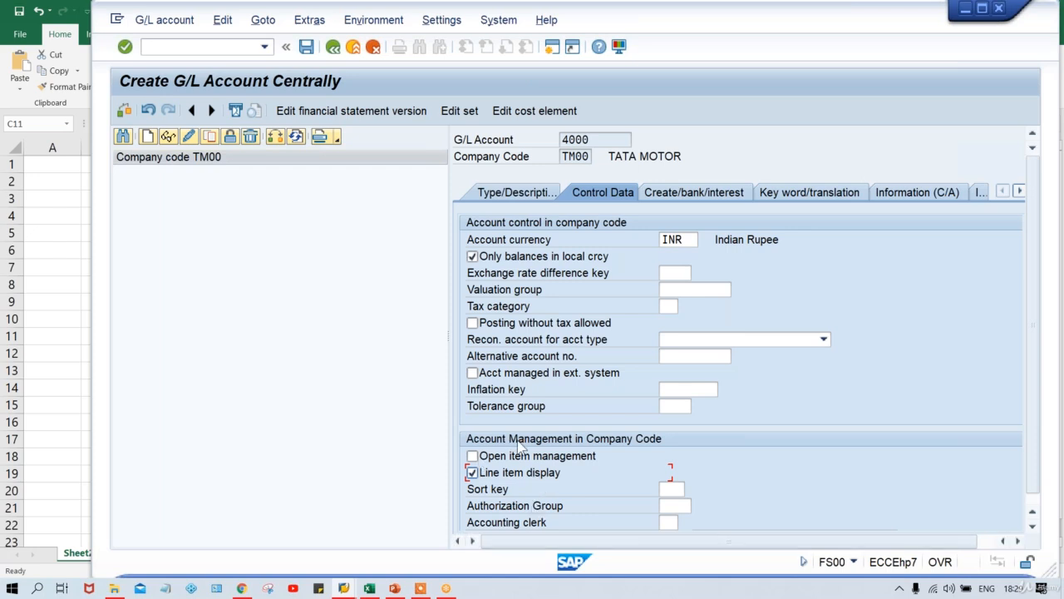
Switch to Excel and enter the heading RENT ACT in G12 on Sheet2
{"action": "left_click", "coordinate": [369, 588]}
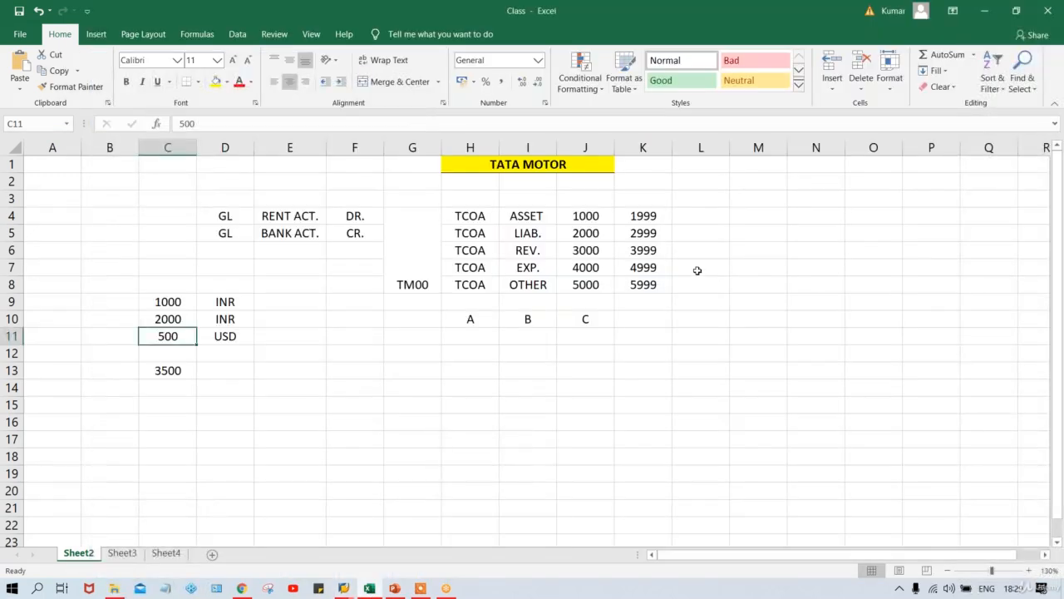
{"action": "left_click", "coordinate": [404, 326]}
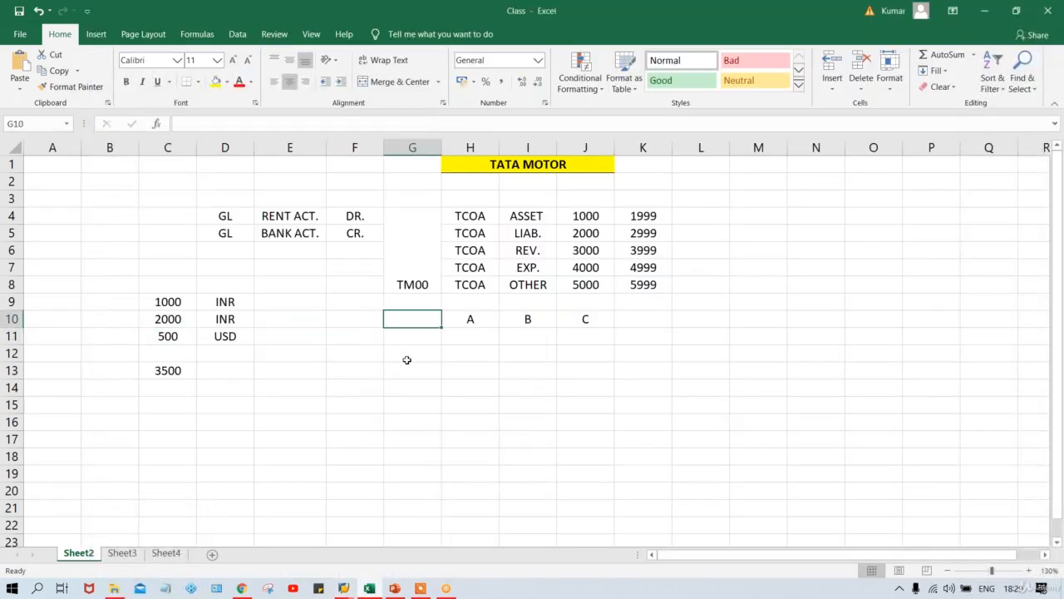
{"action": "left_click", "coordinate": [406, 358]}
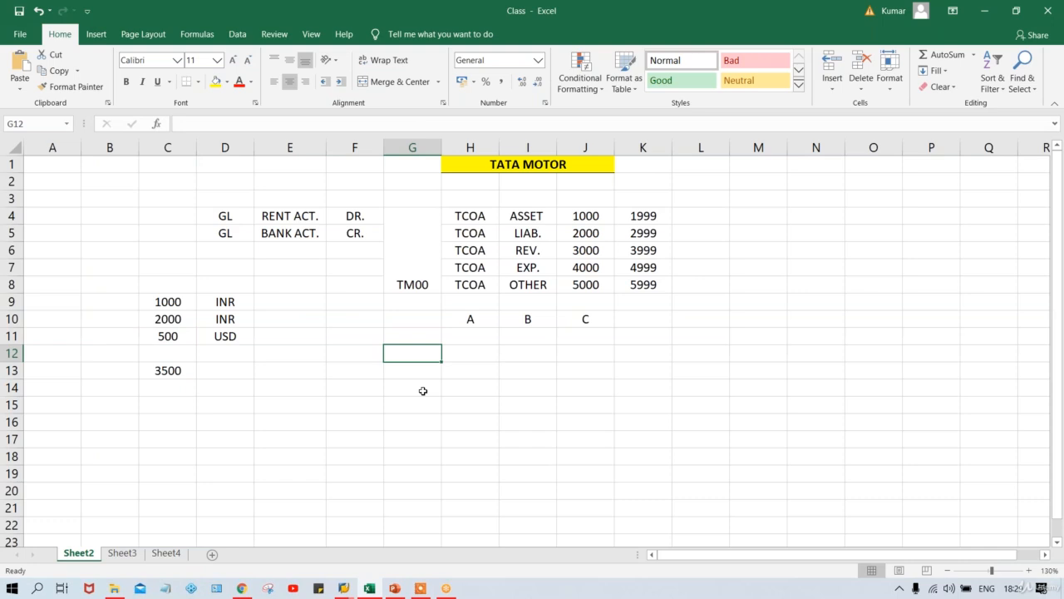
{"action": "type", "text": "RENT"}
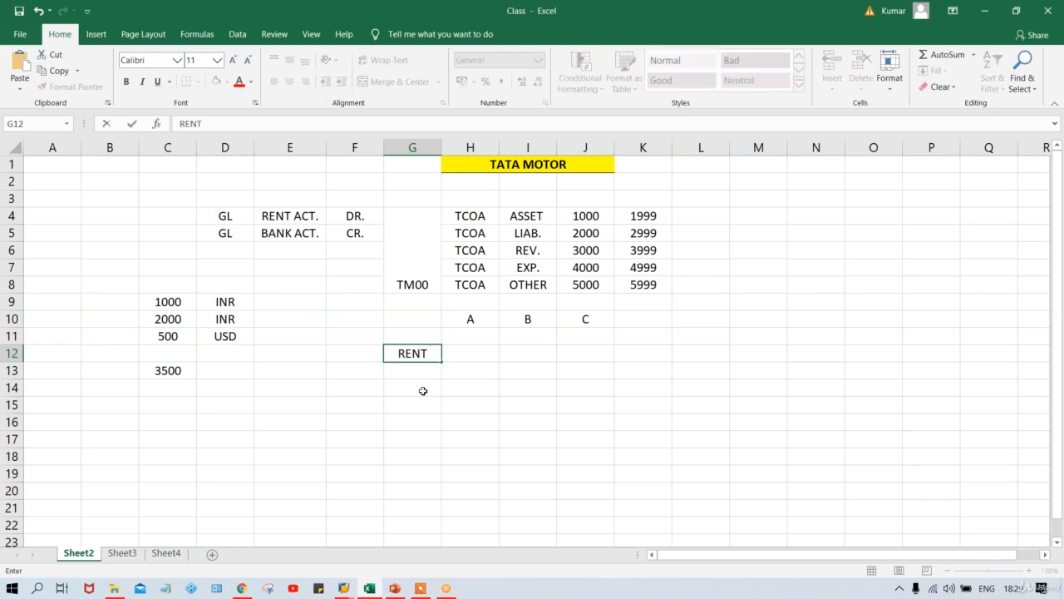
{"action": "type", "text": " ACT"}
{"action": "key", "text": "Return"}
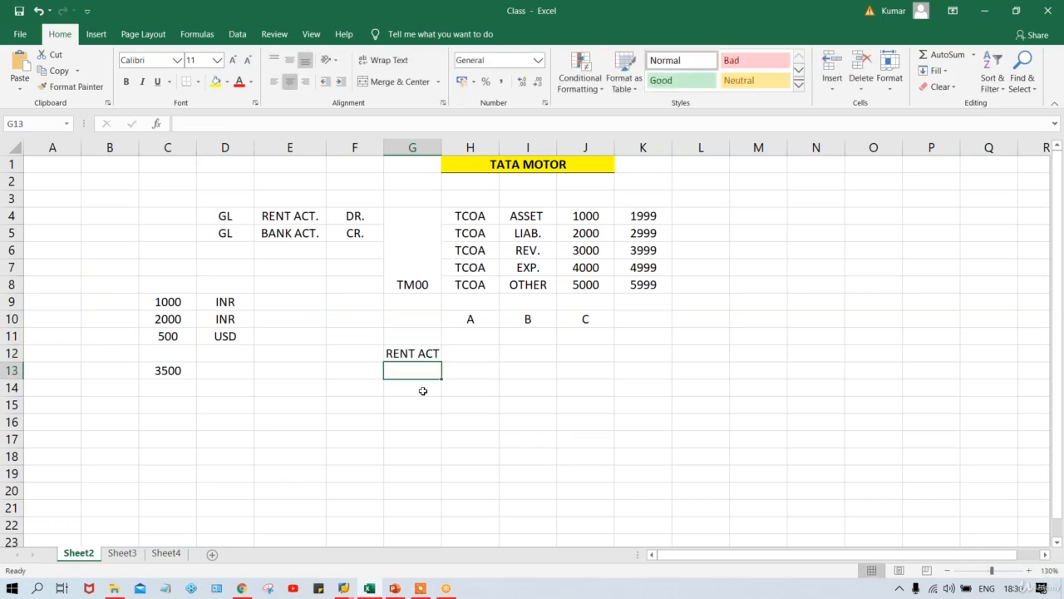
Enter the rent amounts 1000, 4000, 5000, 3000, 2000, 1500 and 6000 in G13:G19 under the heading
{"action": "type", "text": "1000"}
{"action": "key", "text": "Return"}
{"action": "type", "text": "4000"}
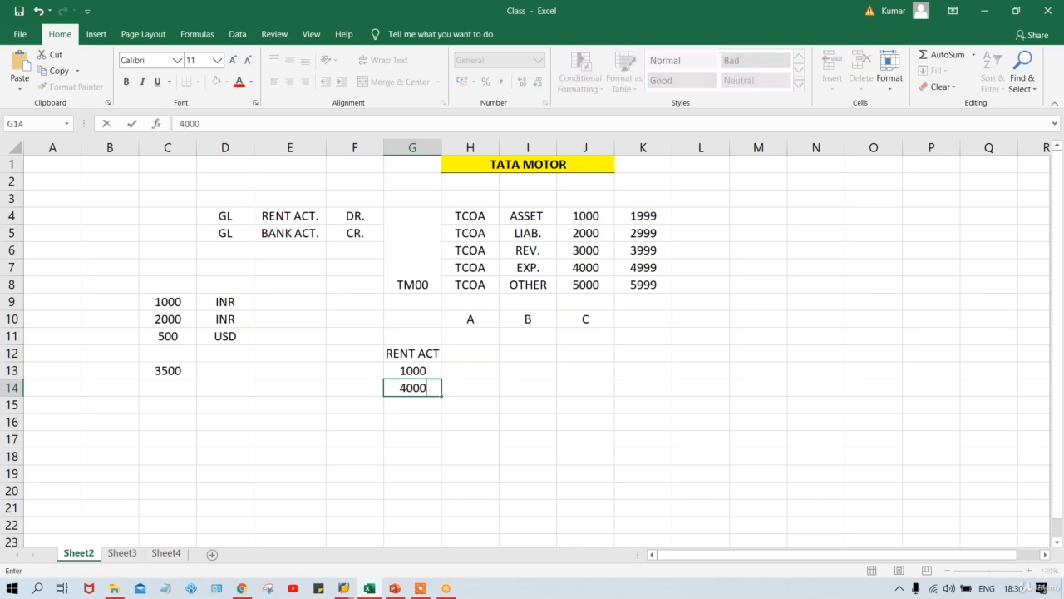
{"action": "key", "text": "Return"}
{"action": "type", "text": "5000"}
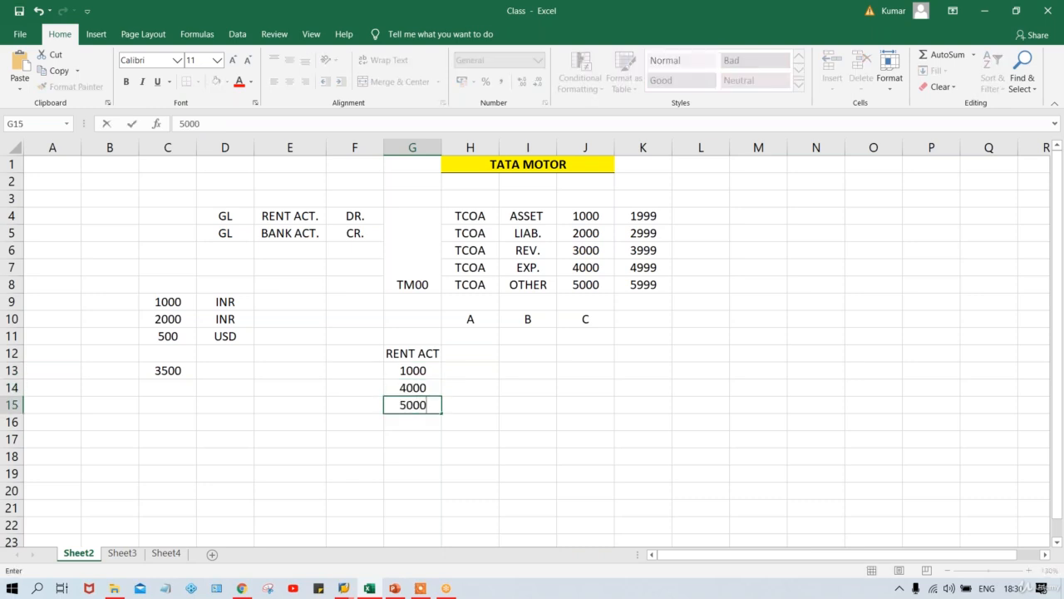
{"action": "key", "text": "Return"}
{"action": "type", "text": "3000"}
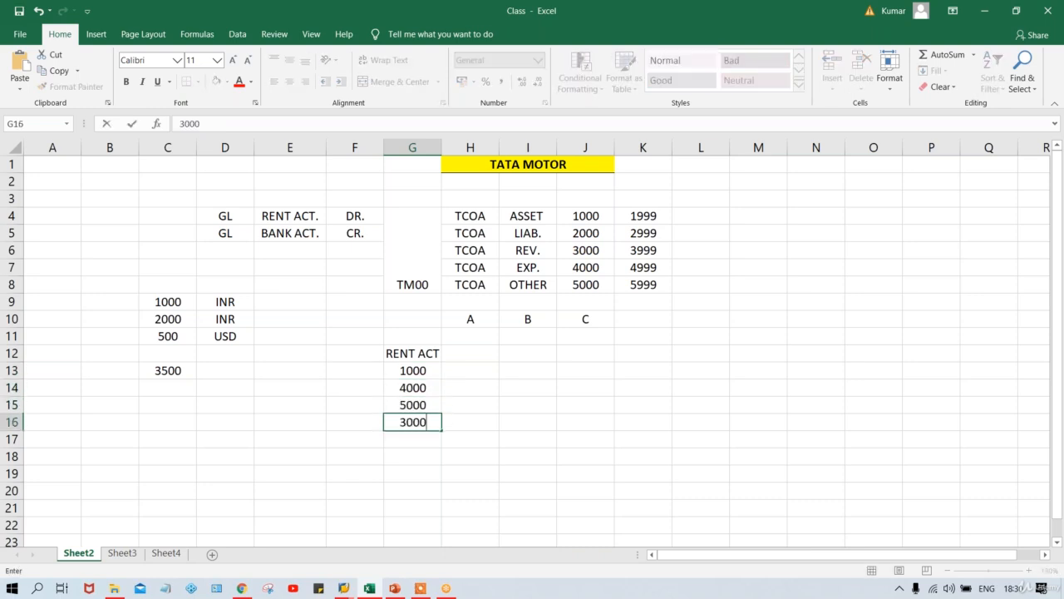
{"action": "key", "text": "Return"}
{"action": "type", "text": "2000"}
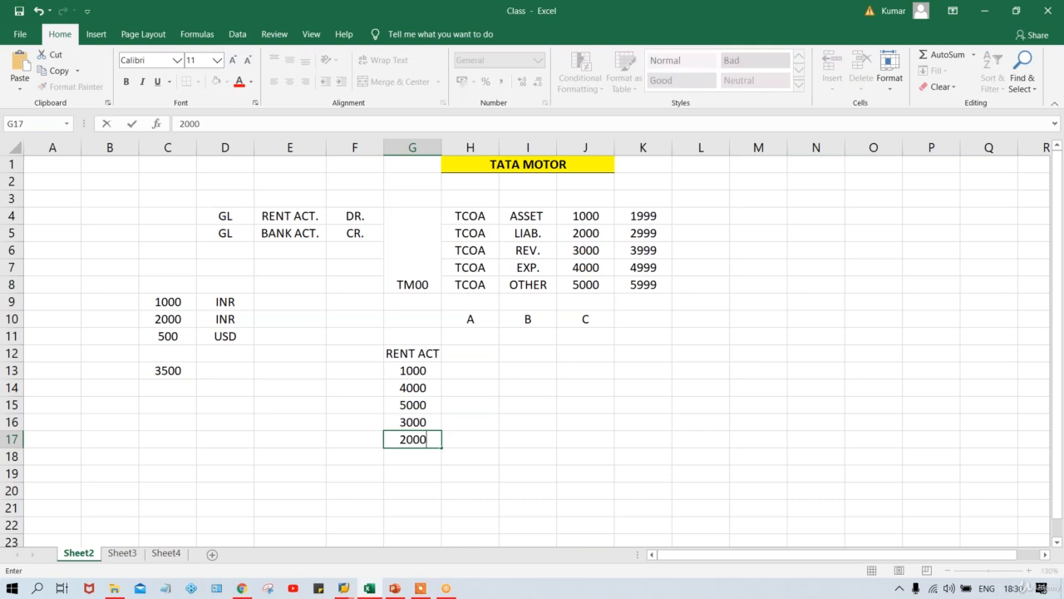
{"action": "key", "text": "Return"}
{"action": "type", "text": "1500"}
{"action": "key", "text": "Return"}
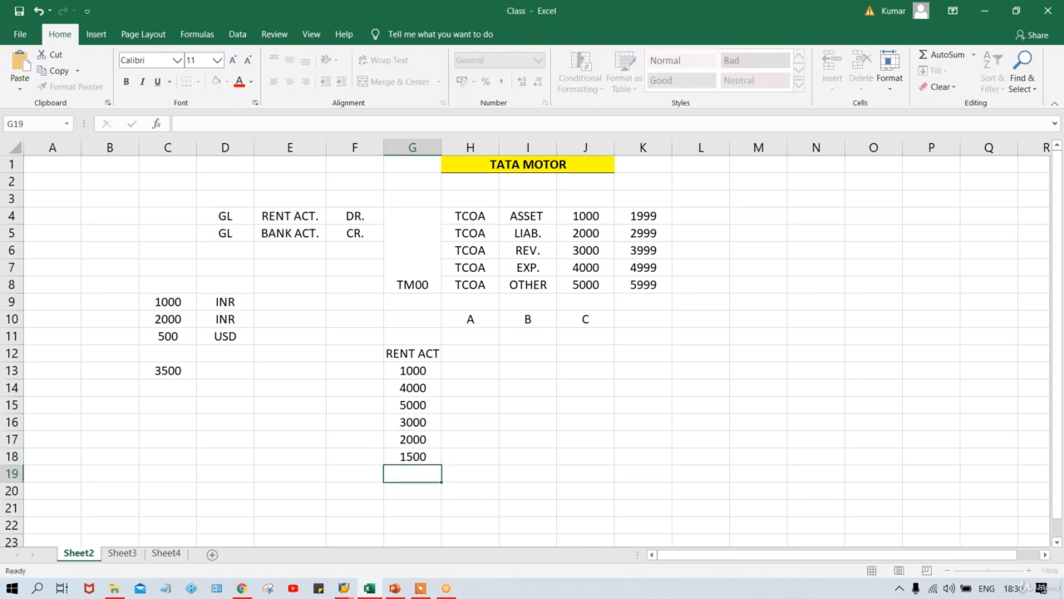
{"action": "type", "text": "6000"}
{"action": "key", "text": "Return"}
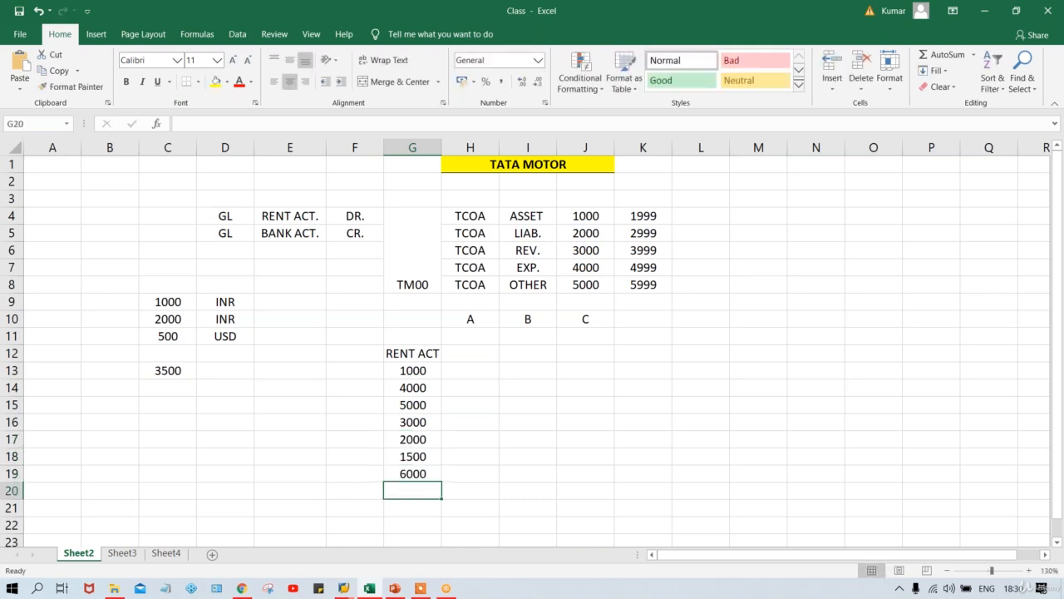
Check the sum of the rent amounts in G13:G19 and enter 22500 as the total in G20
{"action": "left_click", "coordinate": [408, 372]}
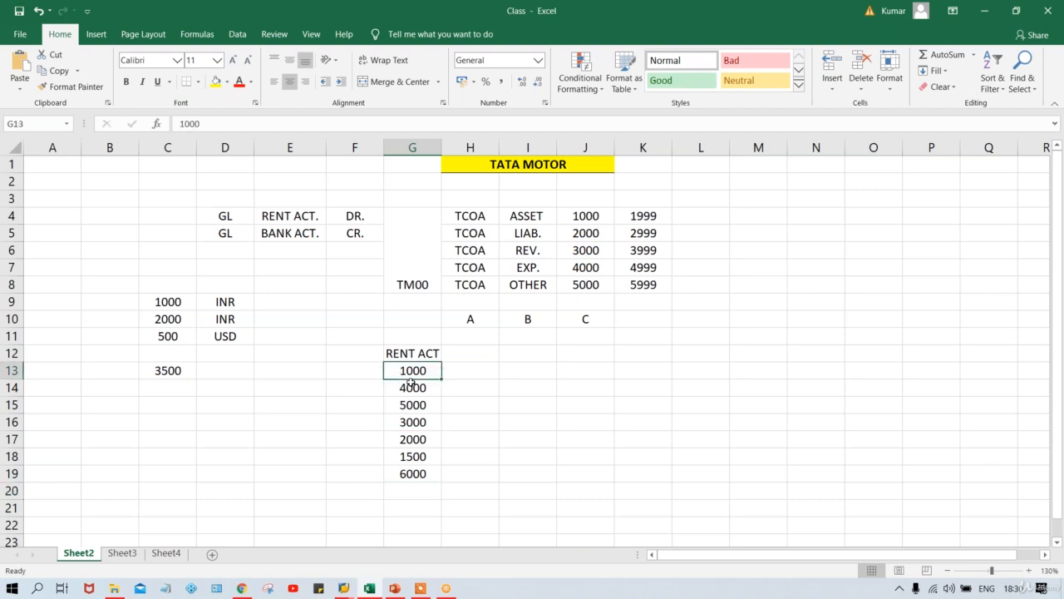
{"action": "left_click", "coordinate": [411, 383]}
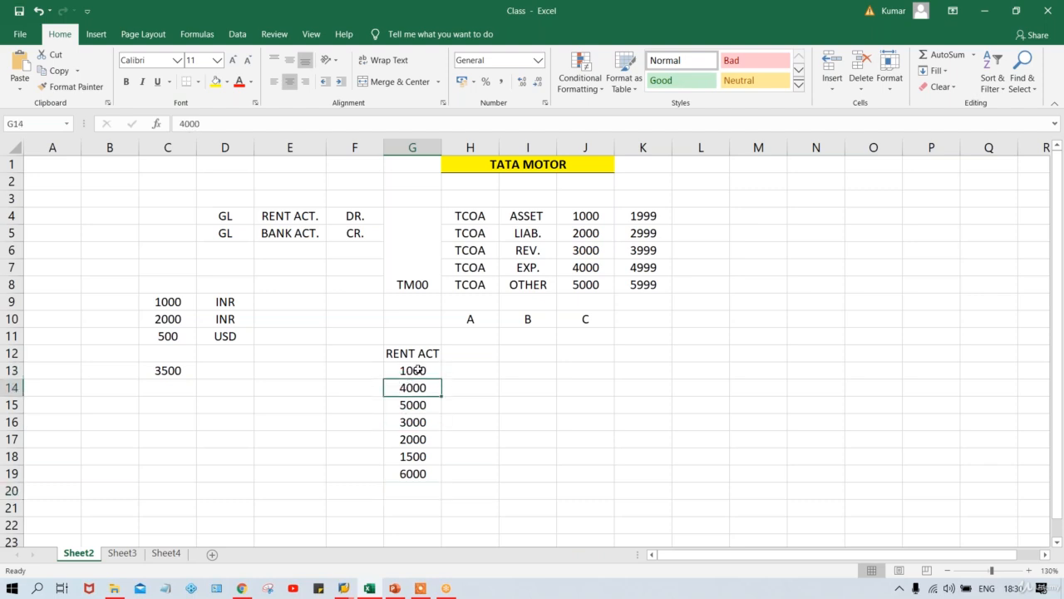
{"action": "left_click_drag", "start_coordinate": [413, 368], "coordinate": [429, 475]}
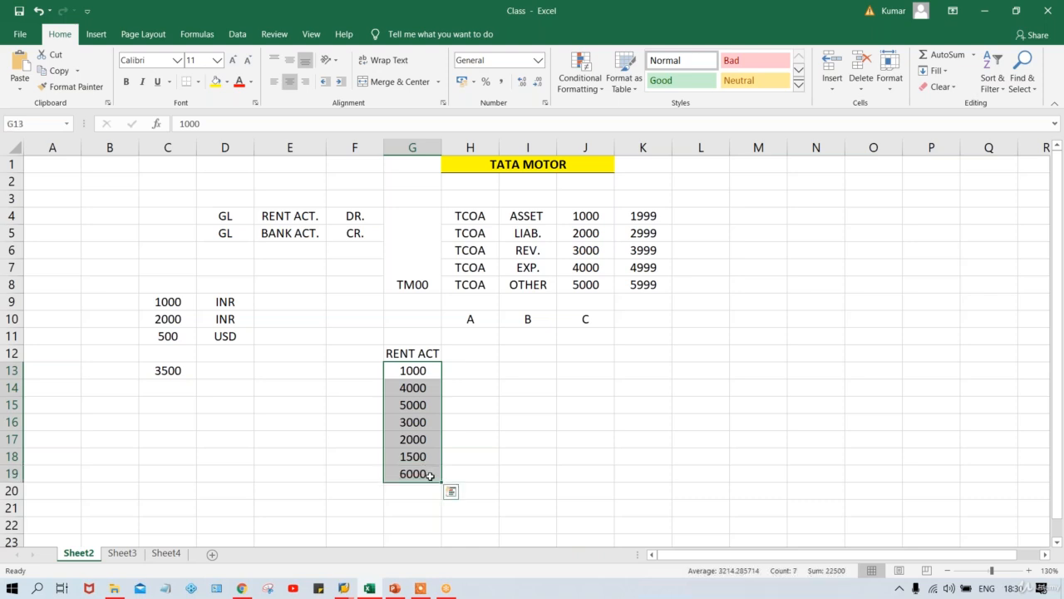
{"action": "left_click", "coordinate": [410, 505]}
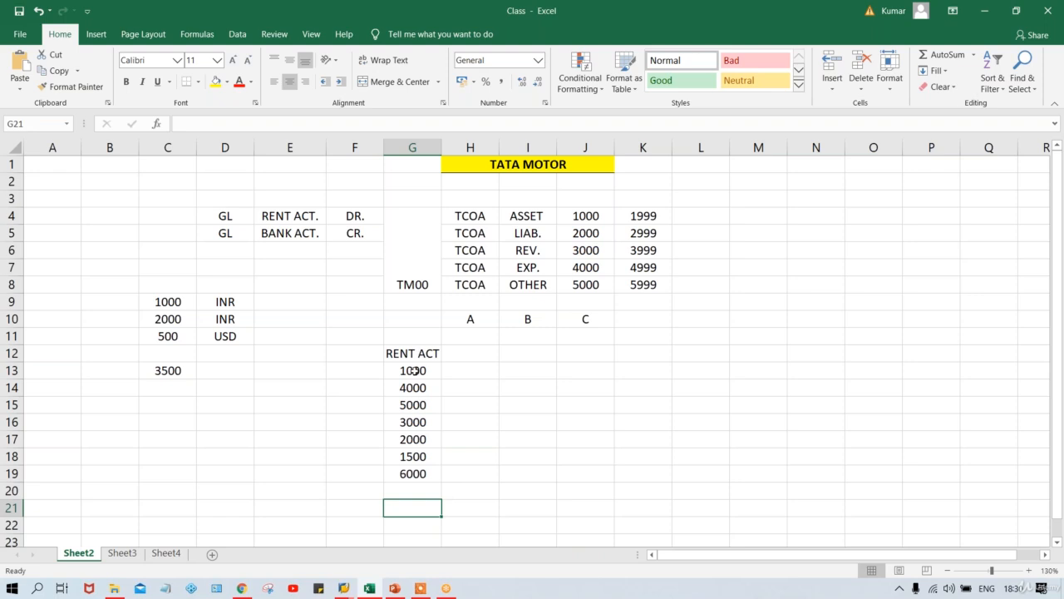
{"action": "left_click_drag", "start_coordinate": [414, 371], "coordinate": [416, 481]}
{"action": "left_click", "coordinate": [411, 496]}
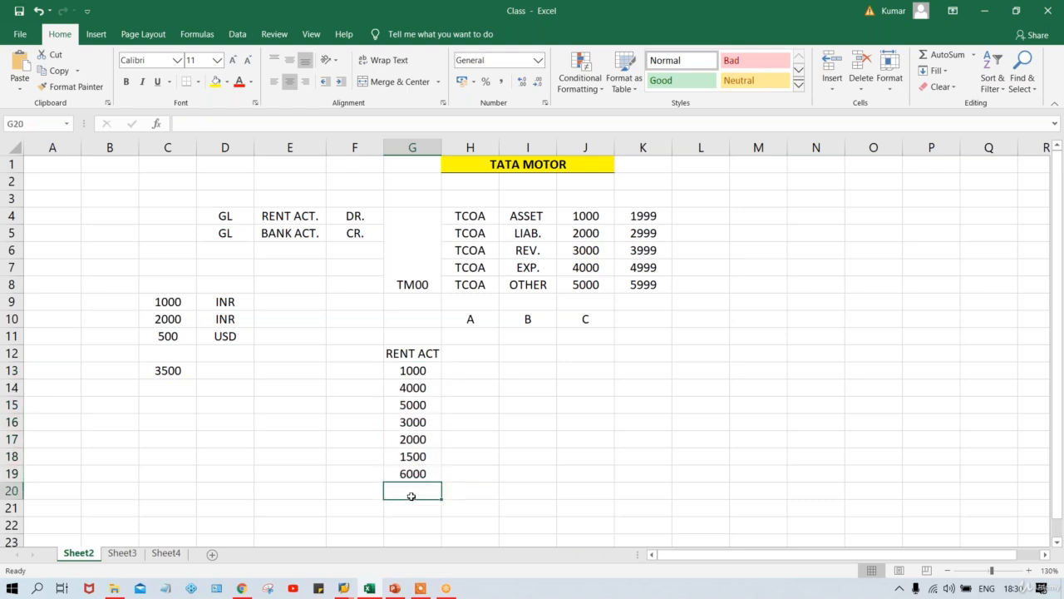
{"action": "type", "text": "22500"}
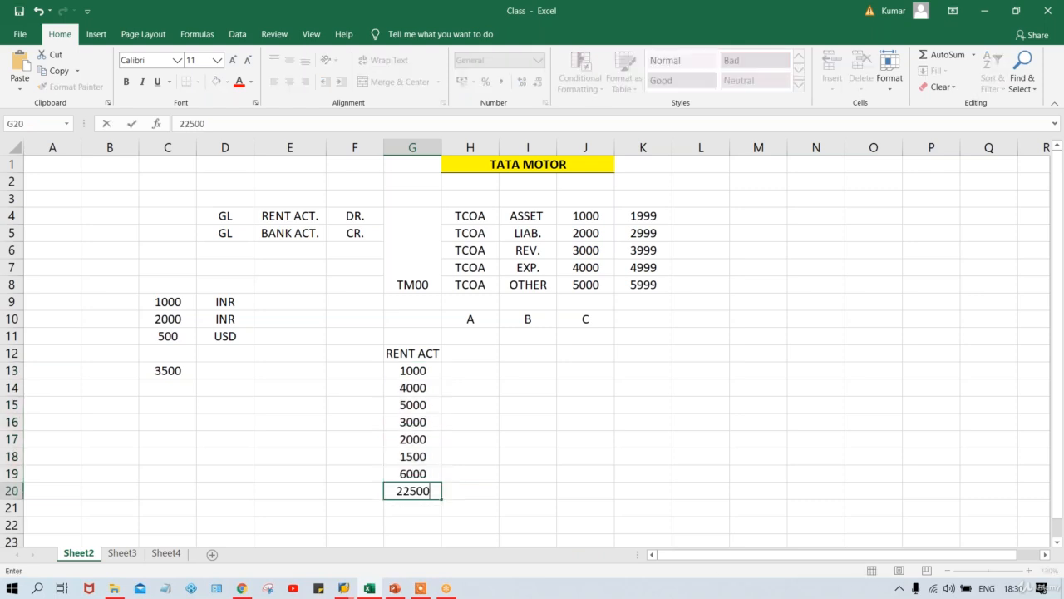
{"action": "key", "text": "Return"}
Compare the individual rent amounts in G13:G19 with the total in G20, and return to the Line item display setting in SAP
{"action": "left_click", "coordinate": [422, 493]}
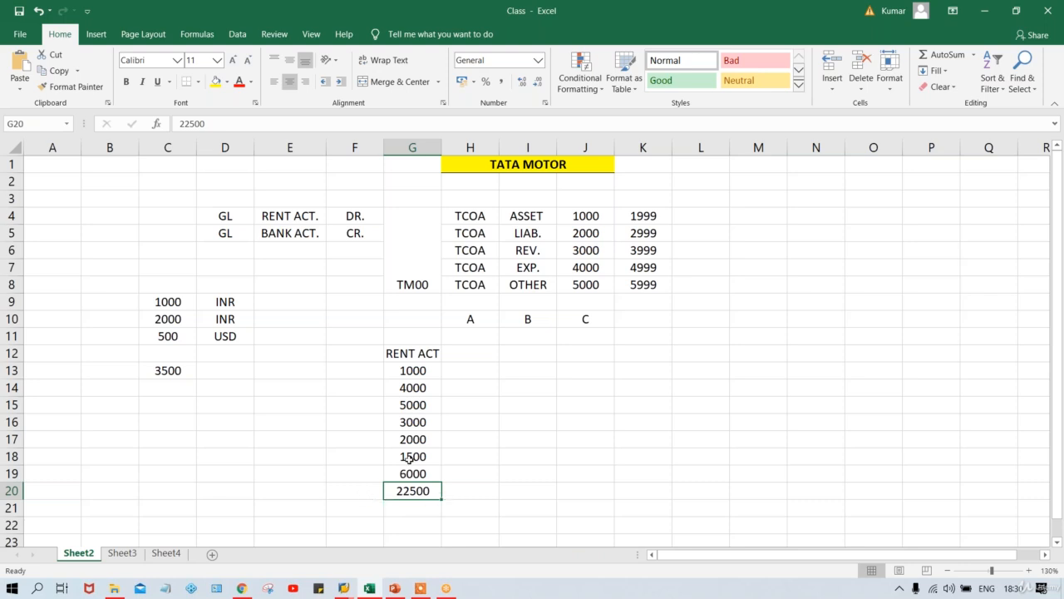
{"action": "left_click_drag", "start_coordinate": [400, 368], "coordinate": [415, 473]}
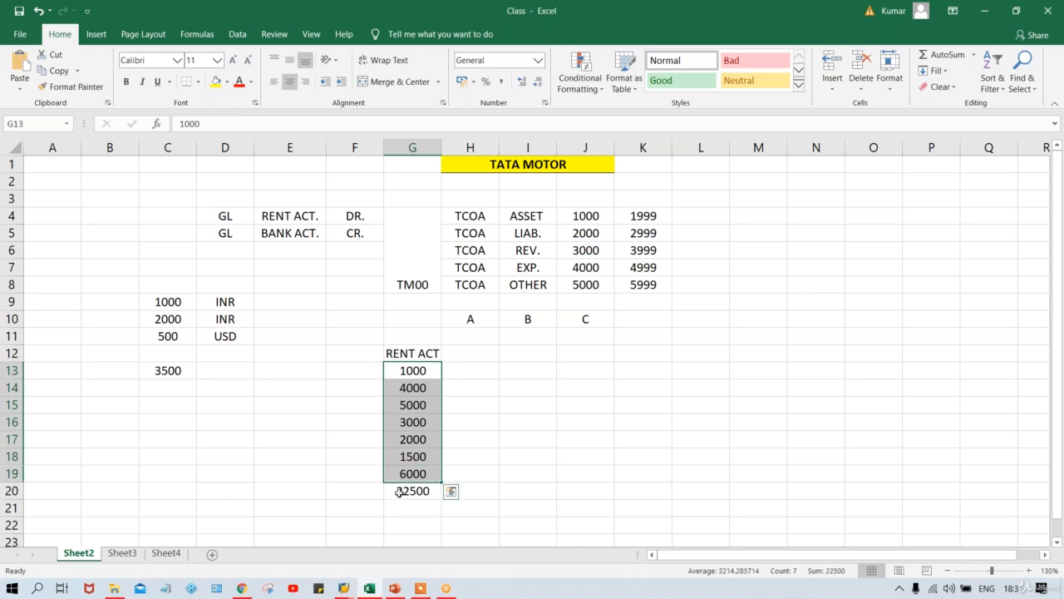
{"action": "left_click", "coordinate": [407, 491]}
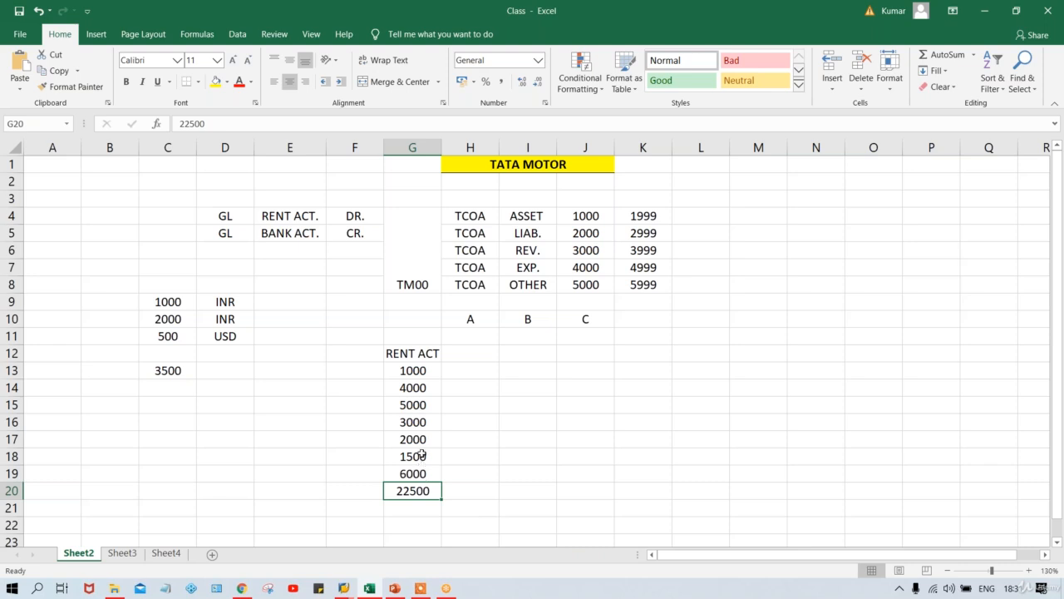
{"action": "left_click", "coordinate": [421, 383]}
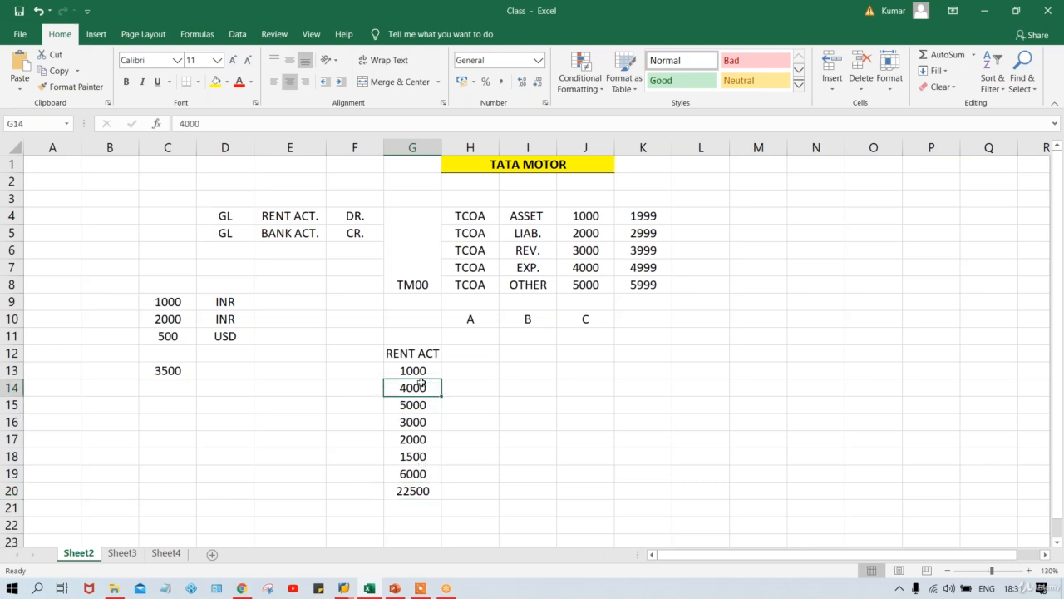
{"action": "key", "text": "alt+Tab"}
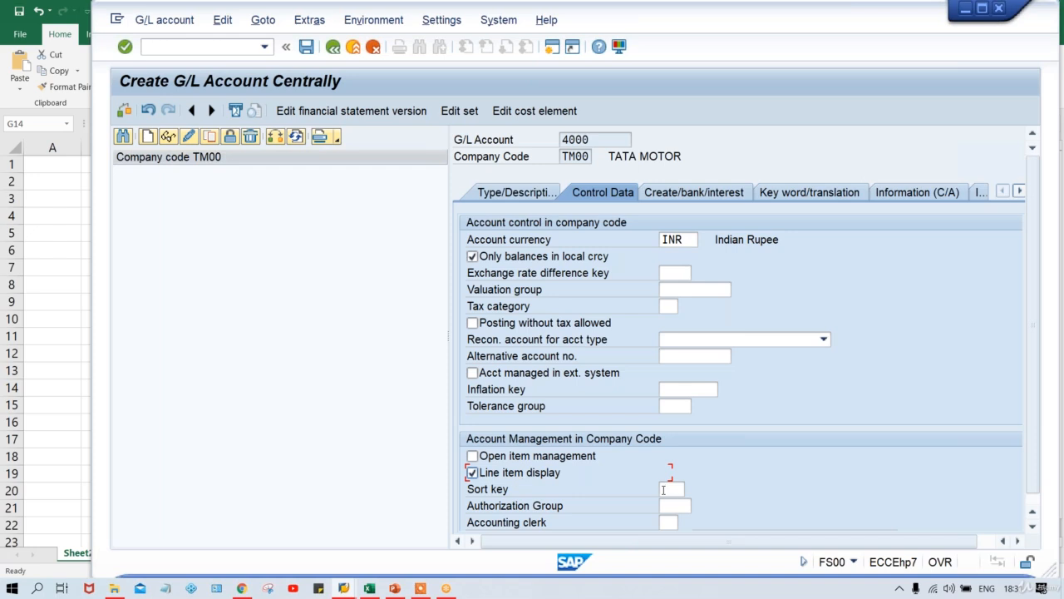
{"action": "left_click", "coordinate": [370, 588]}
{"action": "left_click", "coordinate": [415, 494]}
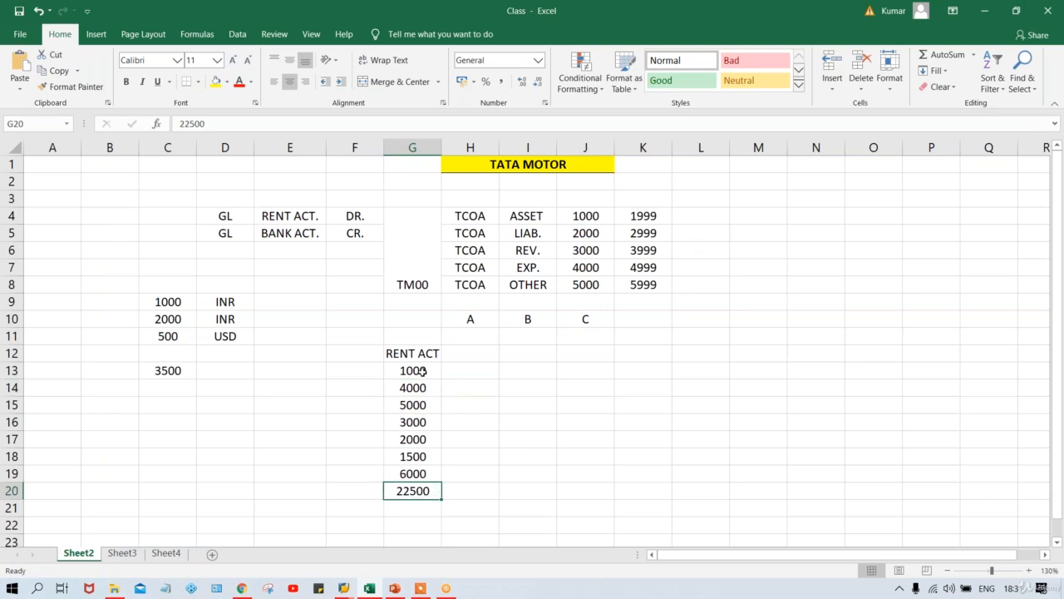
{"action": "left_click_drag", "start_coordinate": [423, 372], "coordinate": [431, 470]}
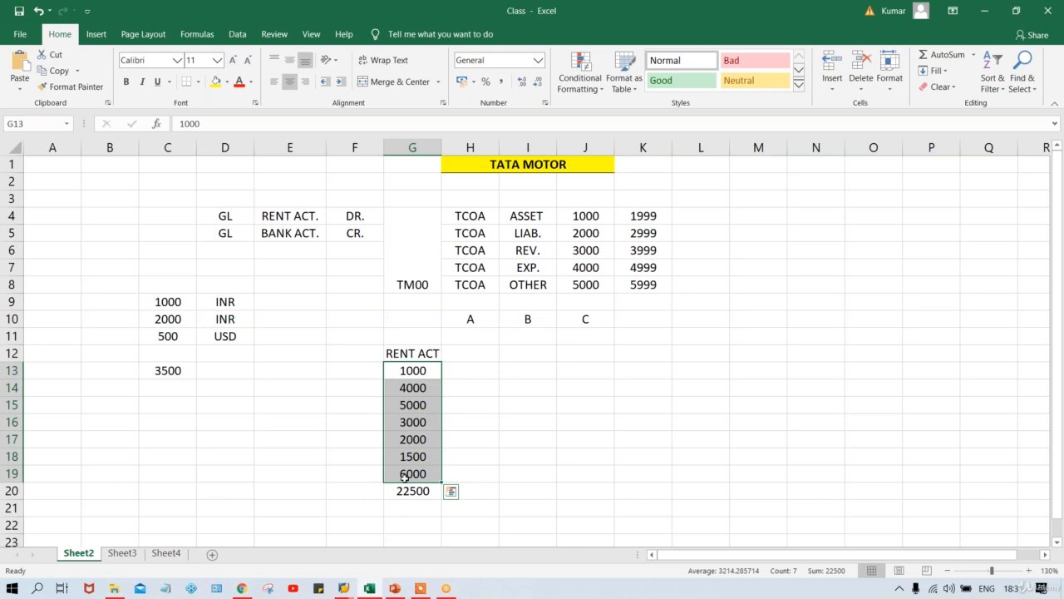
{"action": "left_click", "coordinate": [396, 489]}
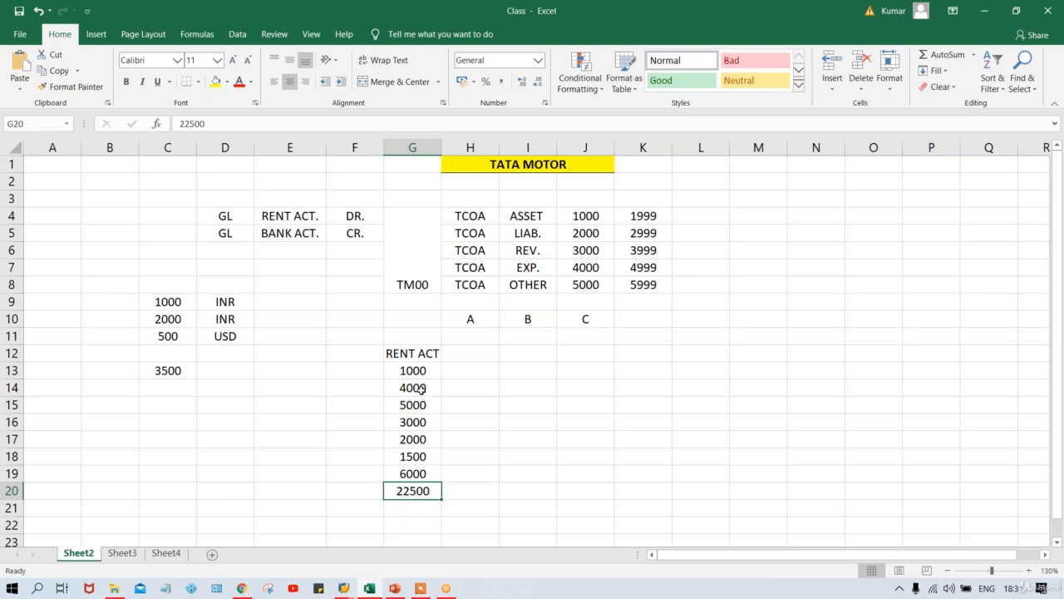
{"action": "left_click_drag", "start_coordinate": [419, 371], "coordinate": [426, 472]}
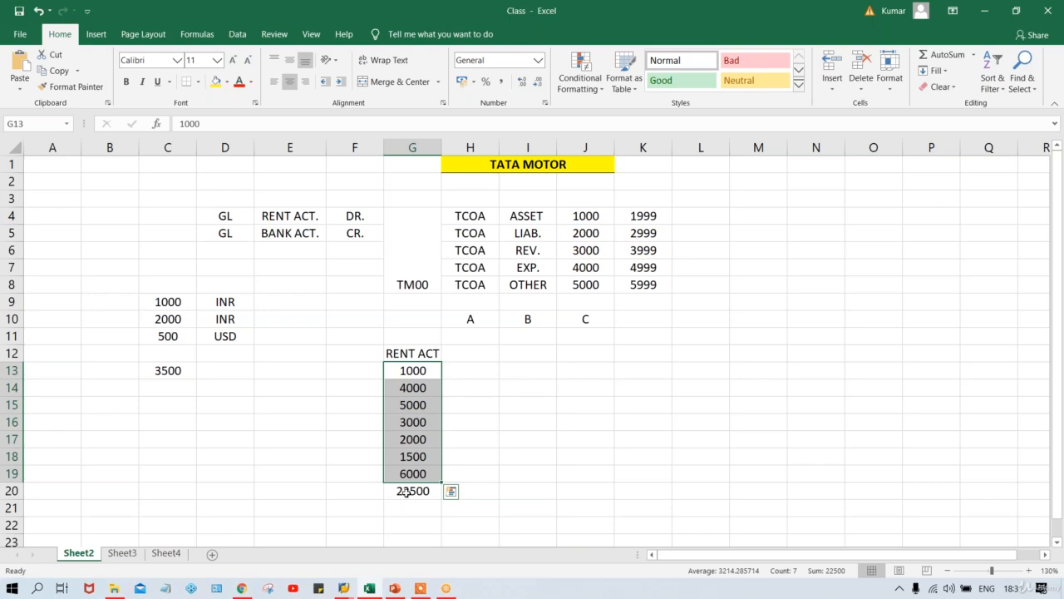
{"action": "left_click", "coordinate": [405, 492]}
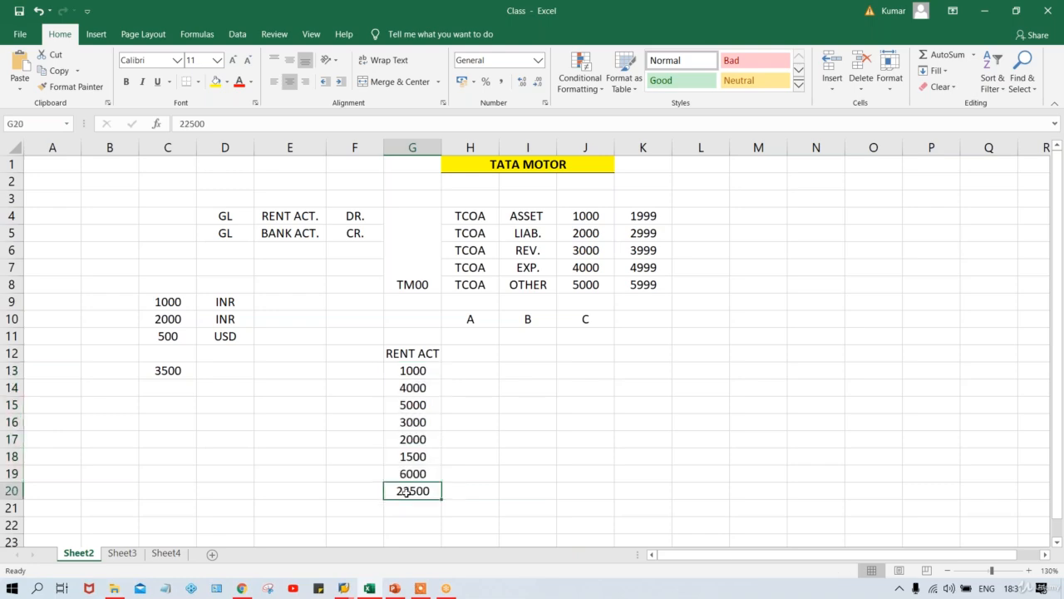
{"action": "key", "text": "alt+Tab"}
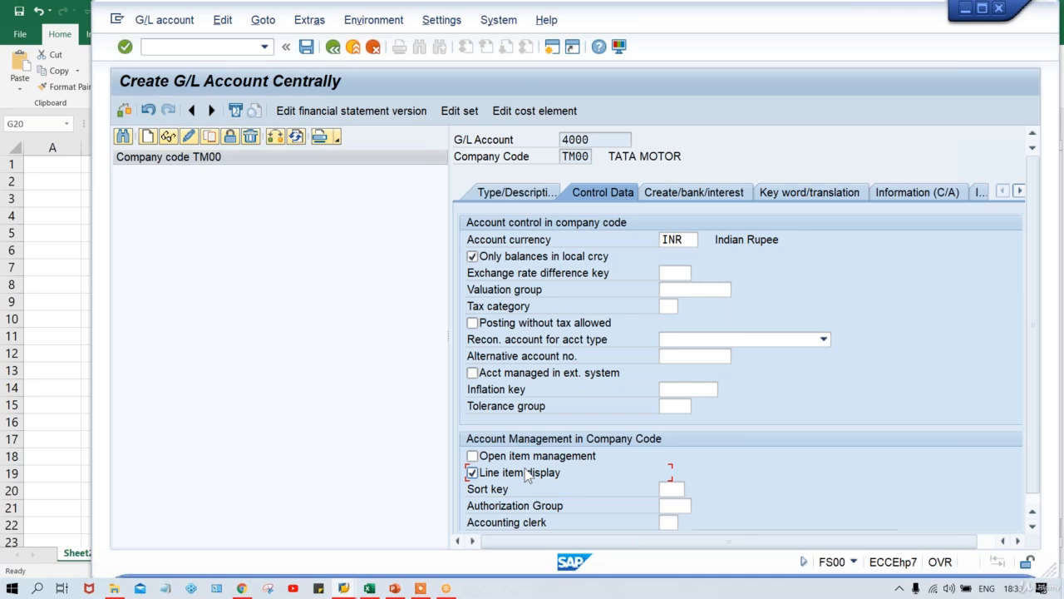
Set the Sort key of account 4000 to 001 in the company code account management data
{"action": "left_click", "coordinate": [682, 490]}
{"action": "type", "text": "00"}
{"action": "key", "text": "Down"}
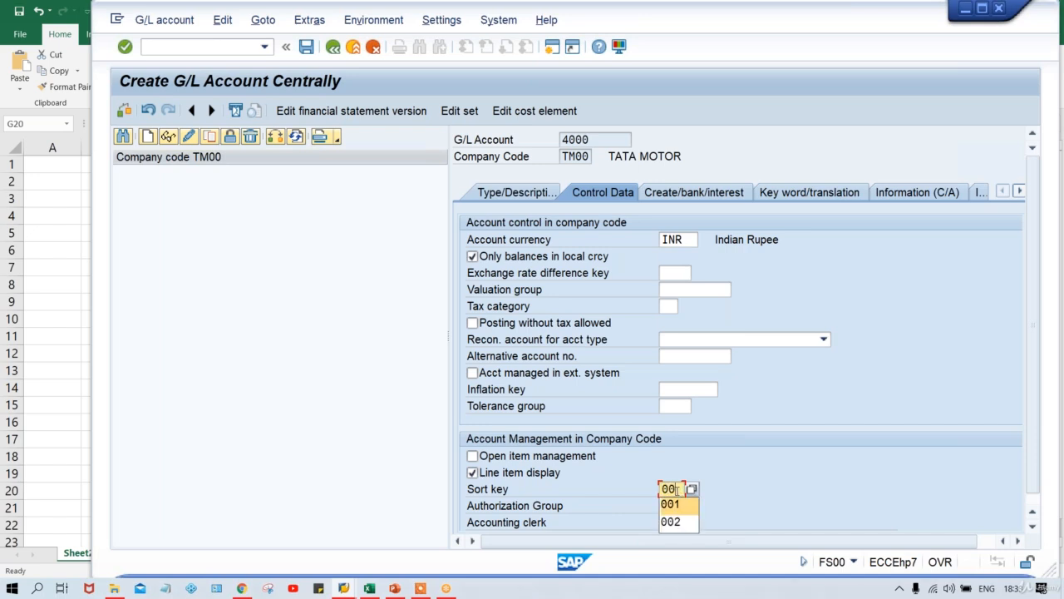
{"action": "key", "text": "Return"}
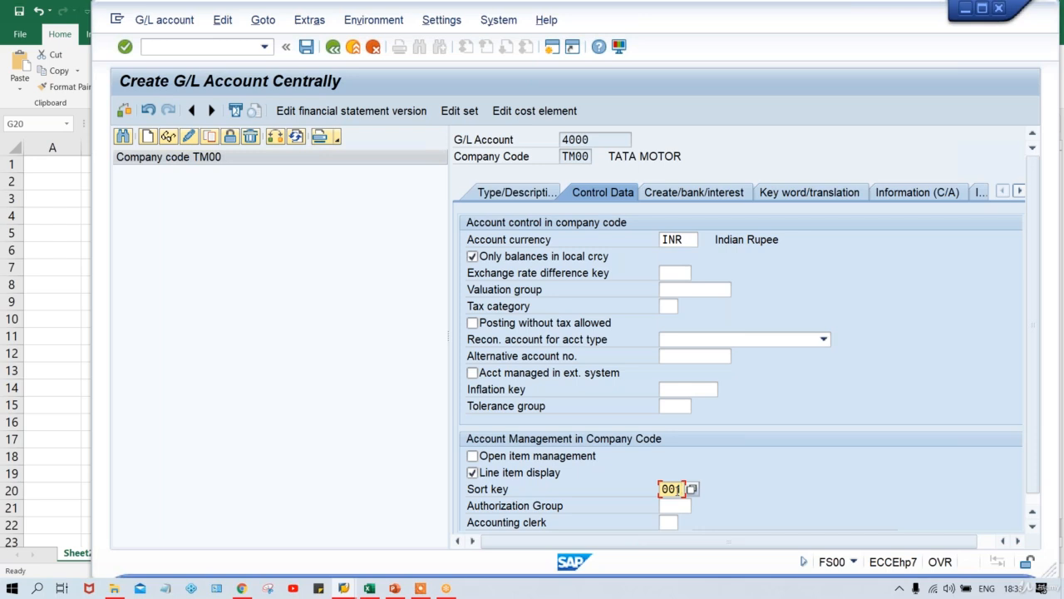
{"action": "key", "text": "Return"}
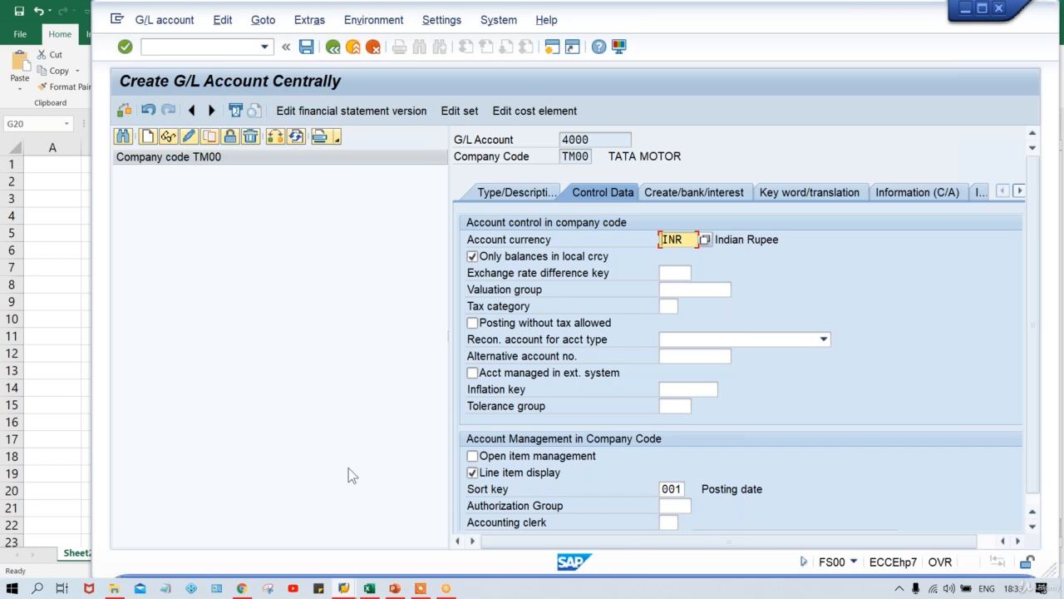
Switch to Excel and replace the RENT ACT heading in G12 with AMT
{"action": "left_click", "coordinate": [370, 588]}
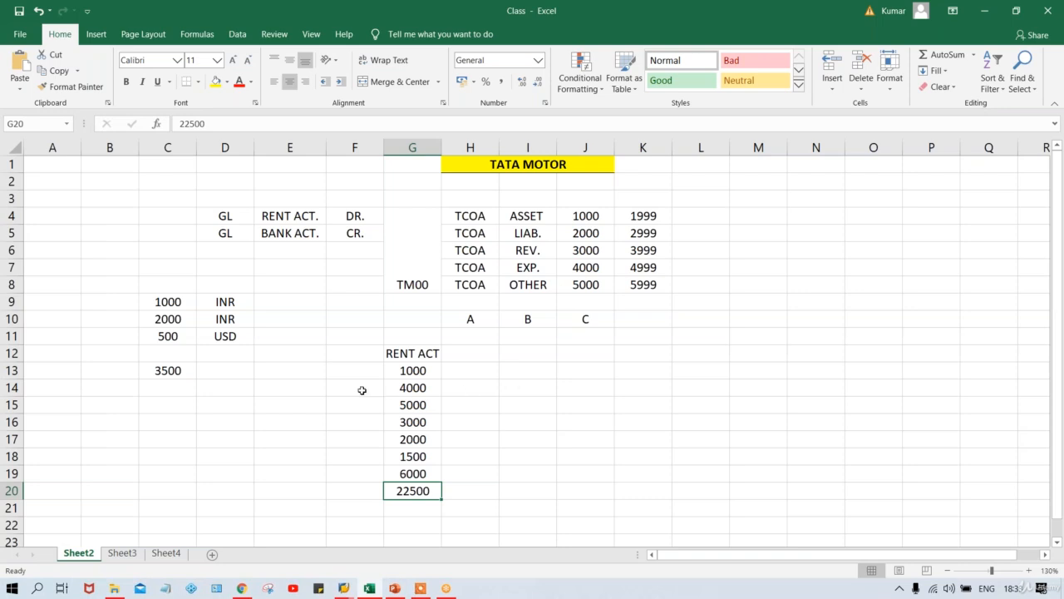
{"action": "left_click", "coordinate": [348, 373]}
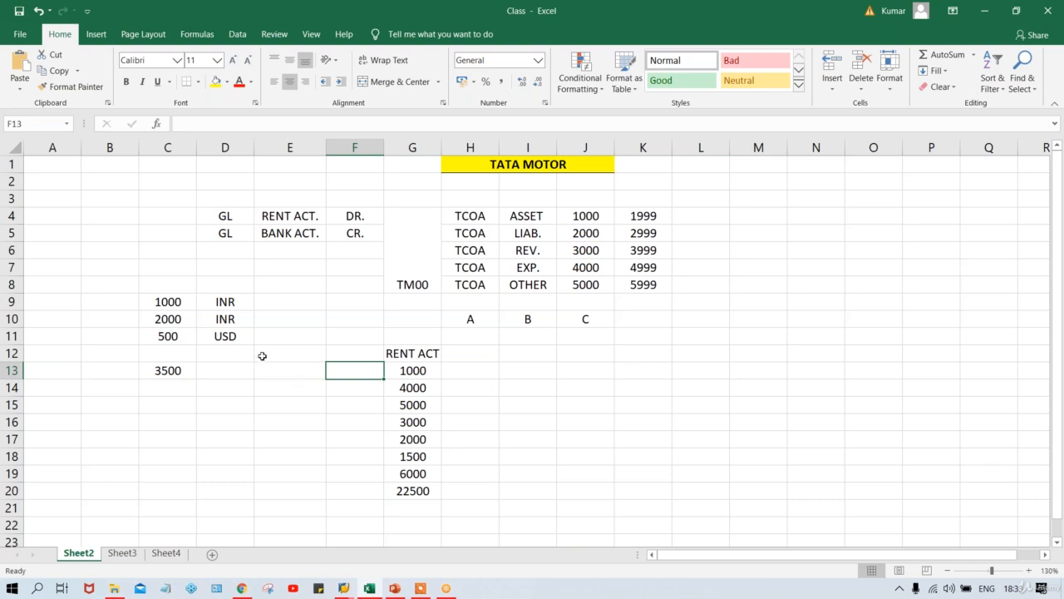
{"action": "left_click", "coordinate": [413, 354]}
{"action": "key", "text": "Delete"}
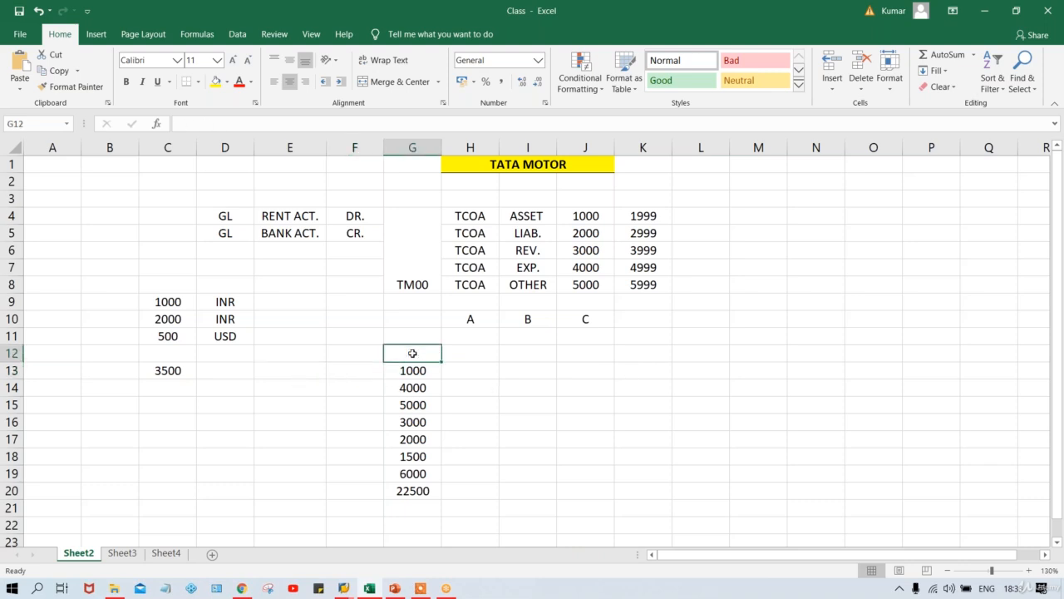
{"action": "type", "text": "AMT."}
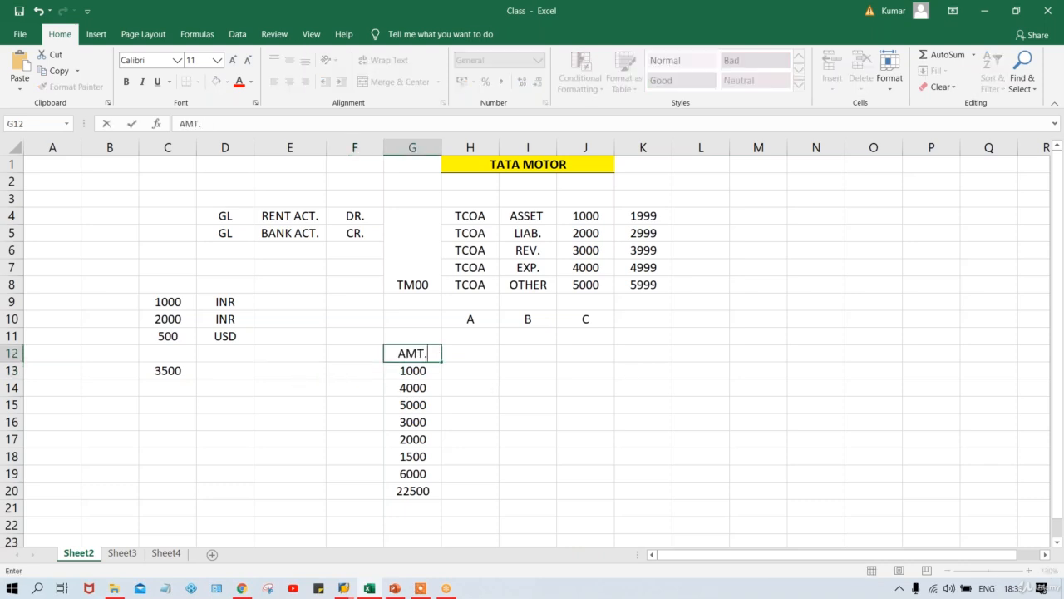
{"action": "key", "text": "Return"}
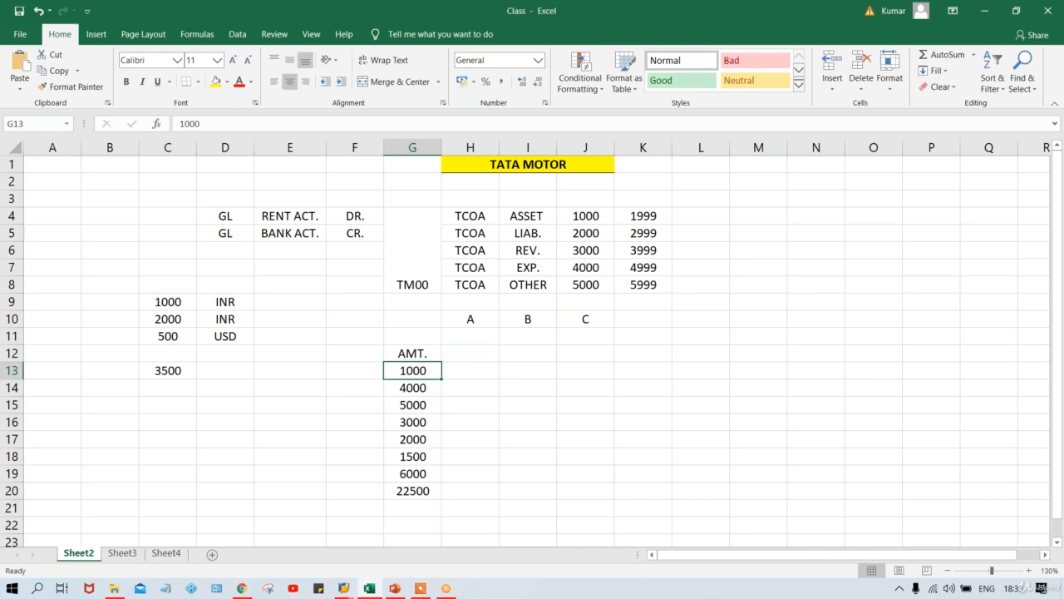
Enter the column headings CURR., REF. and TEXT in H12:J12 beside the amount heading
{"action": "left_click", "coordinate": [465, 354]}
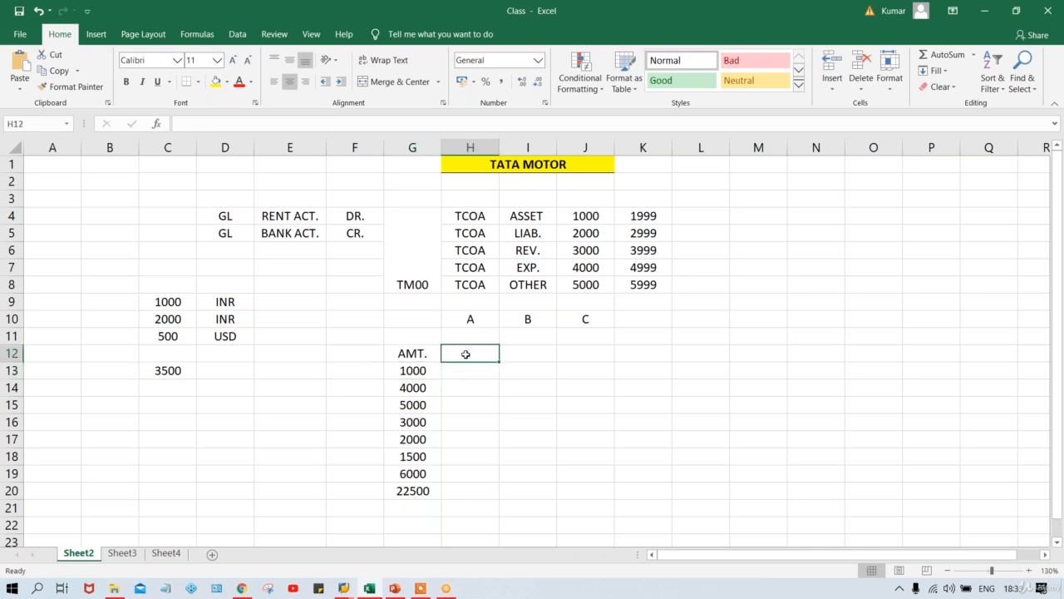
{"action": "type", "text": "CURR."}
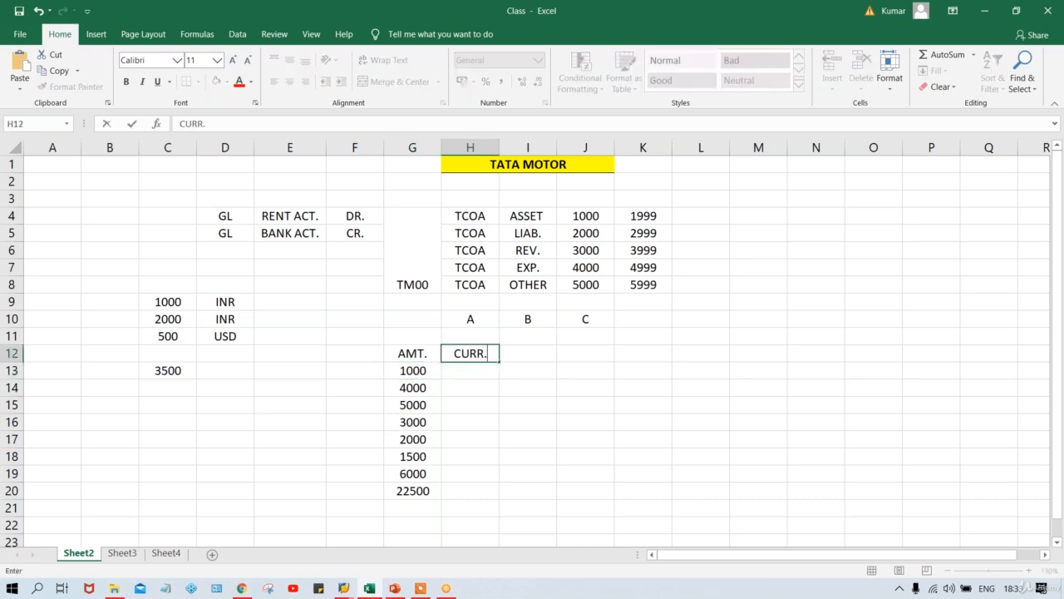
{"action": "key", "text": "Return"}
{"action": "left_click", "coordinate": [542, 350]}
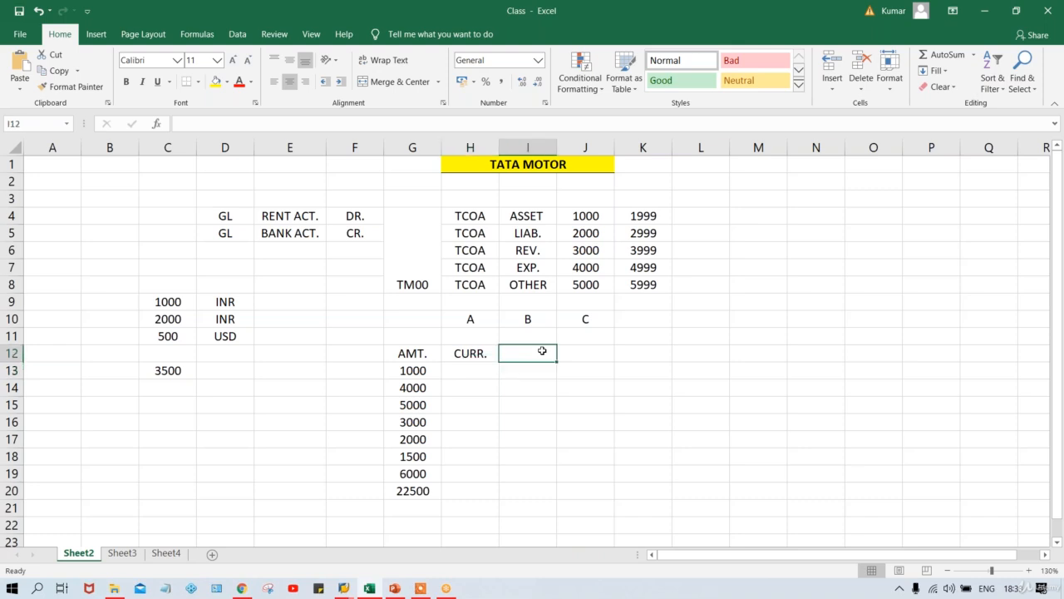
{"action": "type", "text": "REF."}
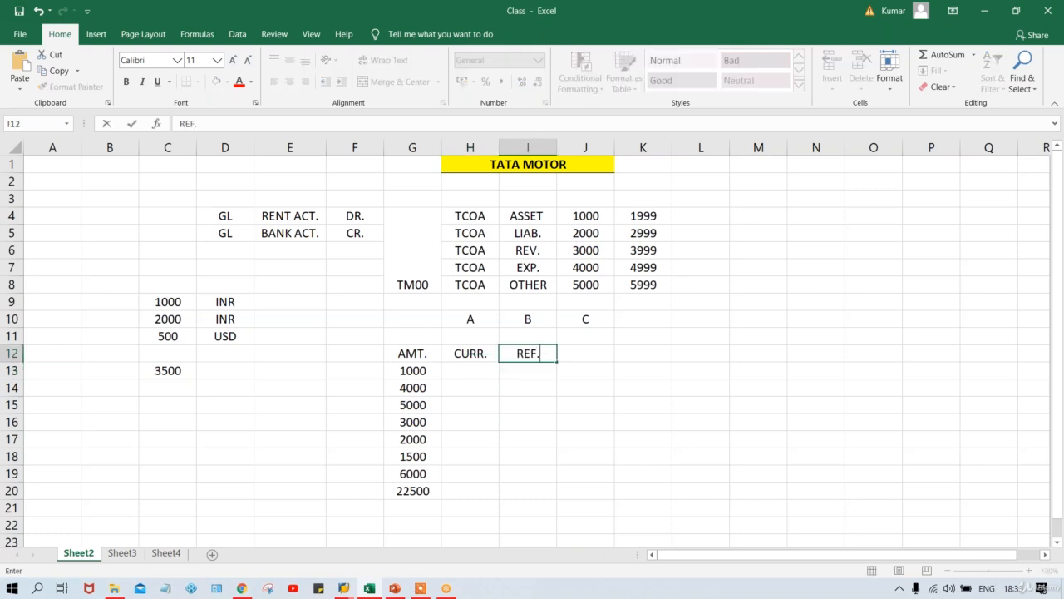
{"action": "key", "text": "Tab"}
{"action": "type", "text": "T"}
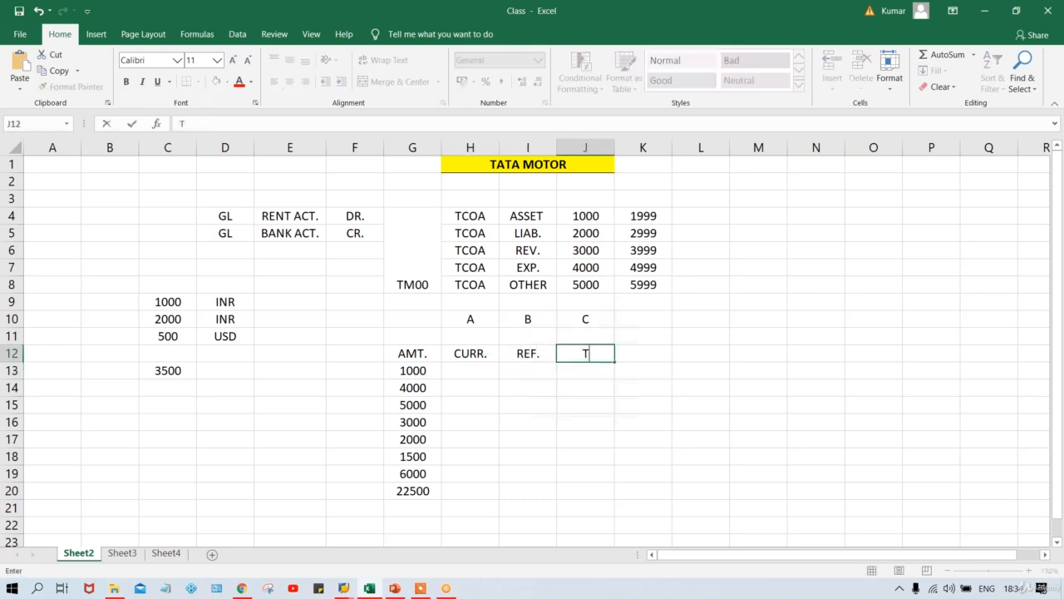
{"action": "type", "text": "EST"}
{"action": "key", "text": "BackSpace"}
{"action": "key", "text": "BackSpace"}
{"action": "type", "text": "XT"}
{"action": "key", "text": "Left"}
Enter the date headings PD in F12 and DD in E12 before the amount column
{"action": "left_click", "coordinate": [369, 356]}
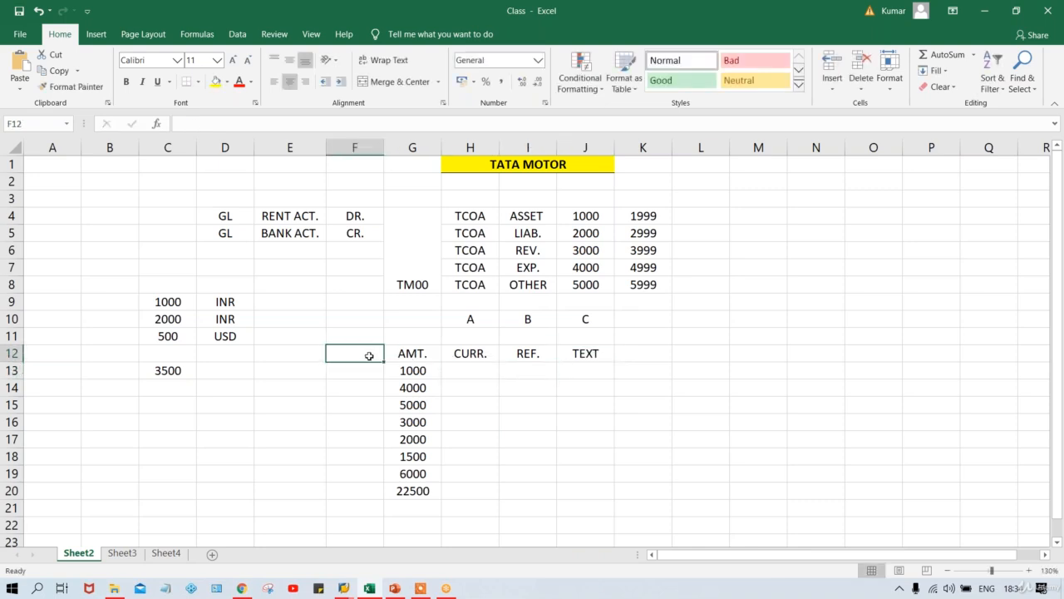
{"action": "type", "text": "PD"}
{"action": "key", "text": "Left"}
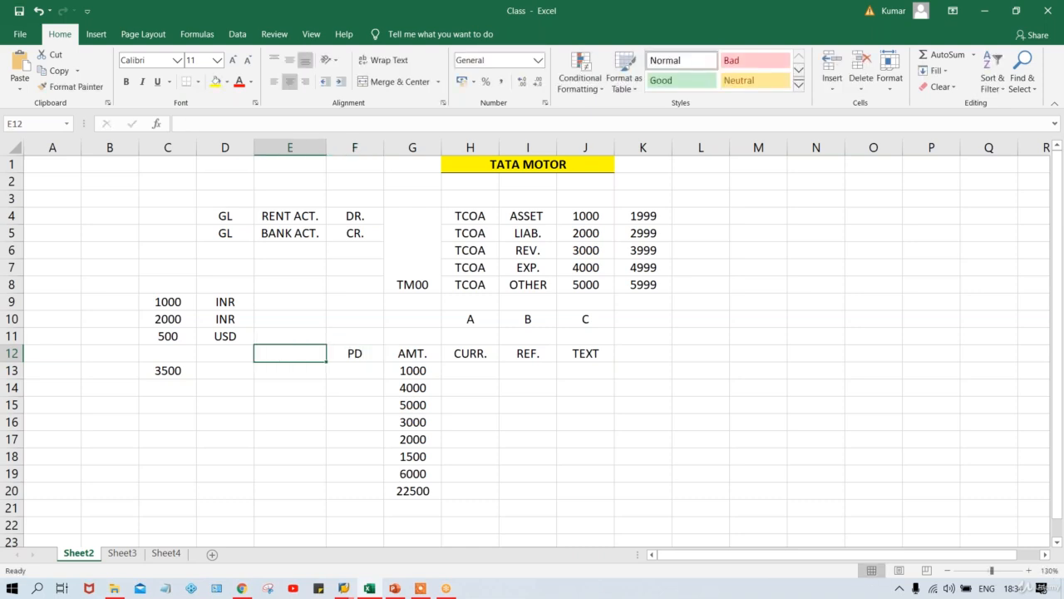
{"action": "type", "text": "DD"}
{"action": "key", "text": "Left"}
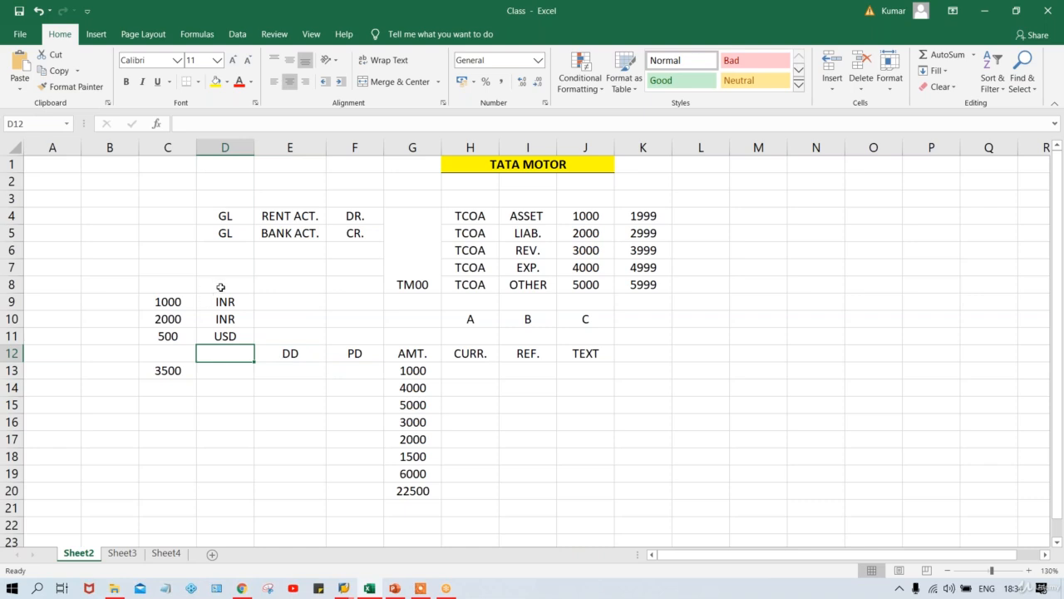
Clear the earlier currency example from cells C9:D14
{"action": "left_click_drag", "start_coordinate": [165, 301], "coordinate": [240, 387]}
{"action": "key", "text": "BackSpace"}
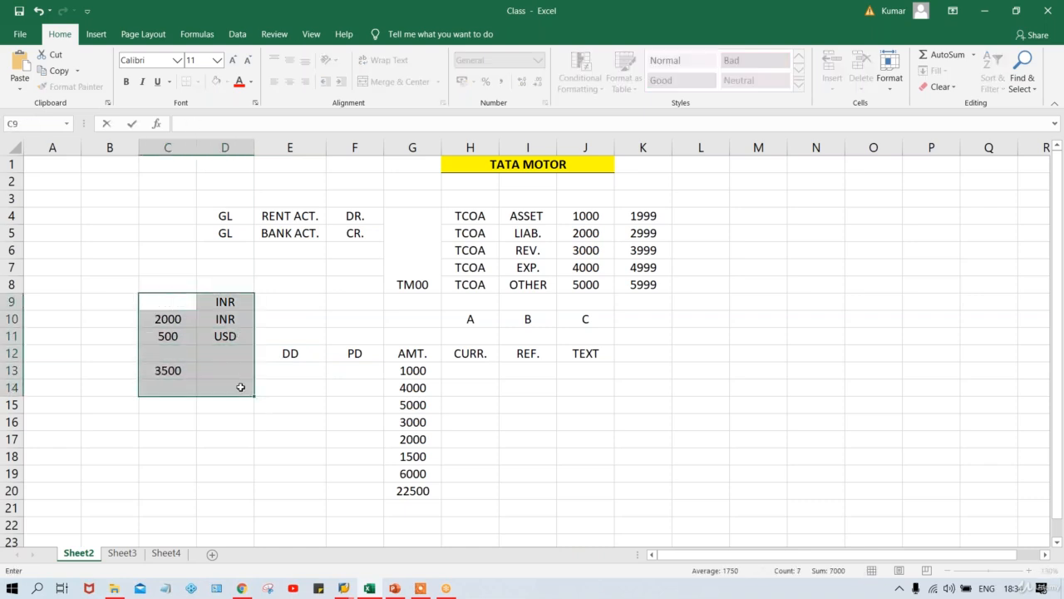
{"action": "key", "text": "Escape"}
{"action": "key", "text": "Delete"}
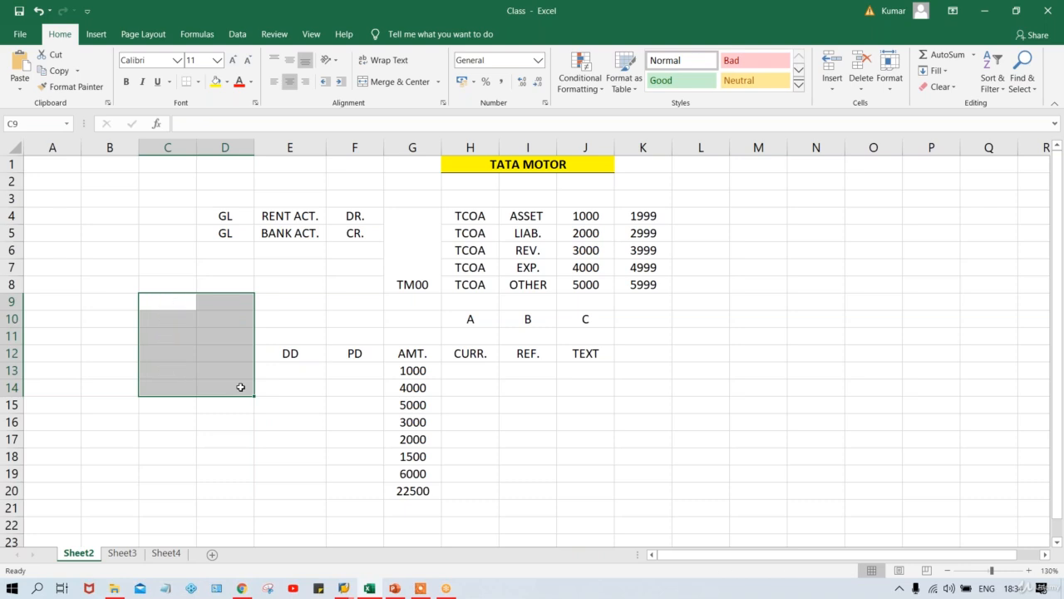
Enter the assignment heading ASSIG. in D12
{"action": "left_click", "coordinate": [214, 352]}
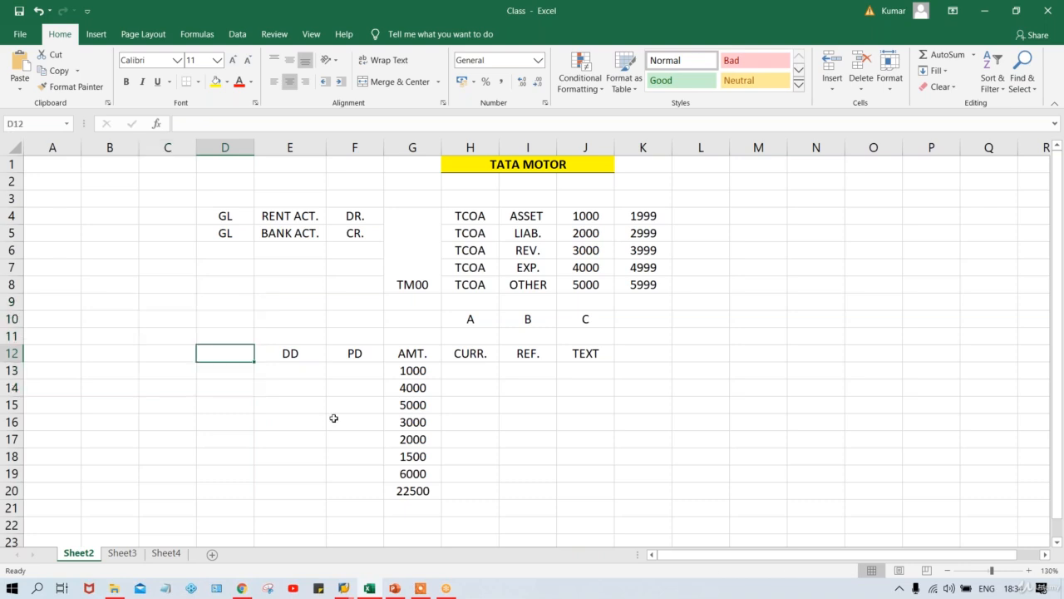
{"action": "type", "text": "ASS"}
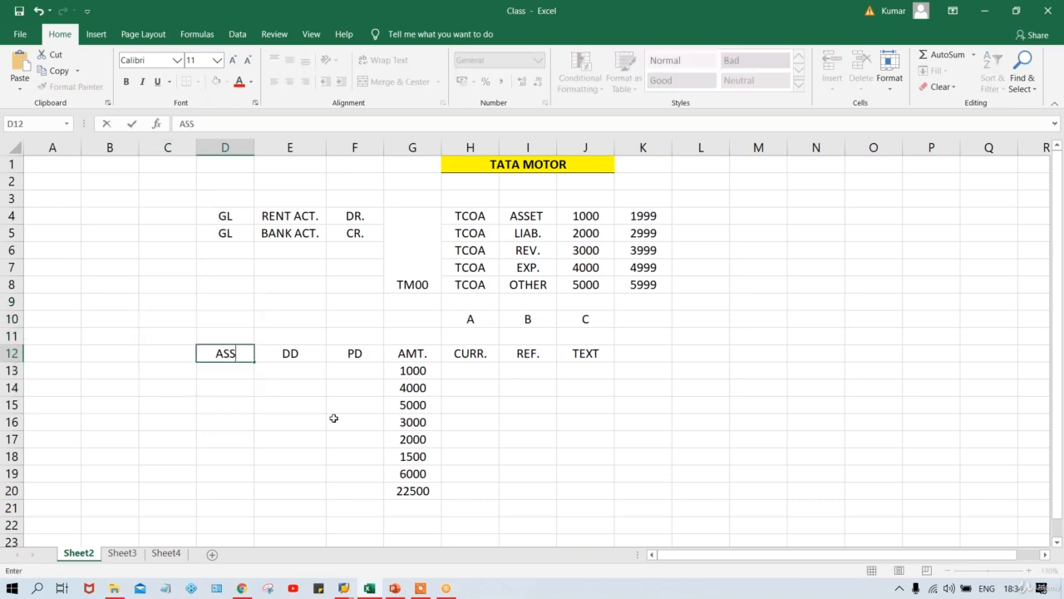
{"action": "type", "text": "IG."}
{"action": "key", "text": "Return"}
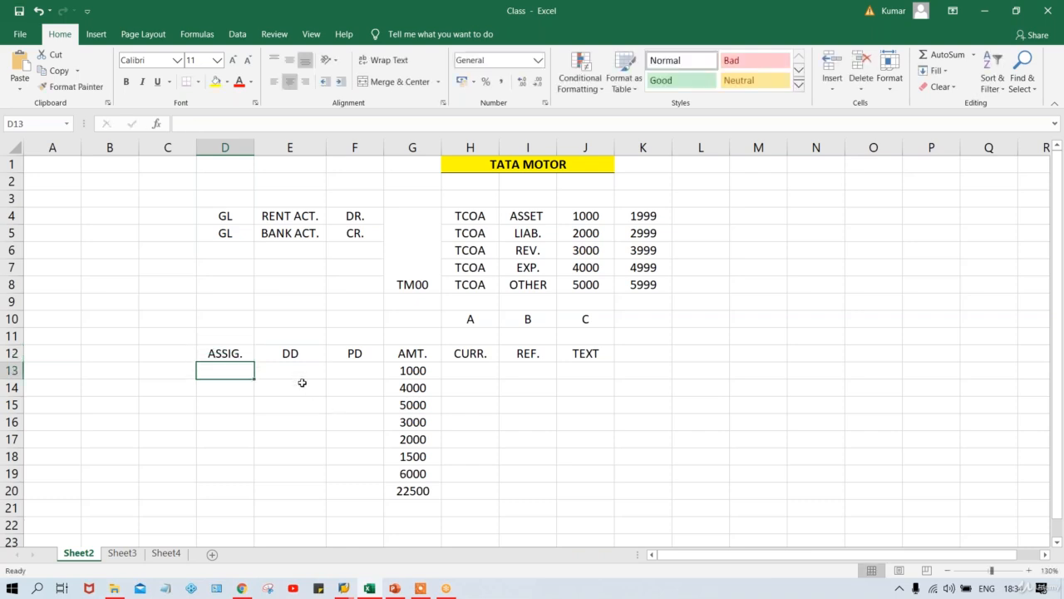
Review the DD, PD and ASSIG. column headings in row 12
{"action": "left_click", "coordinate": [291, 355]}
{"action": "left_click", "coordinate": [353, 352]}
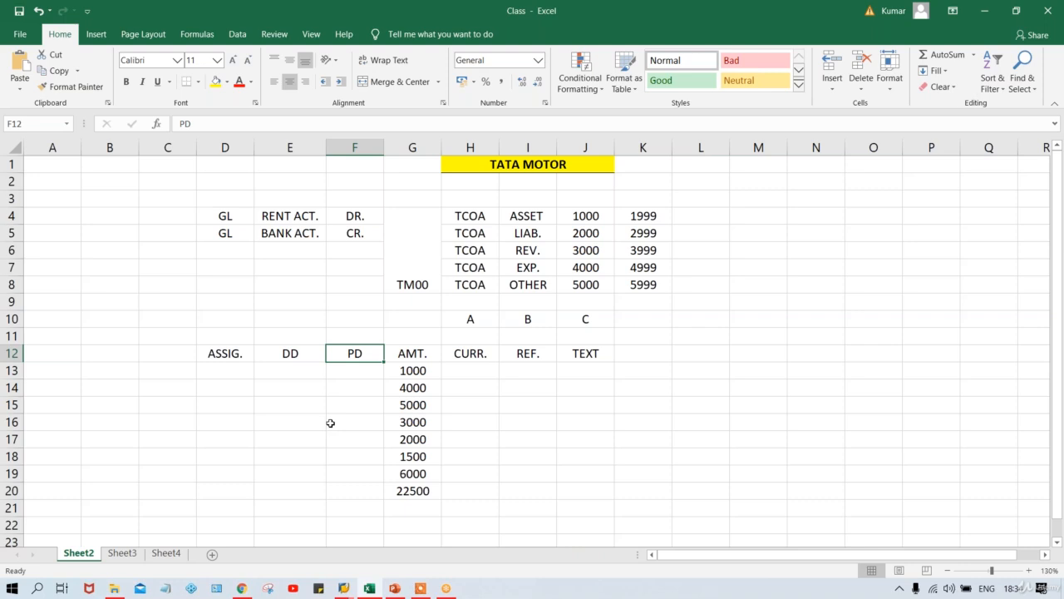
{"action": "key", "text": "Left"}
{"action": "key", "text": "Left"}
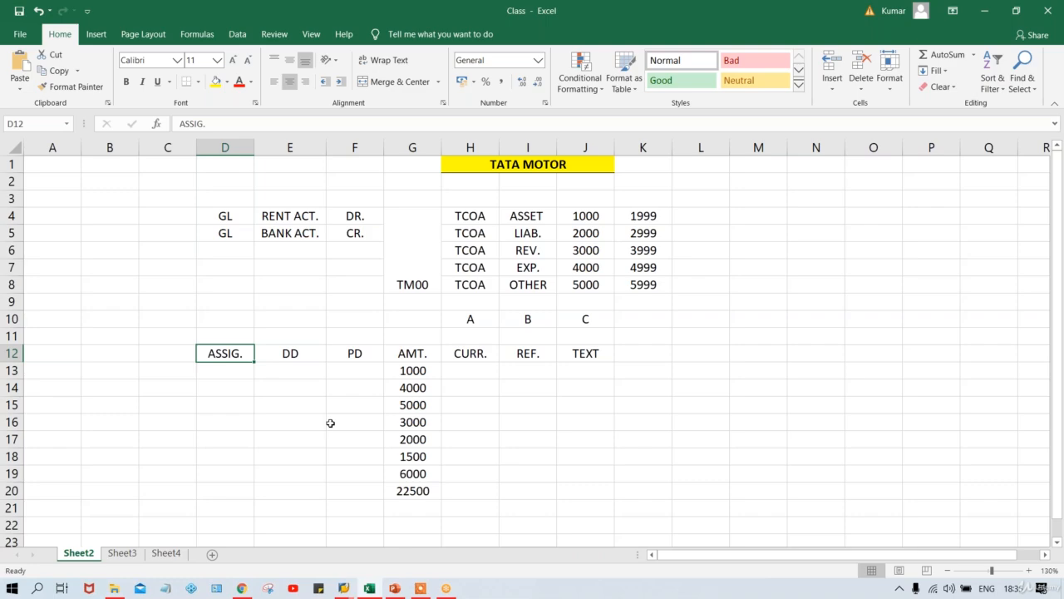
Switch to SAP and examine the Sort key of account 4000 together with its description
{"action": "key", "text": "alt+Tab"}
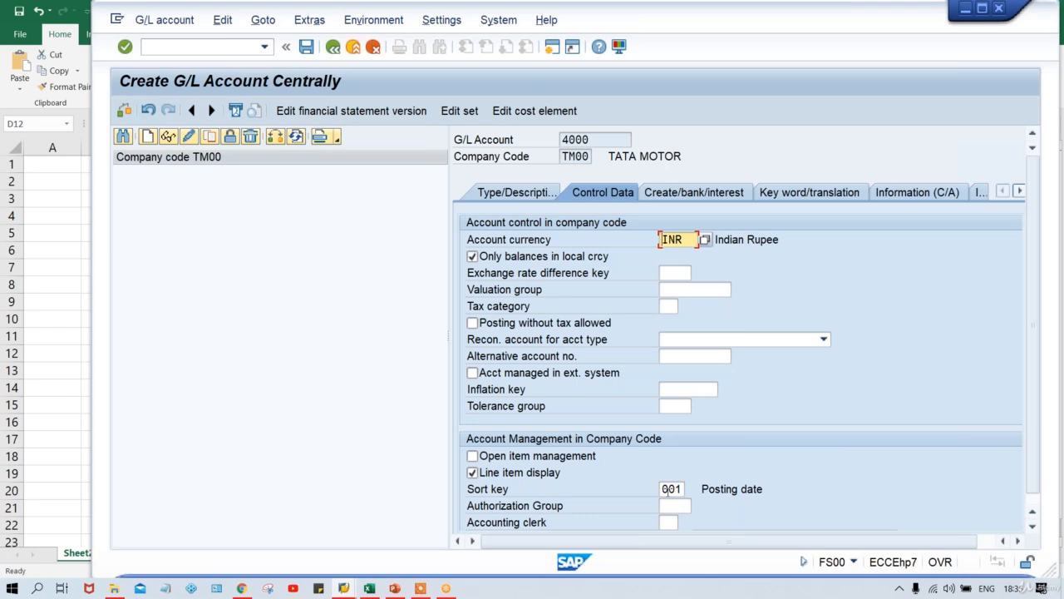
{"action": "left_click", "coordinate": [669, 489]}
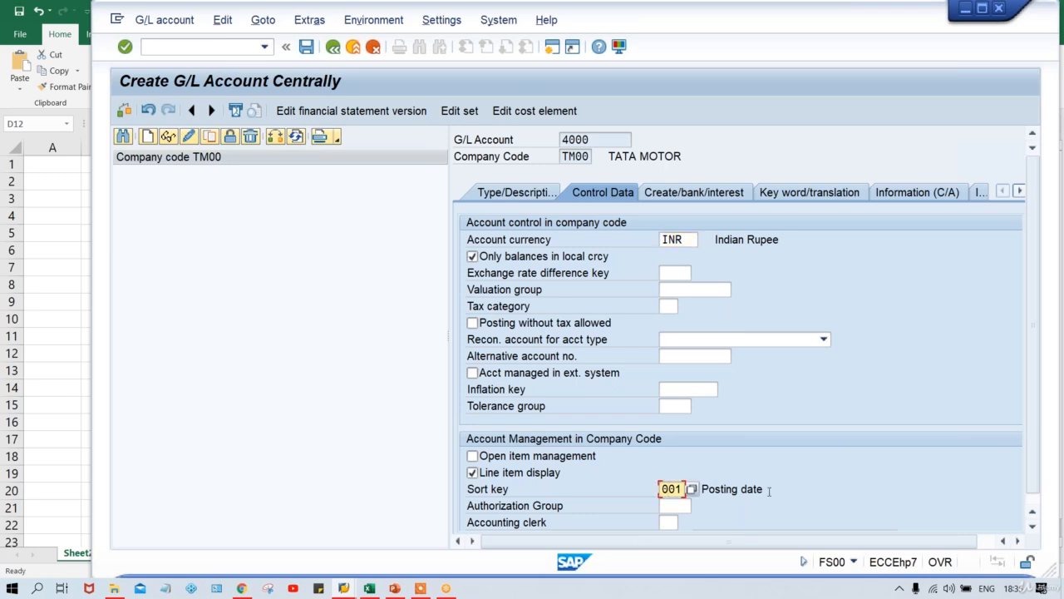
{"action": "left_click", "coordinate": [769, 490]}
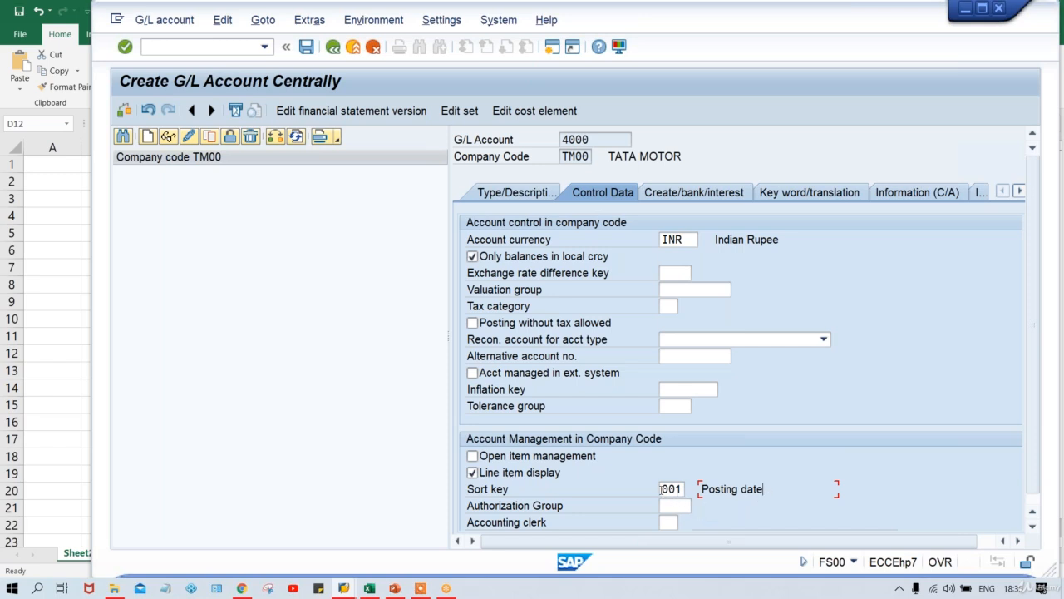
{"action": "double_click", "coordinate": [662, 488]}
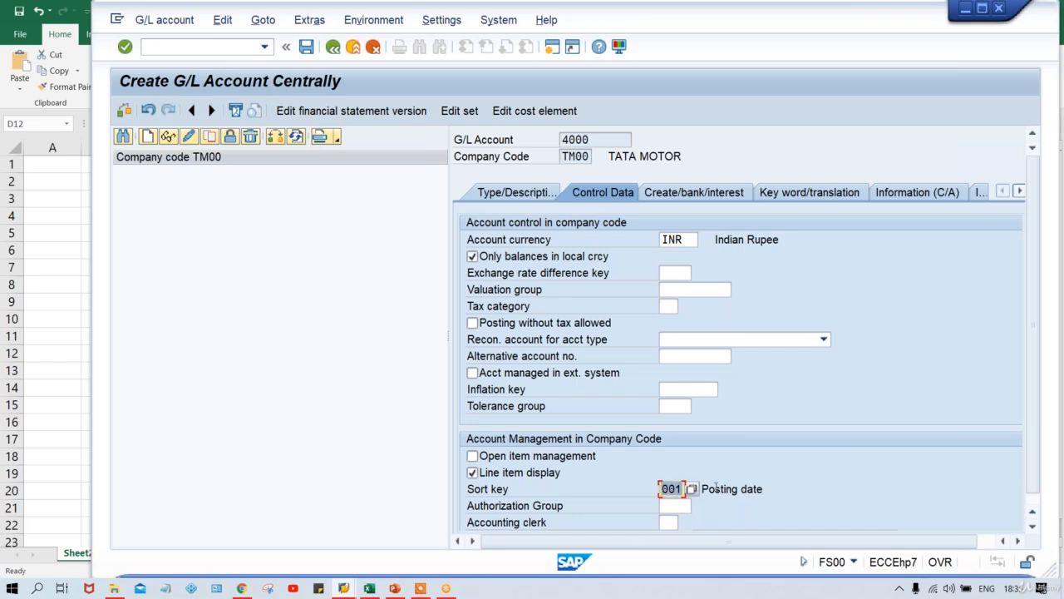
{"action": "left_click", "coordinate": [693, 489]}
Compare the cell under the ASSIG. heading in Excel with the Sort key in SAP, finishing in SAP
{"action": "left_click", "coordinate": [370, 588]}
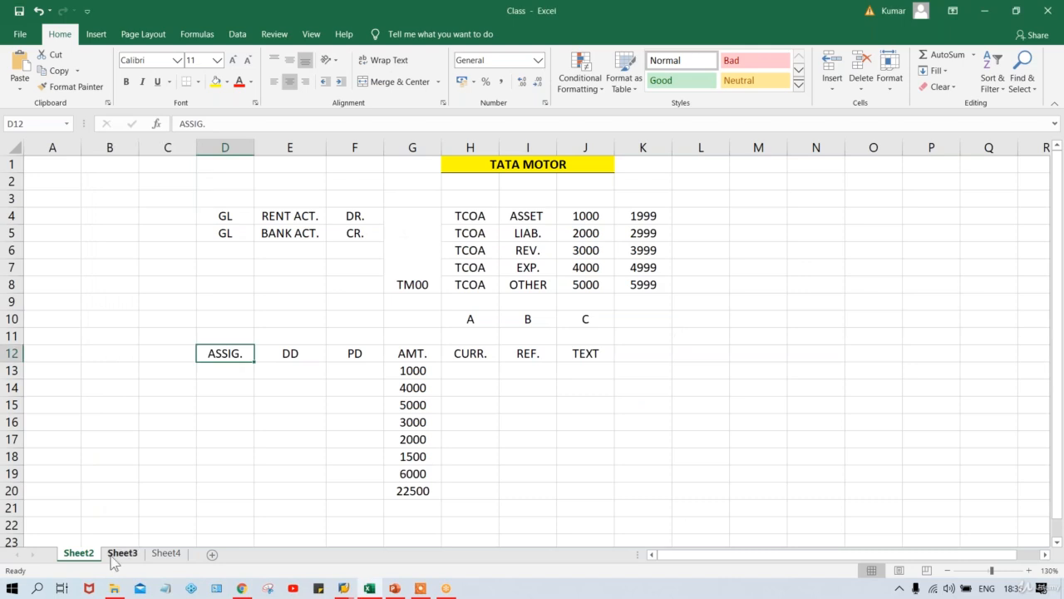
{"action": "left_click", "coordinate": [220, 368]}
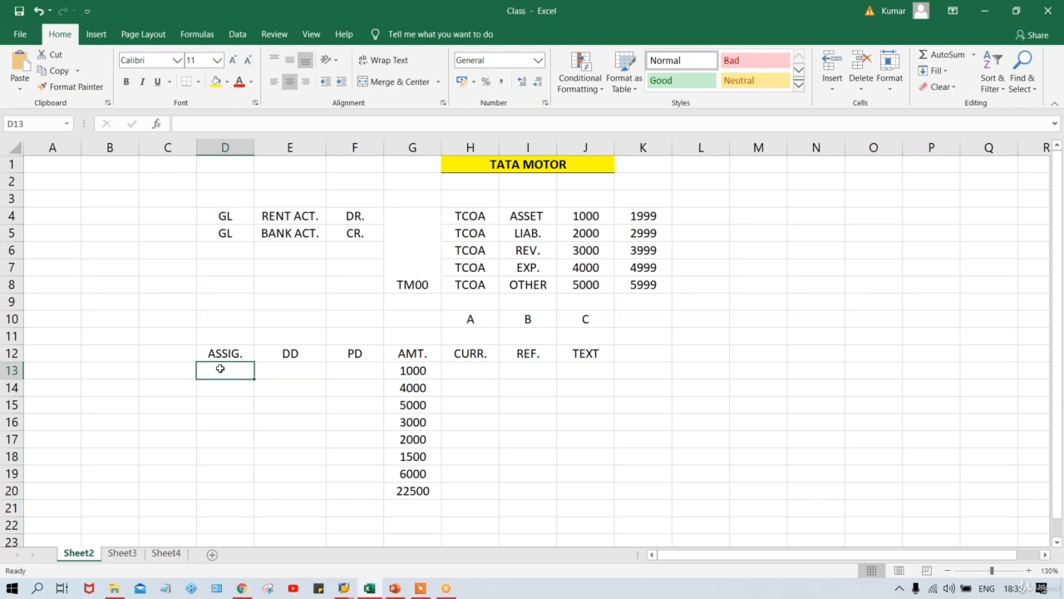
{"action": "key", "text": "alt+Tab"}
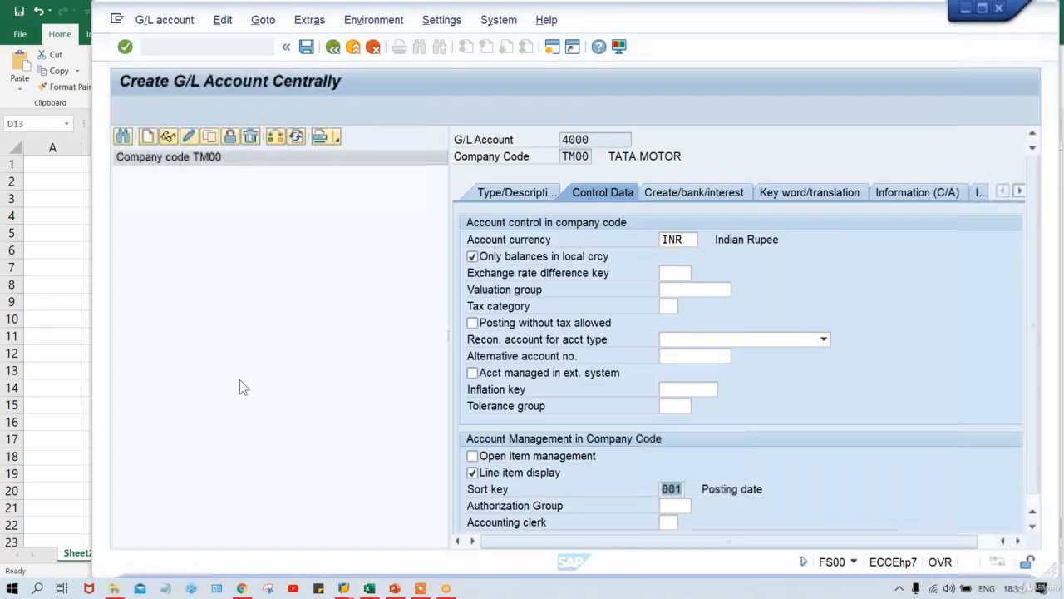
{"action": "left_click", "coordinate": [670, 489]}
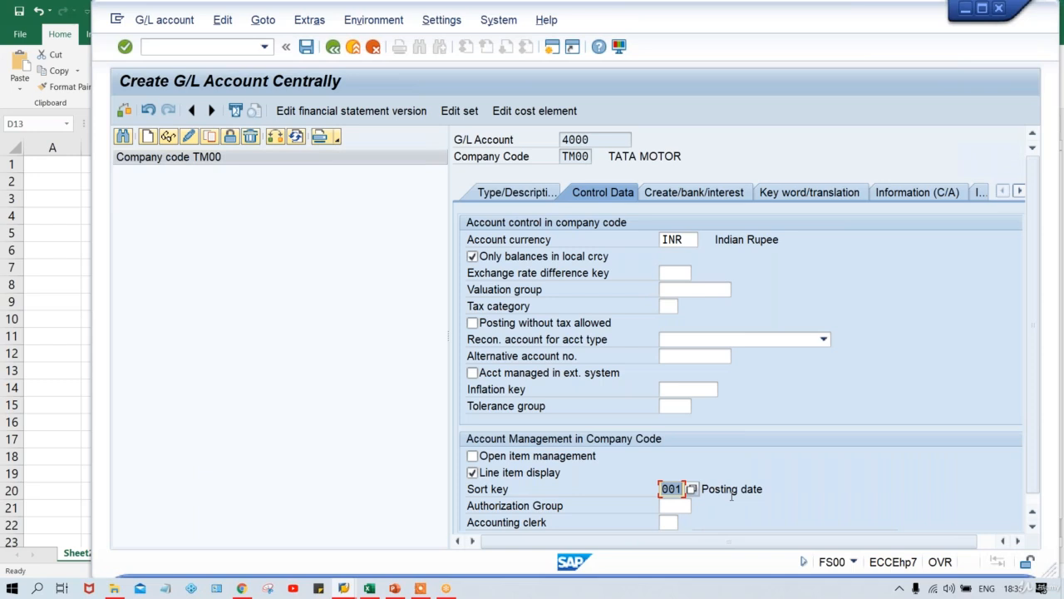
{"action": "key", "text": "alt+Tab"}
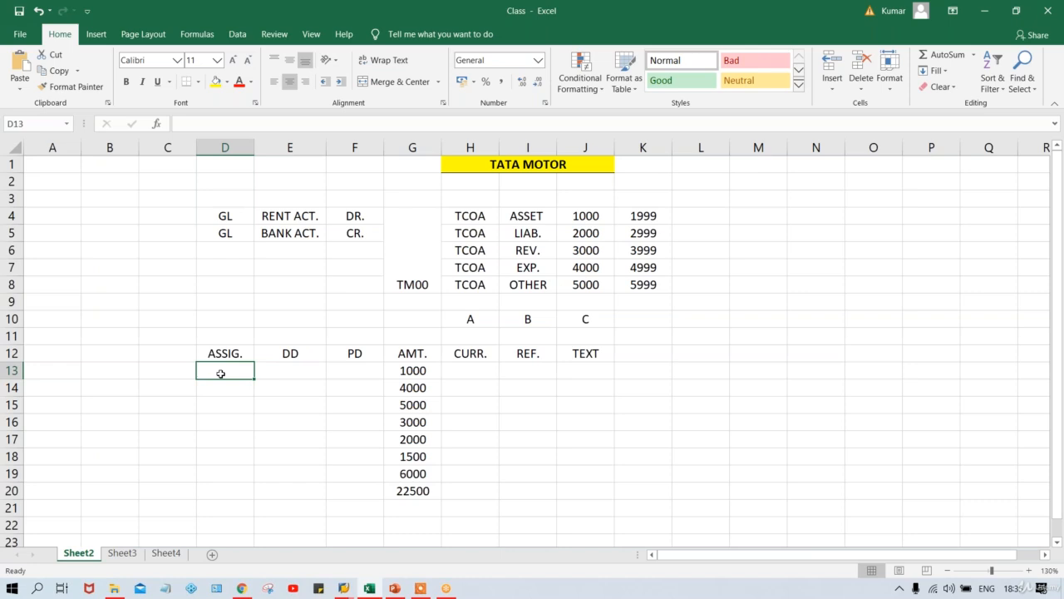
{"action": "key", "text": "alt+Tab"}
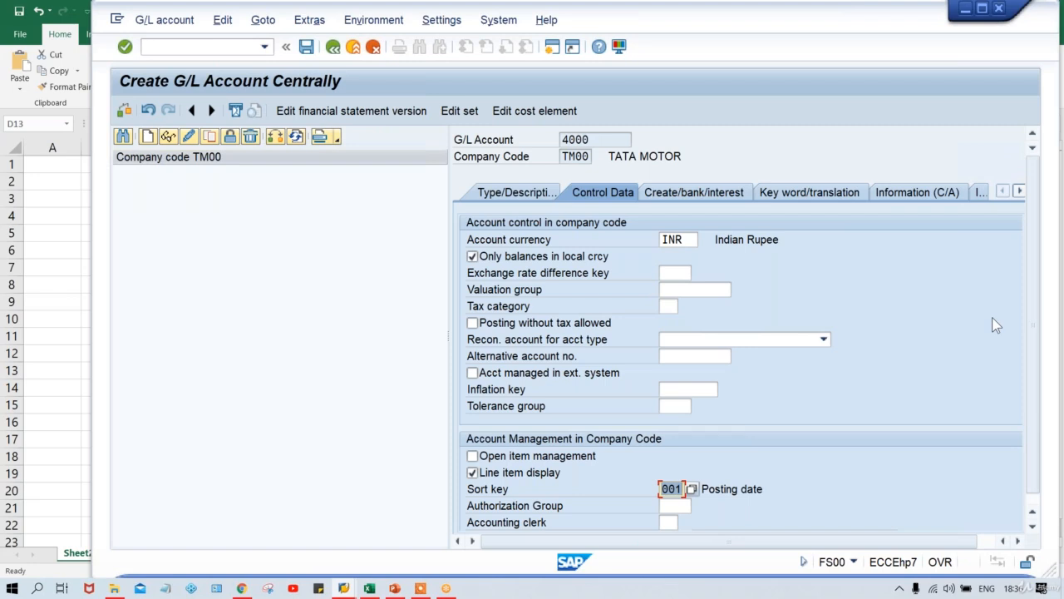
Set the field status group of account 4000 to G001 and save the account
{"action": "left_click", "coordinate": [699, 195]}
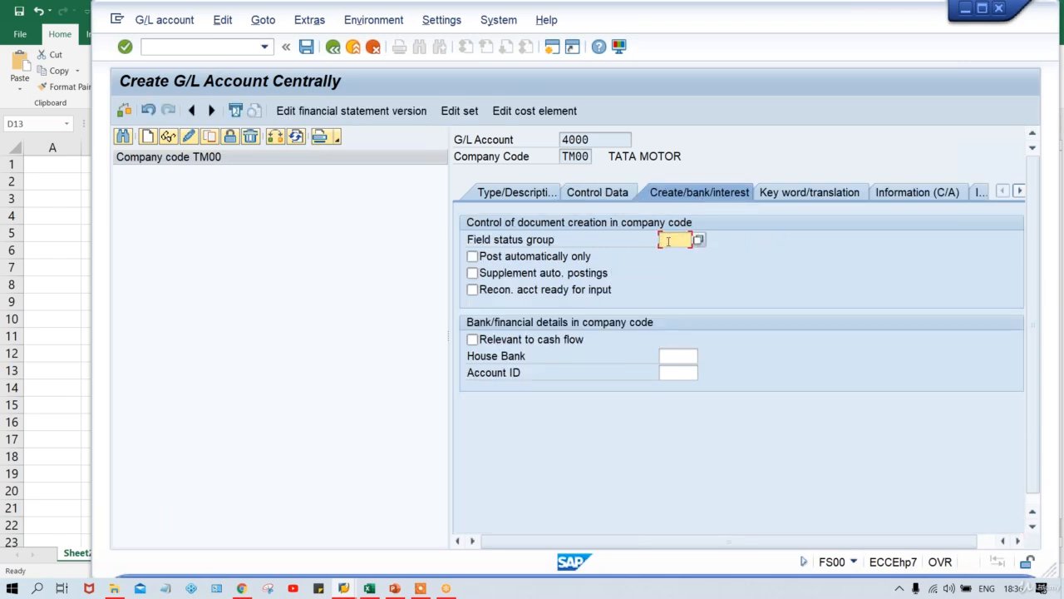
{"action": "type", "text": "G"}
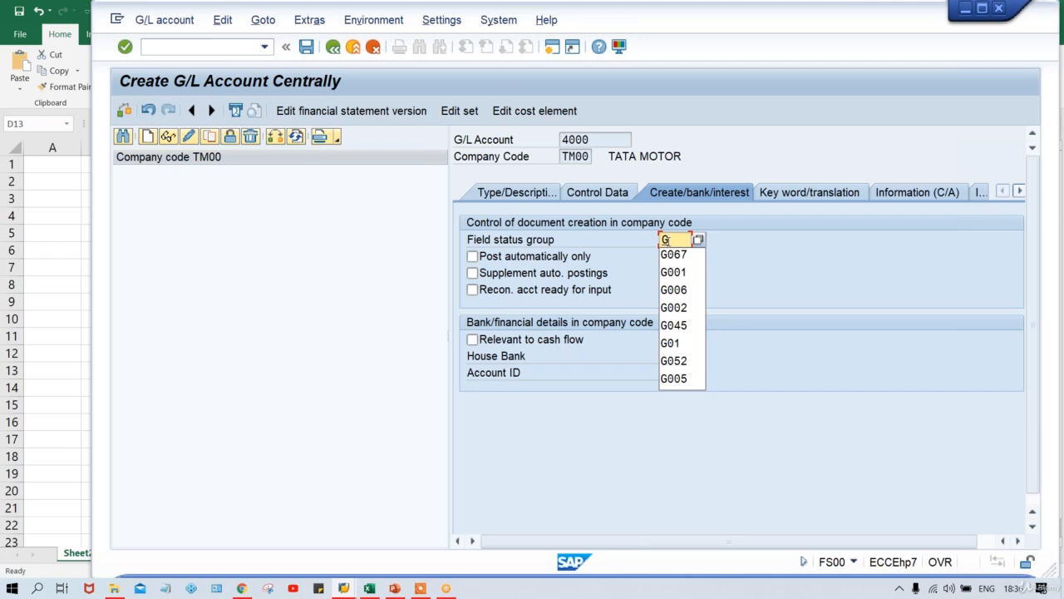
{"action": "type", "text": "001"}
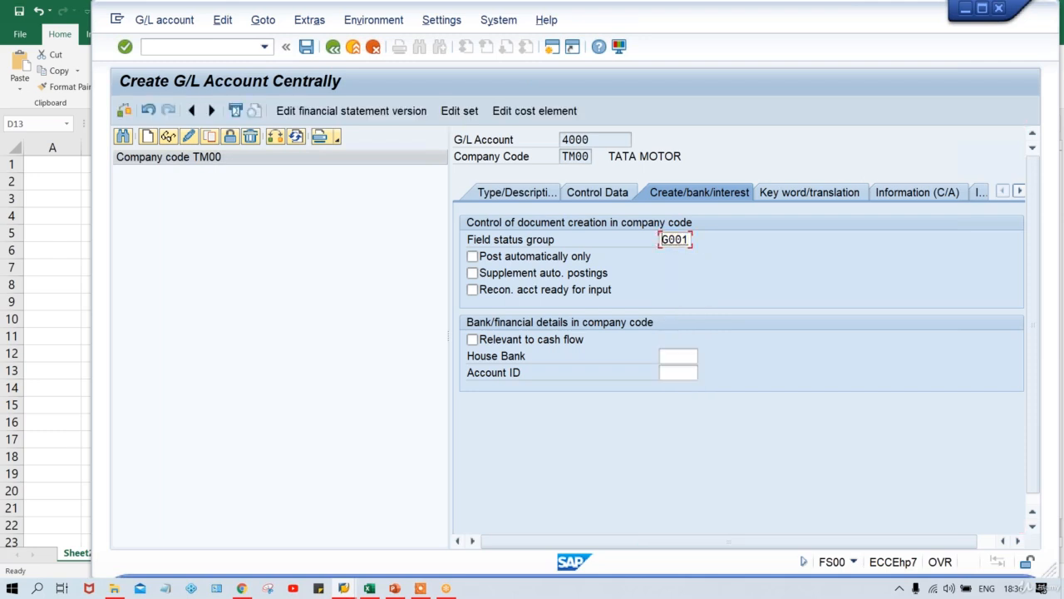
{"action": "key", "text": "Return"}
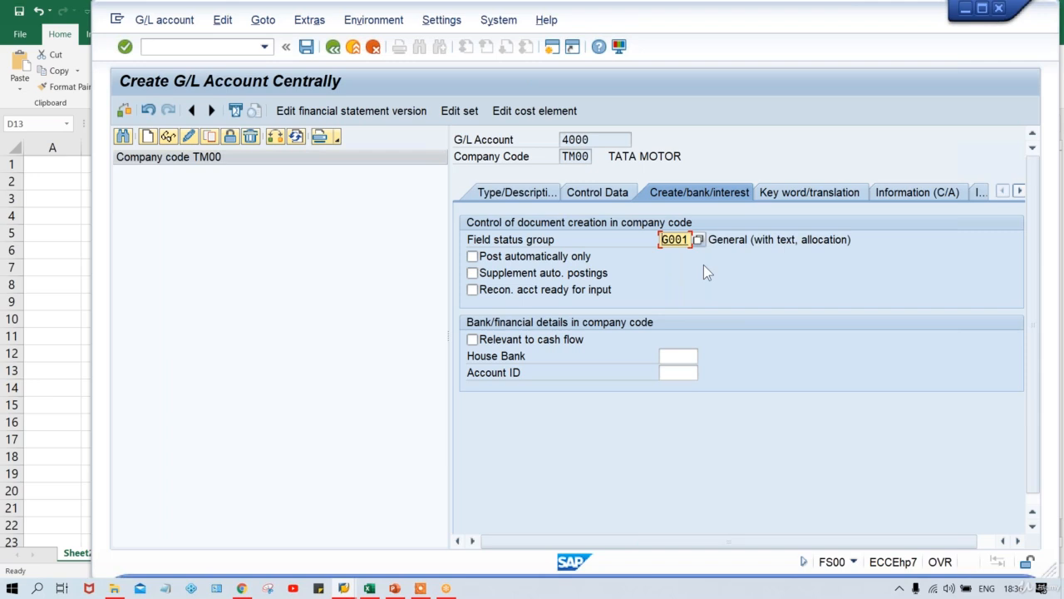
{"action": "key", "text": "ctrl+s"}
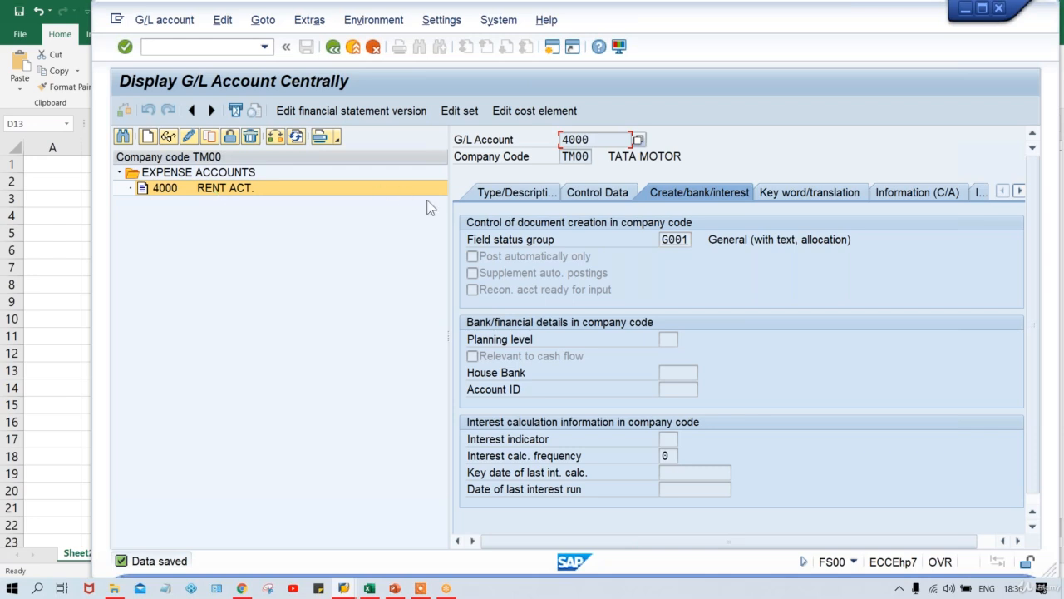
Review the type/description and document creation settings of the saved rent account 4000
{"action": "left_click", "coordinate": [499, 193]}
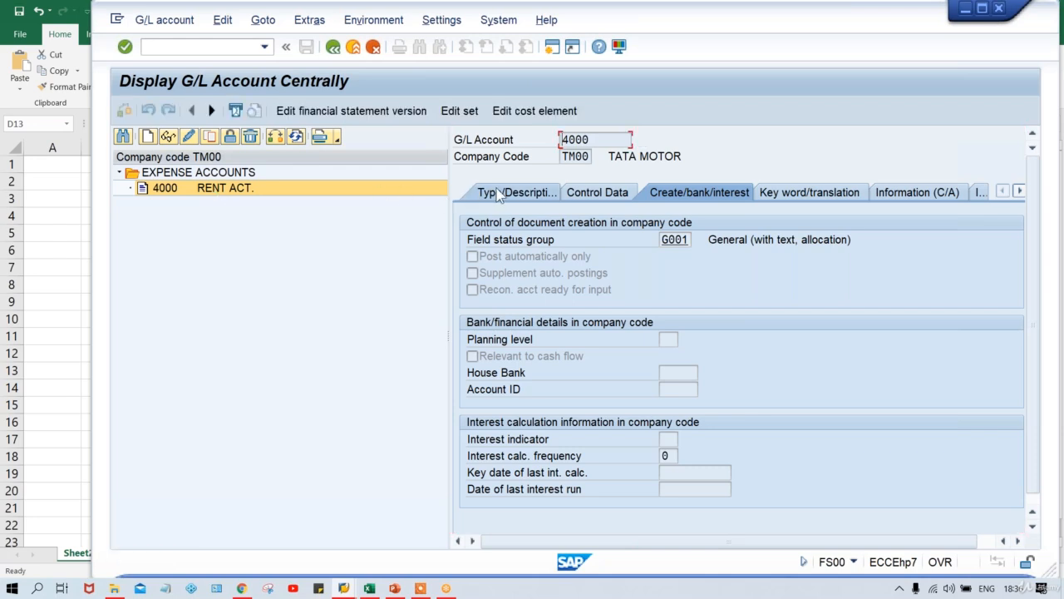
{"action": "left_click", "coordinate": [708, 193]}
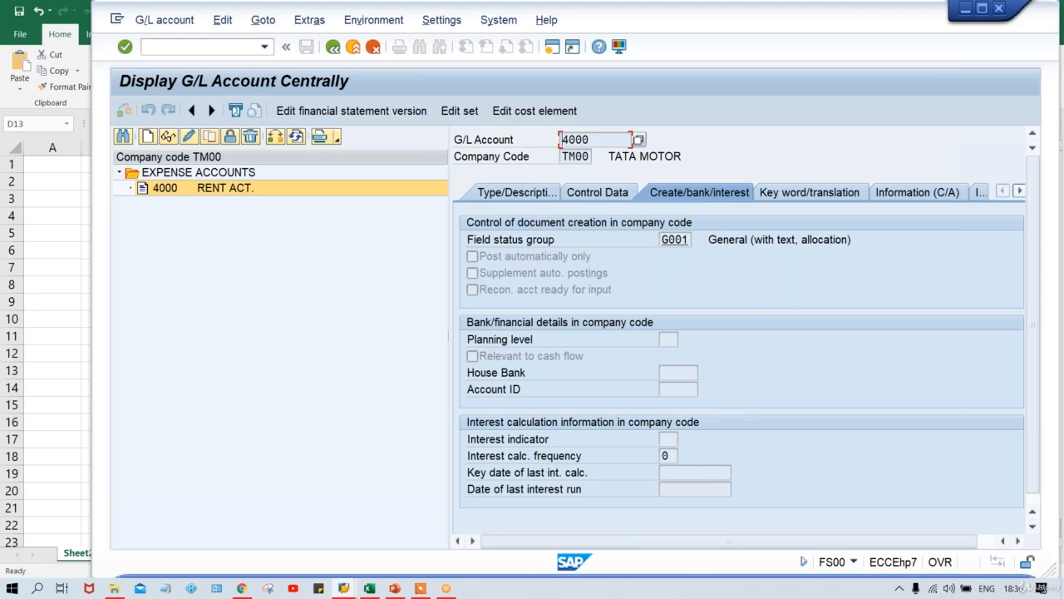
{"action": "left_click", "coordinate": [507, 194]}
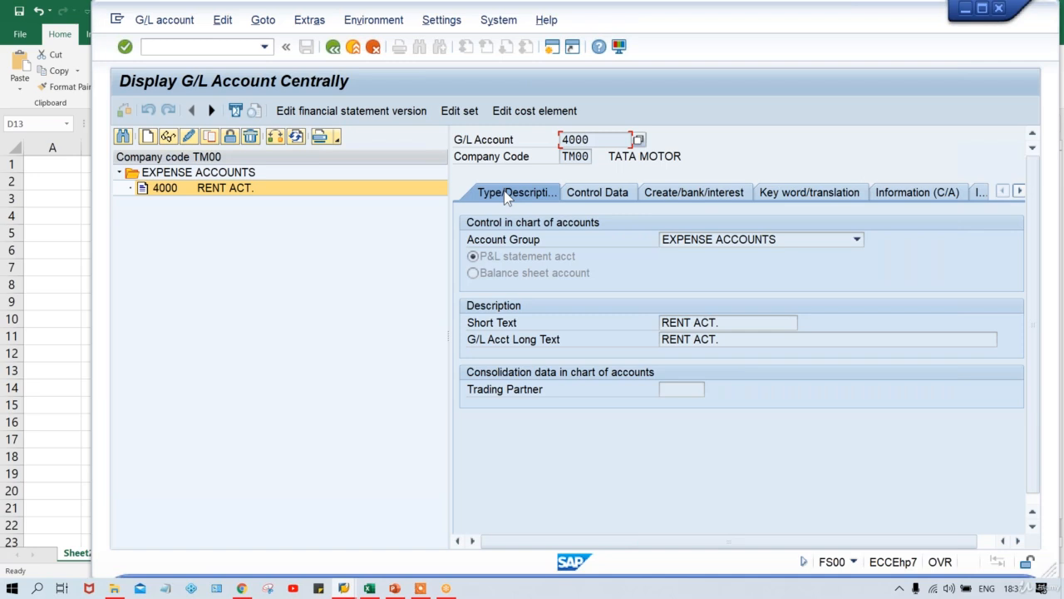
{"action": "left_click", "coordinate": [704, 194]}
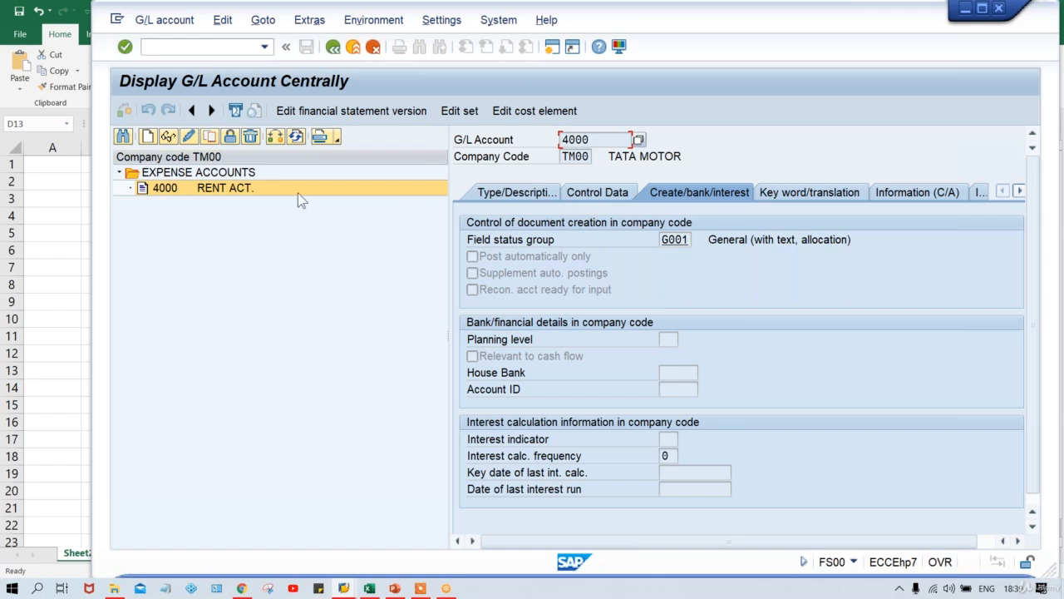
{"action": "left_click", "coordinate": [236, 193]}
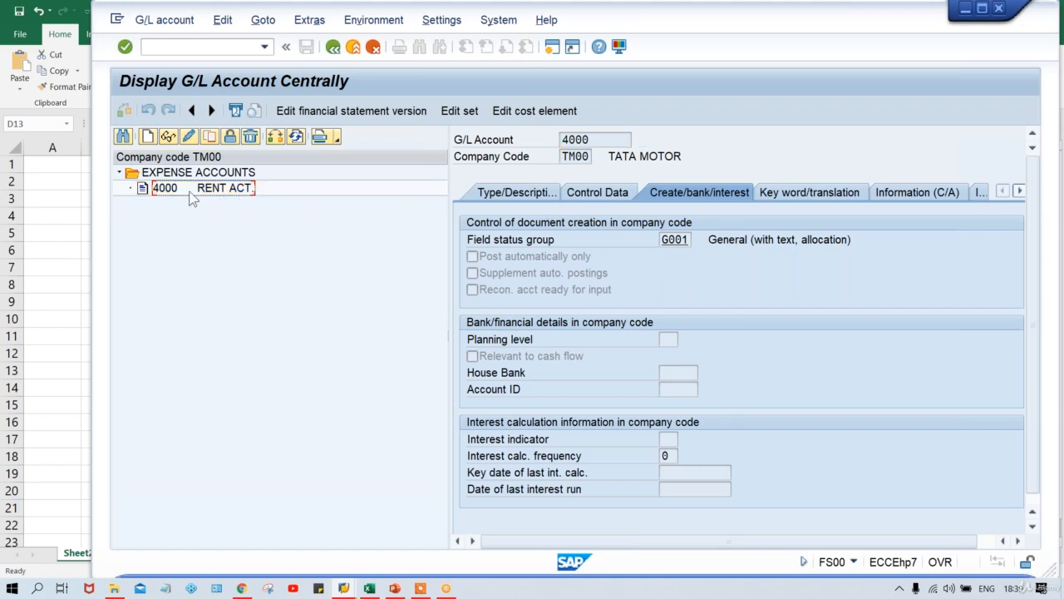
{"action": "left_click", "coordinate": [483, 198]}
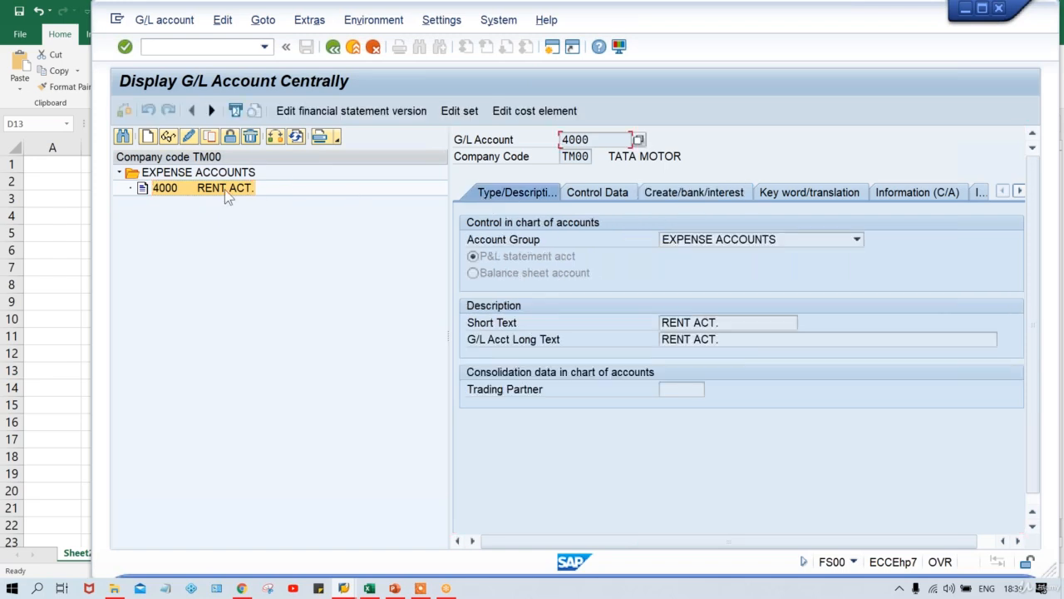
Open rent account 4000 for changing at its Short Text and save it
{"action": "left_click", "coordinate": [189, 137]}
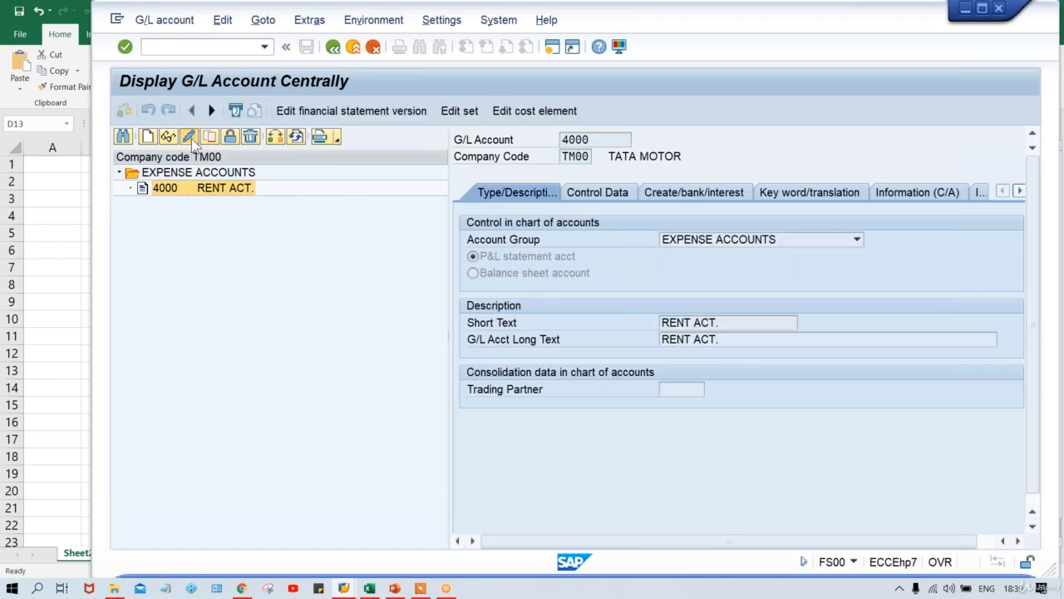
{"action": "left_click", "coordinate": [742, 324]}
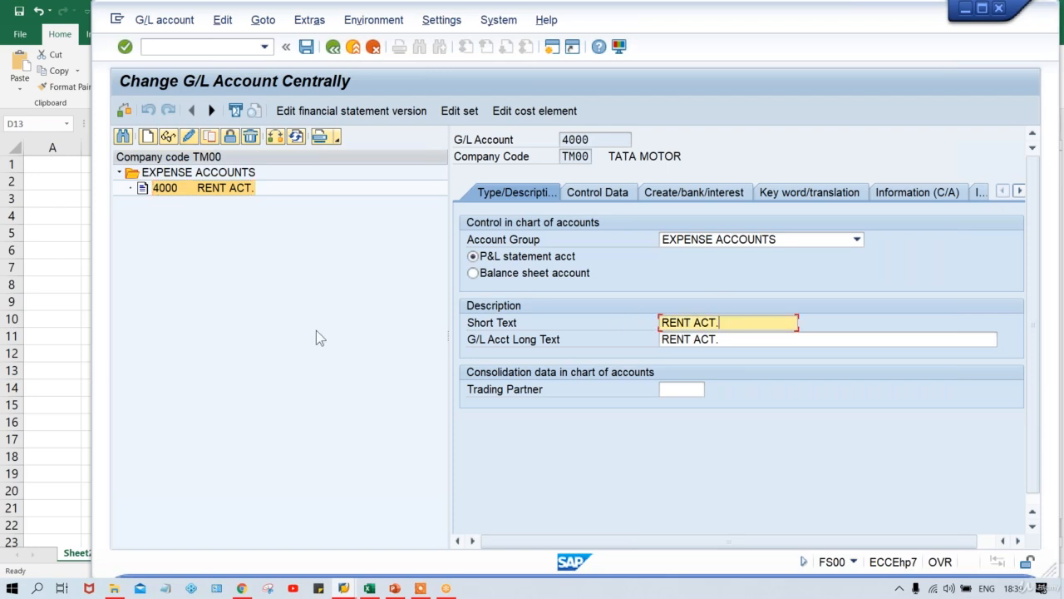
{"action": "key", "text": "ctrl+s"}
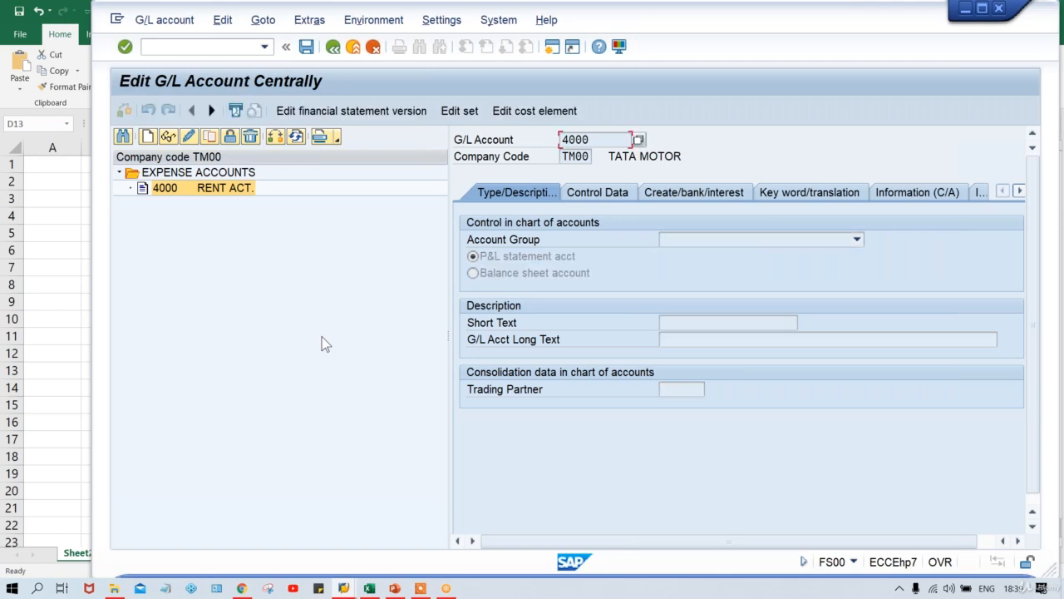
Copy rent account 4000 to new G/L account 1000 in company code TM00, checking the asset number range in Excel first
{"action": "left_click", "coordinate": [204, 193]}
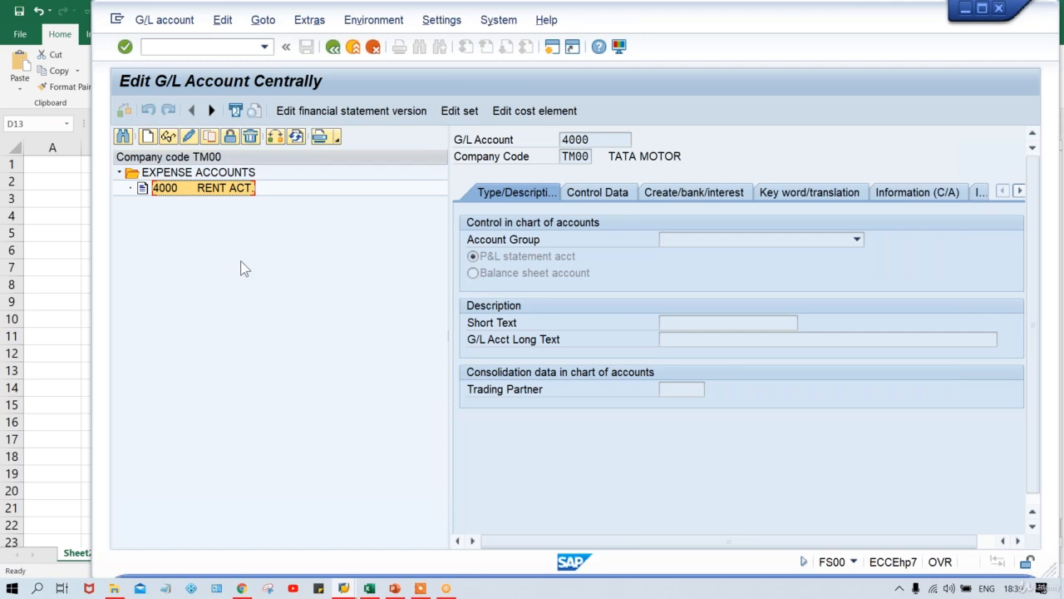
{"action": "left_click", "coordinate": [210, 138]}
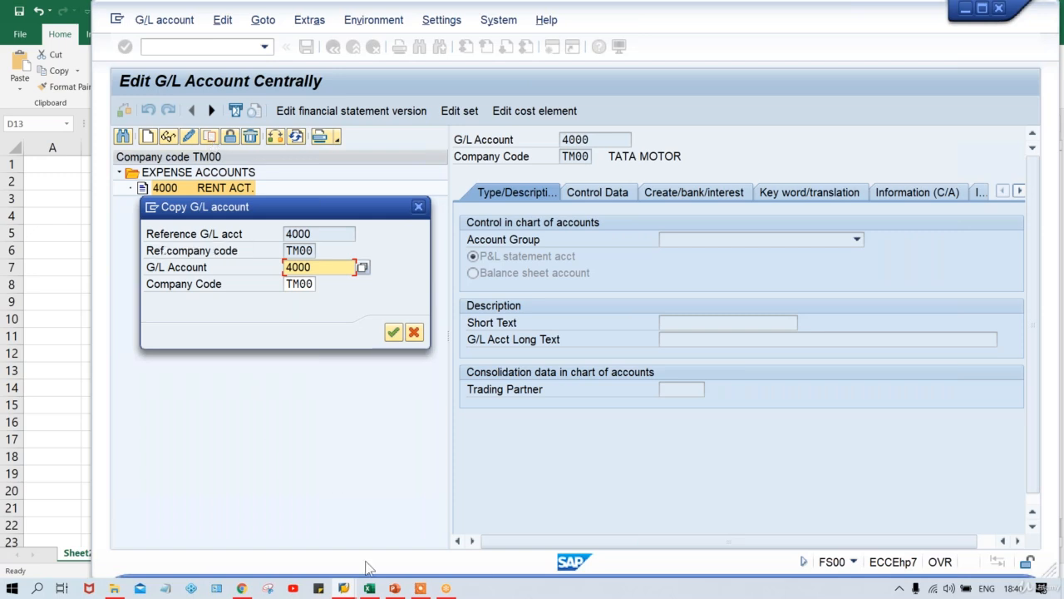
{"action": "left_click", "coordinate": [370, 588]}
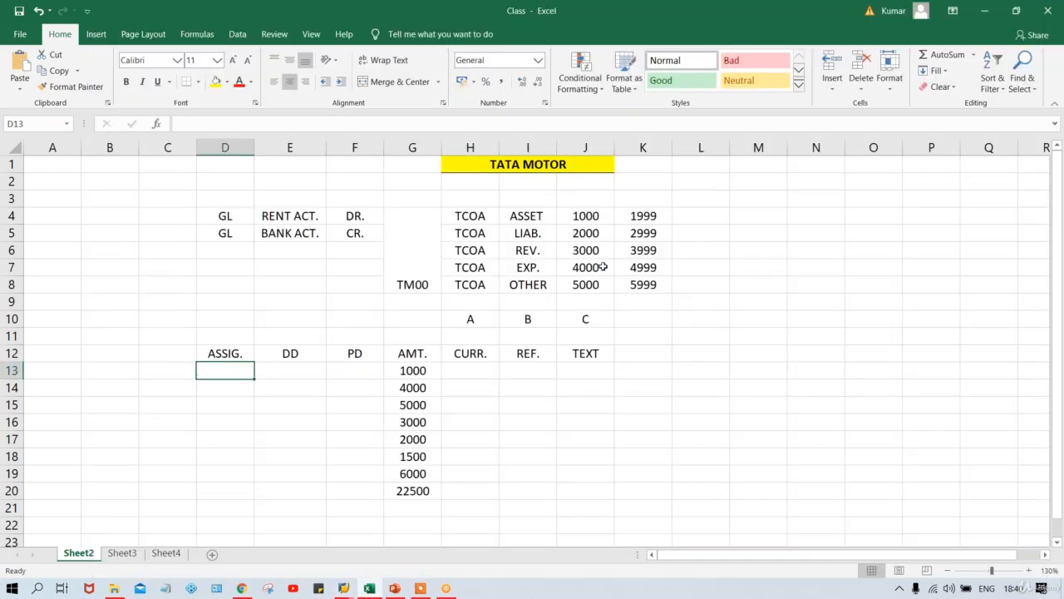
{"action": "left_click", "coordinate": [578, 215]}
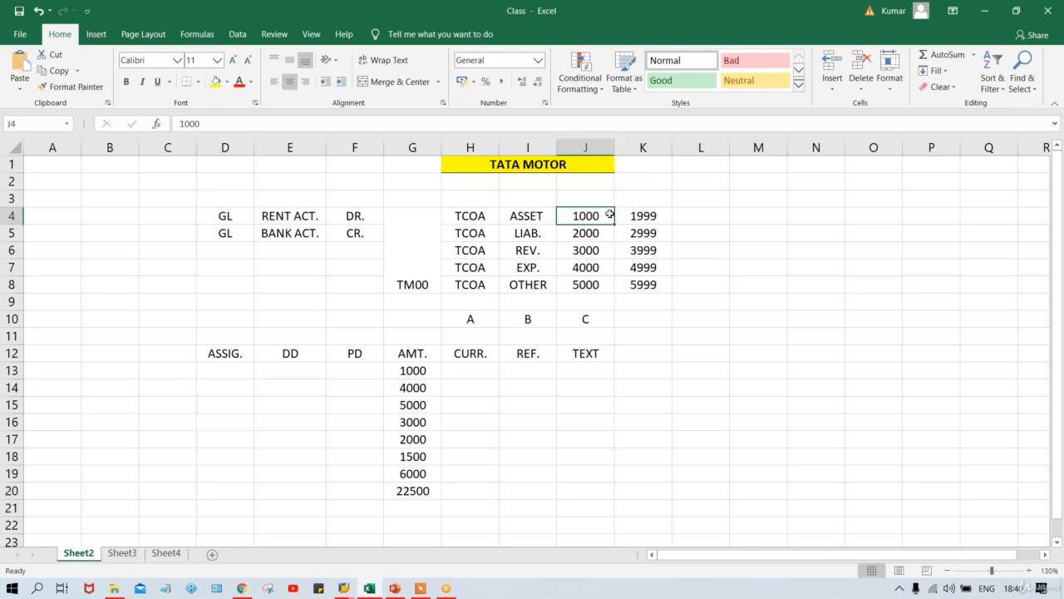
{"action": "left_click", "coordinate": [659, 214]}
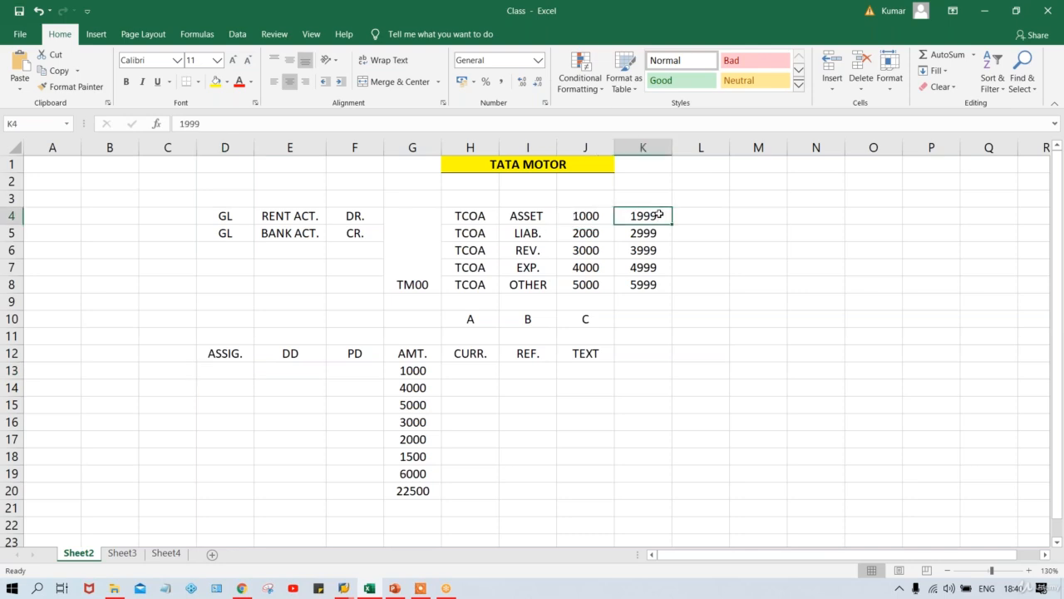
{"action": "left_click", "coordinate": [587, 217]}
{"action": "left_click", "coordinate": [647, 218]}
{"action": "key", "text": "alt+Tab"}
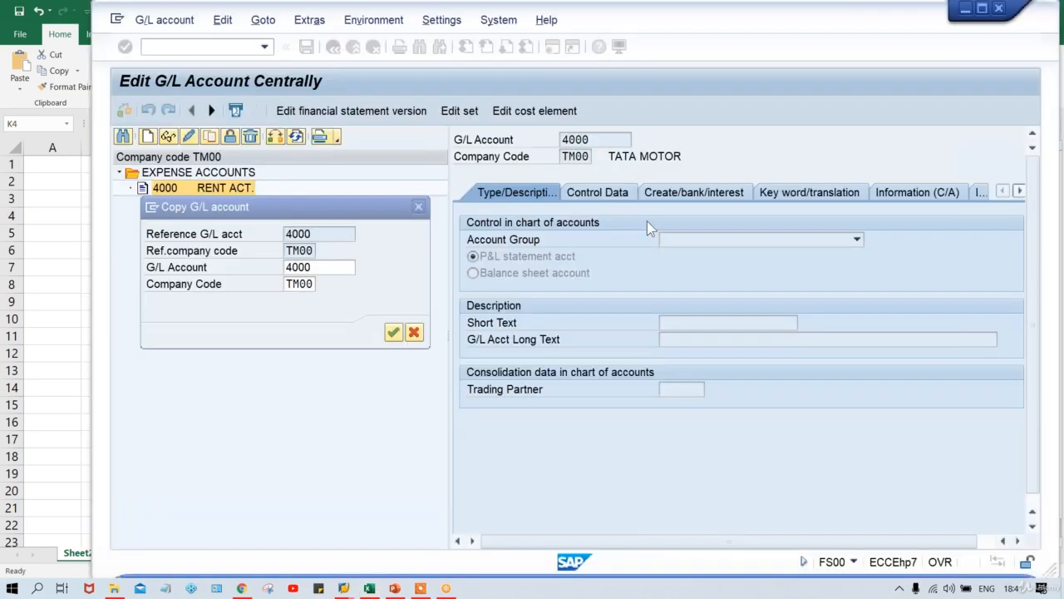
{"action": "type", "text": "1"}
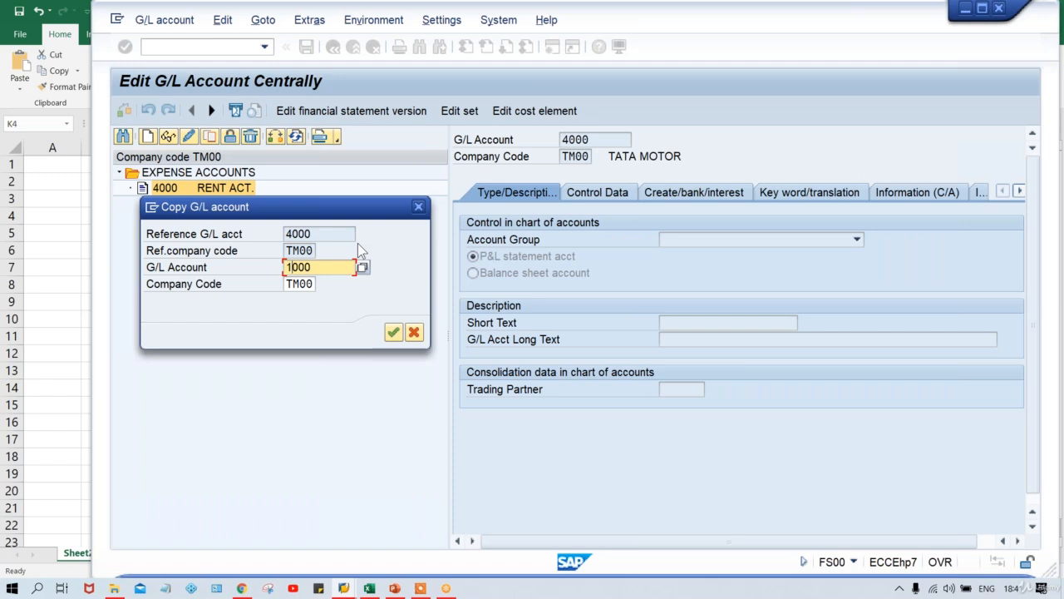
{"action": "key", "text": "Return"}
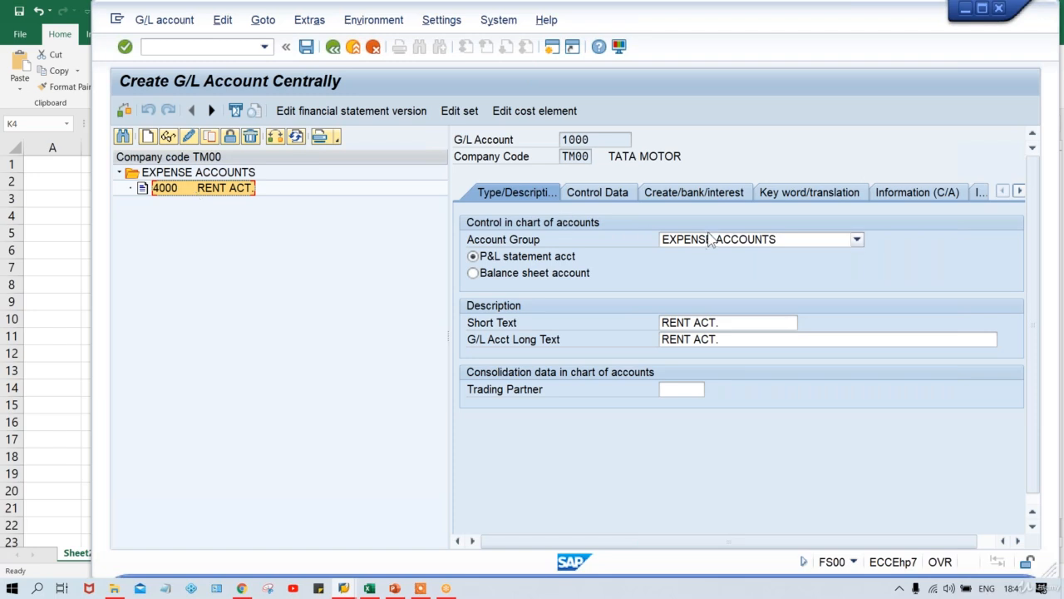
Assign account 1000 to the ASSET ACCOUNTS group and classify it as a balance sheet account
{"action": "left_click", "coordinate": [740, 239]}
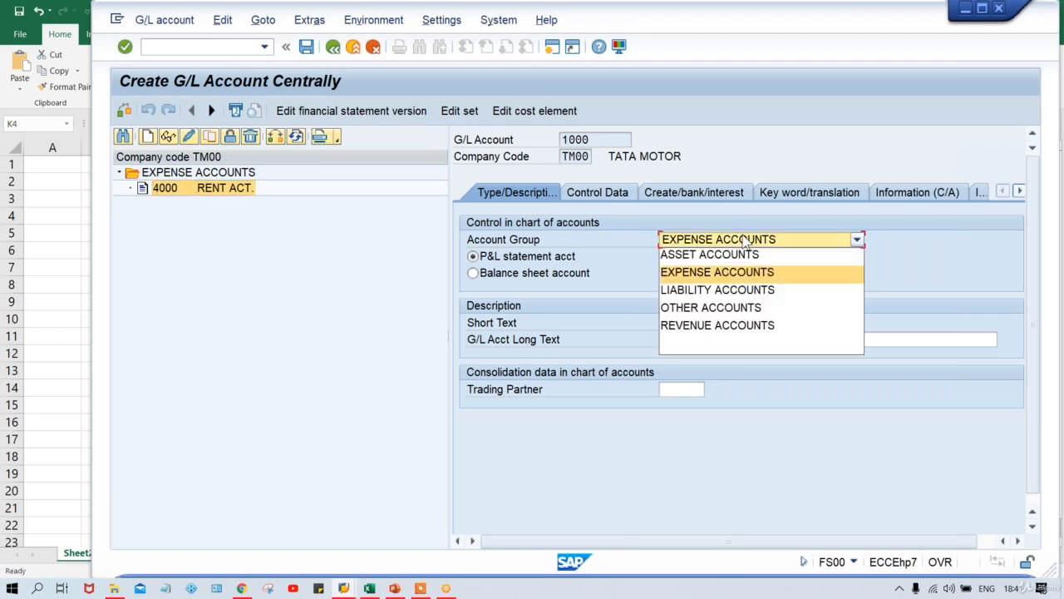
{"action": "left_click", "coordinate": [734, 258]}
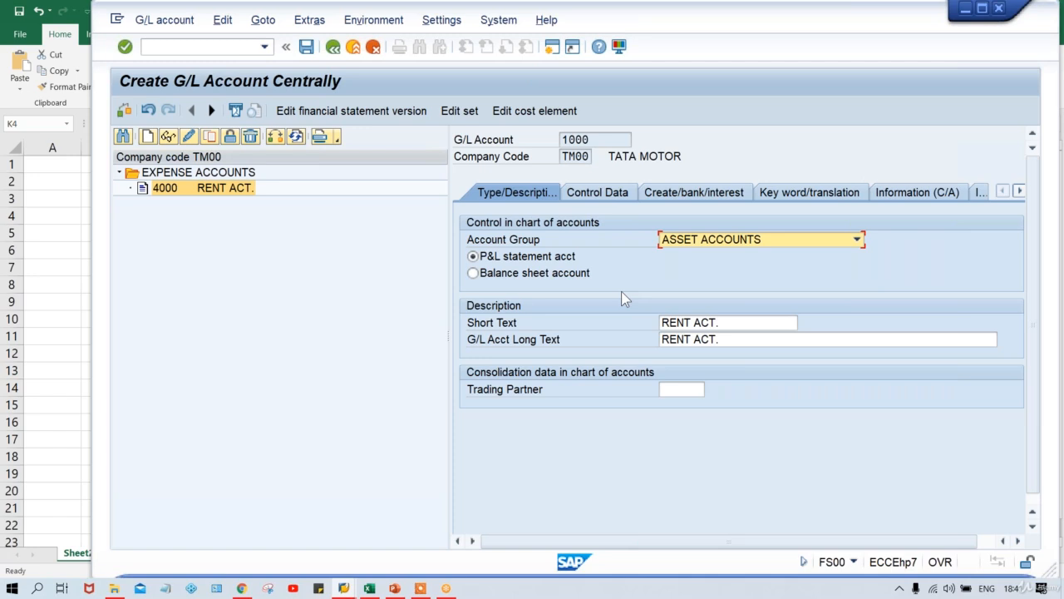
{"action": "left_click", "coordinate": [547, 276]}
Replace both the short text and the G/L account long text of account 1000 with HDFC BANK ACT
{"action": "left_click", "coordinate": [748, 322]}
{"action": "type", "text": "H"}
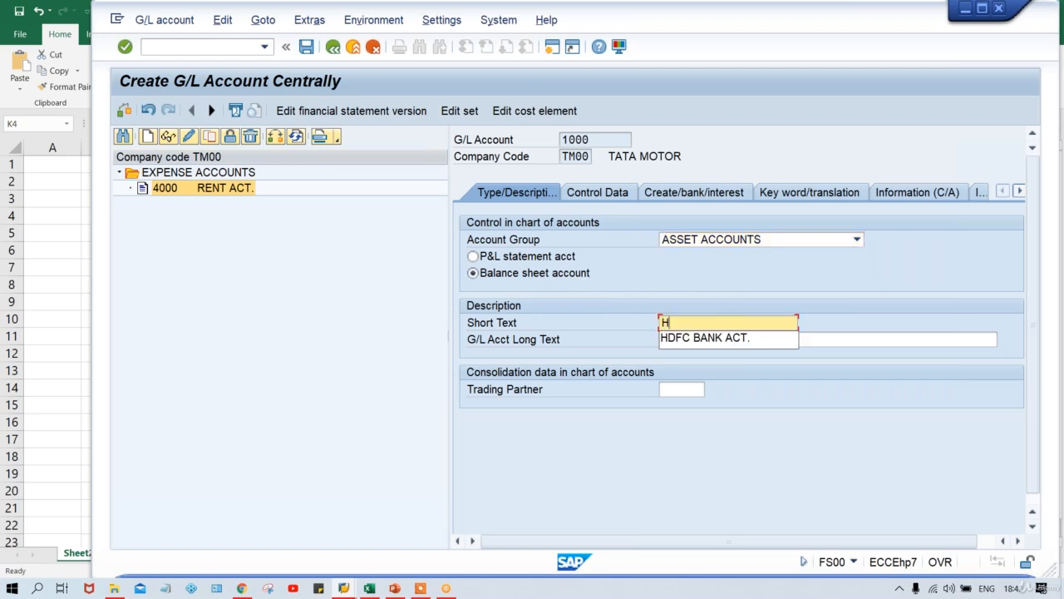
{"action": "key", "text": "Down"}
{"action": "key", "text": "Return"}
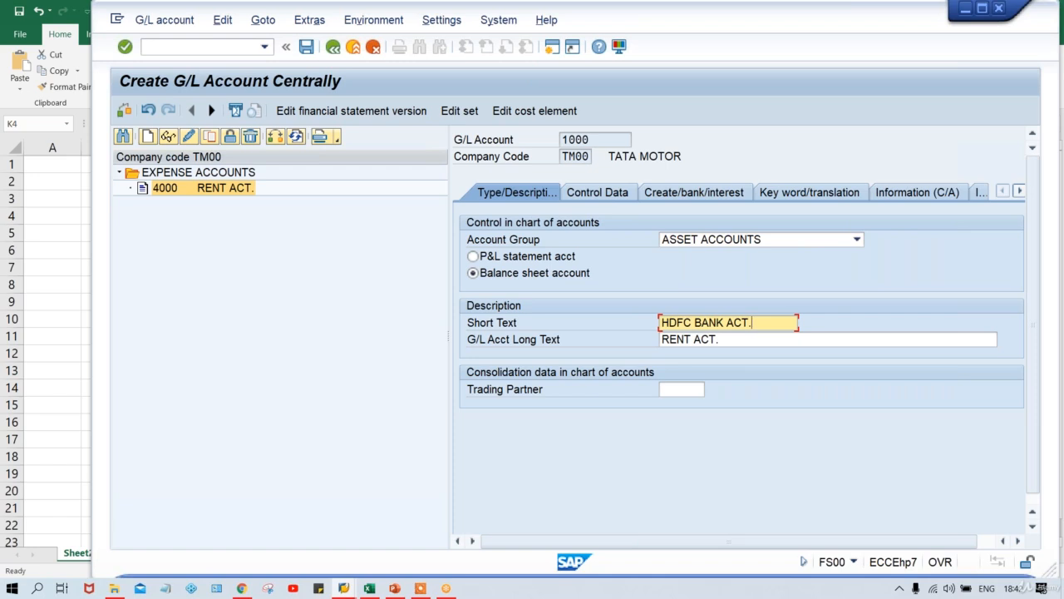
{"action": "key", "text": "Tab"}
{"action": "key", "text": "ctrl+v"}
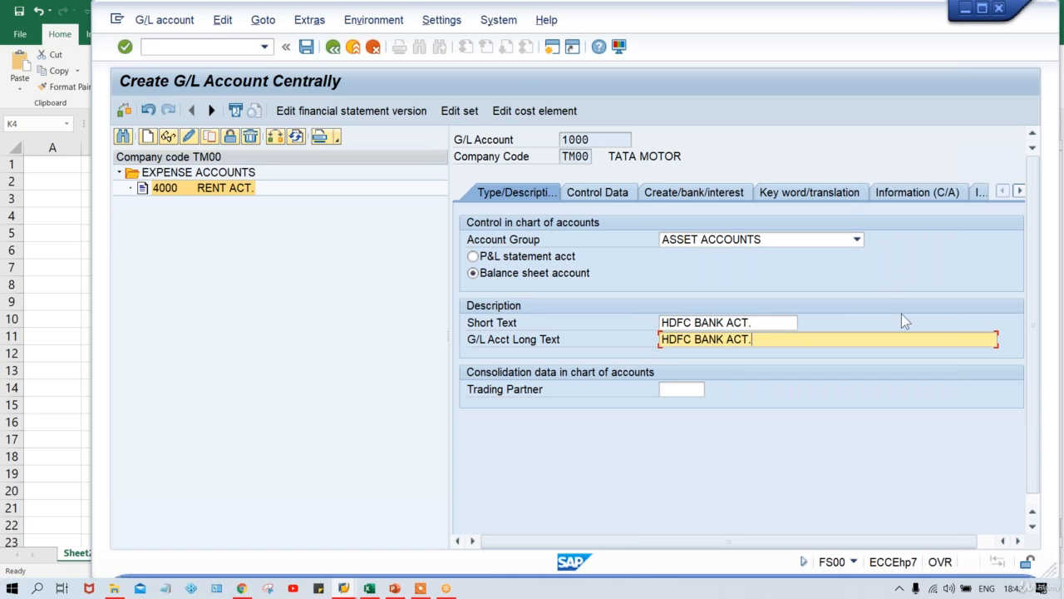
Check the copied control data and field status group of account 1000 and save the account
{"action": "left_click", "coordinate": [598, 200]}
{"action": "left_click", "coordinate": [696, 197]}
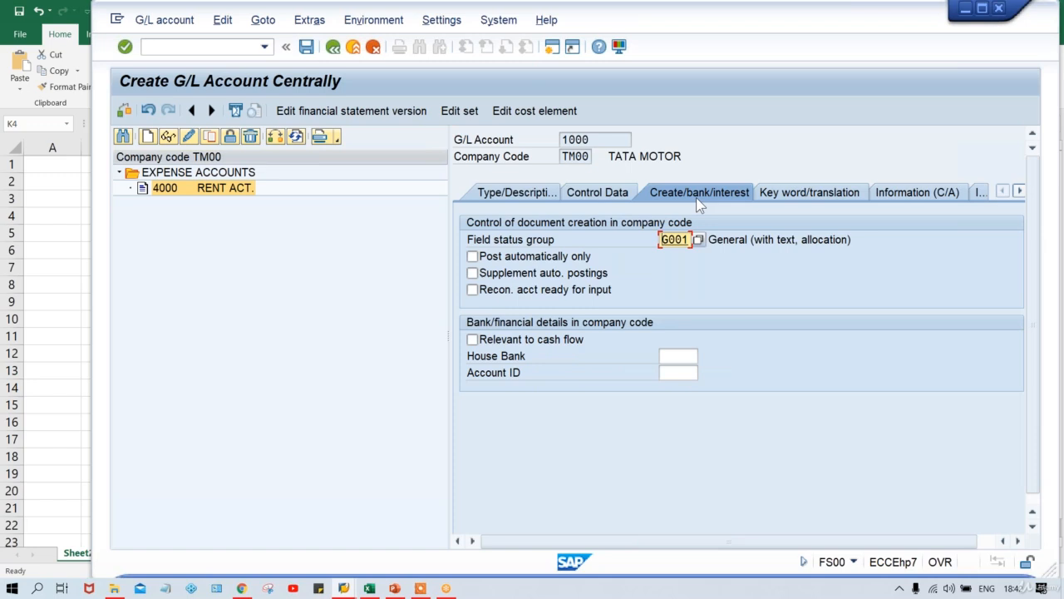
{"action": "key", "text": "ctrl+s"}
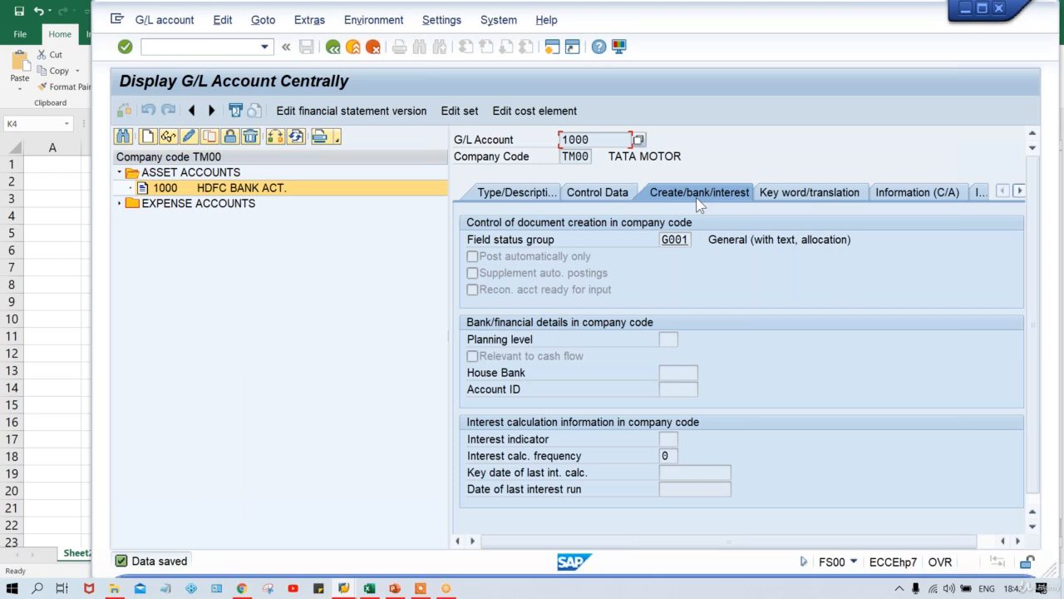
Review the creation date and creator of account 1000, followed by its description, control data and document creation settings
{"action": "left_click", "coordinate": [910, 193]}
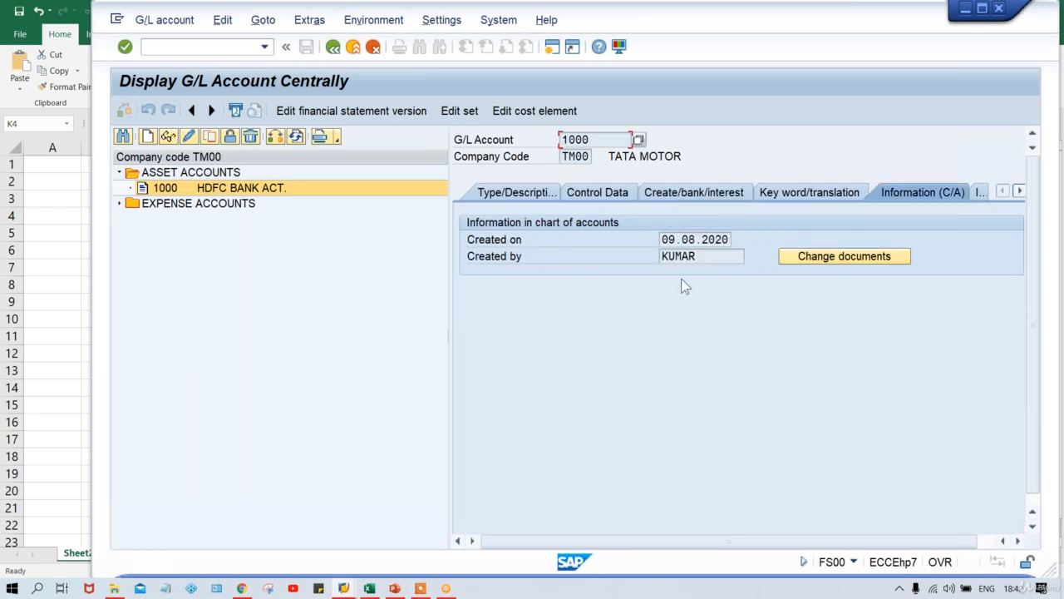
{"action": "left_click", "coordinate": [712, 255]}
{"action": "left_click", "coordinate": [666, 239]}
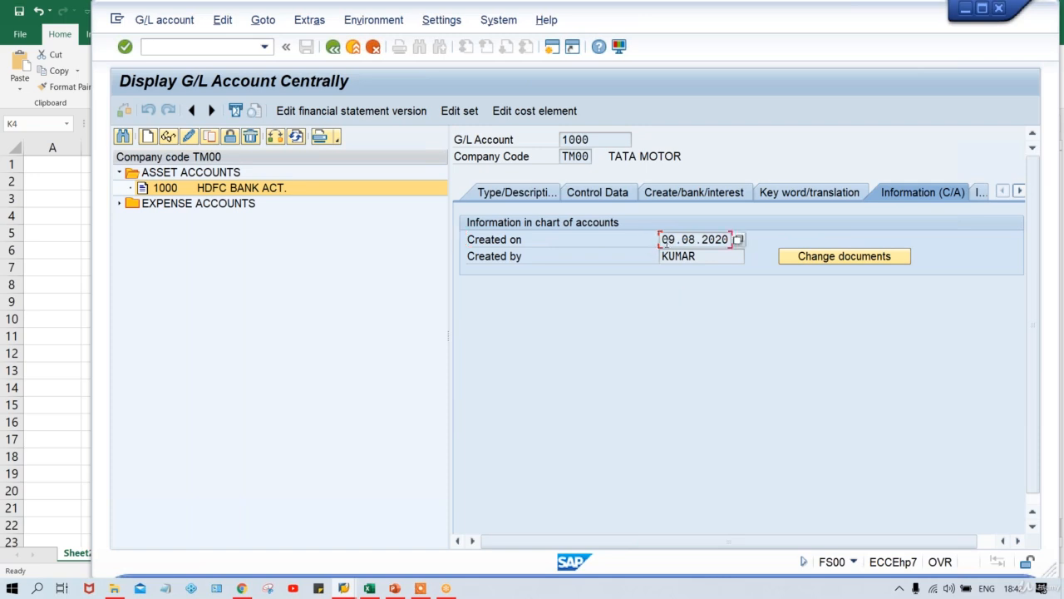
{"action": "left_click", "coordinate": [499, 191]}
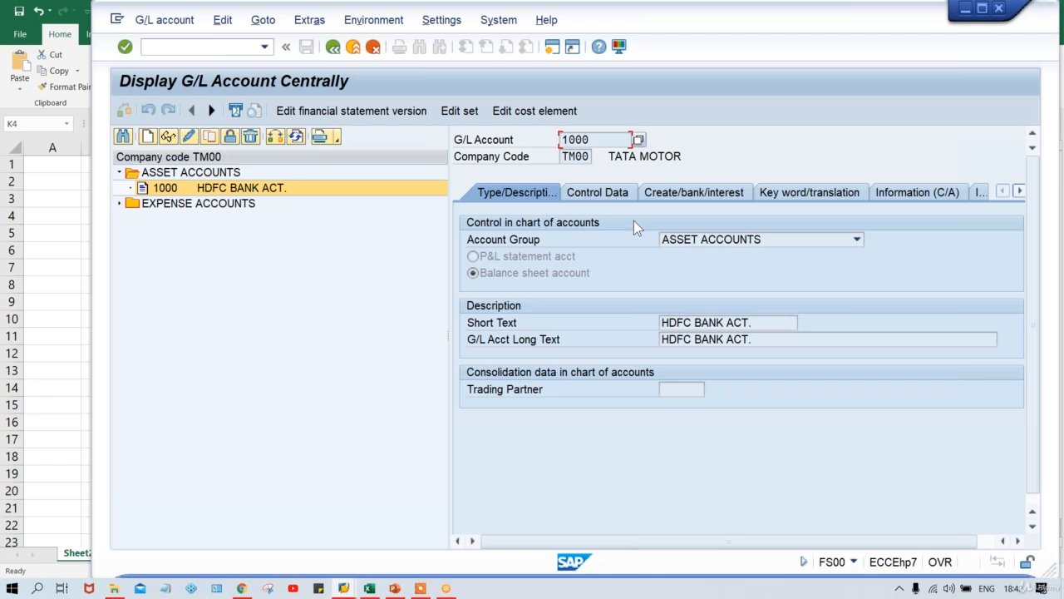
{"action": "left_click", "coordinate": [588, 197]}
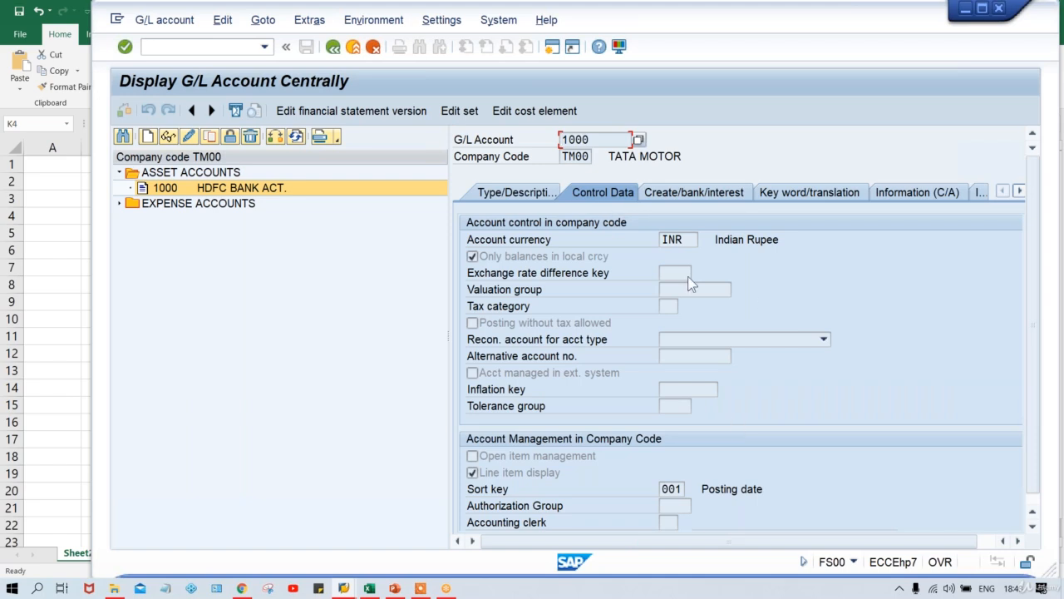
{"action": "left_click", "coordinate": [679, 197]}
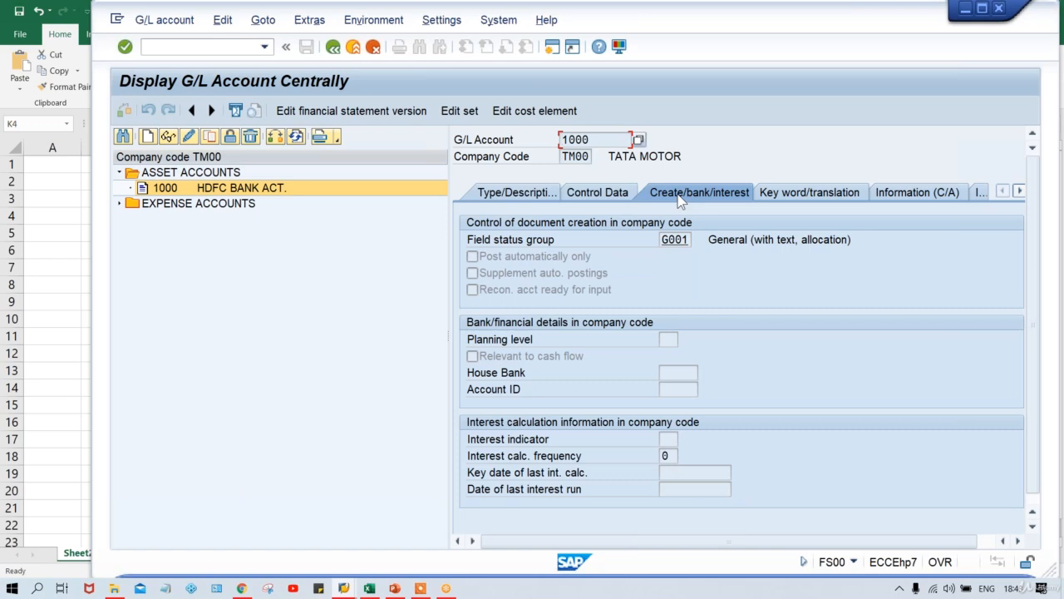